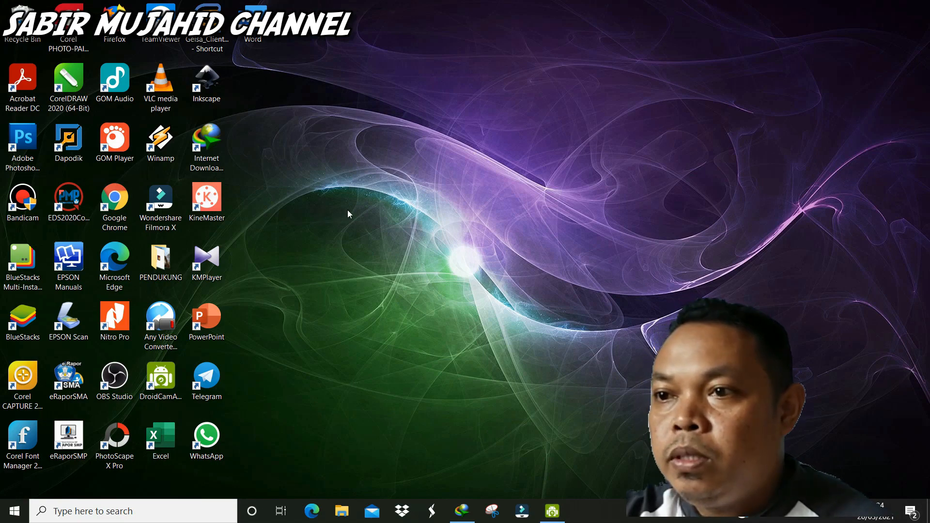
# - Open Google Chrome and check which Google account is signed in
pyautogui.doubleClick(113, 209)
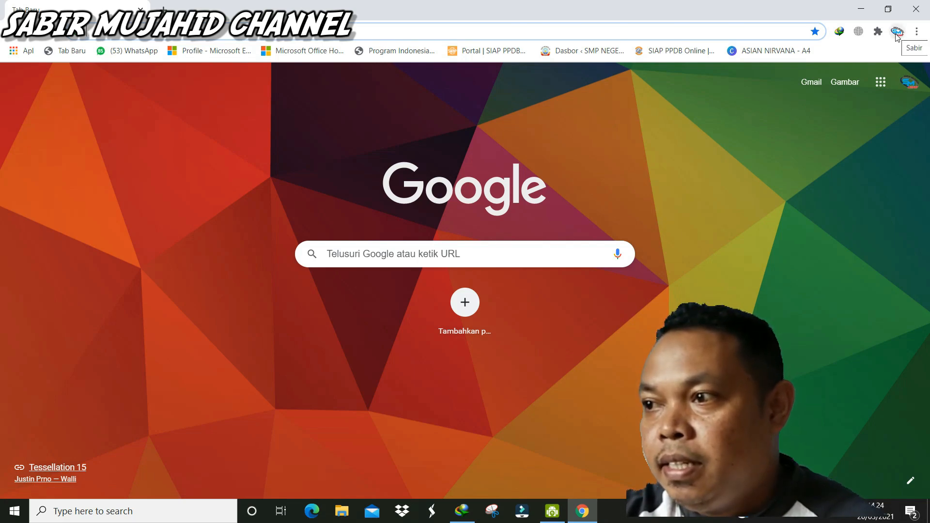
pyautogui.click(908, 86)
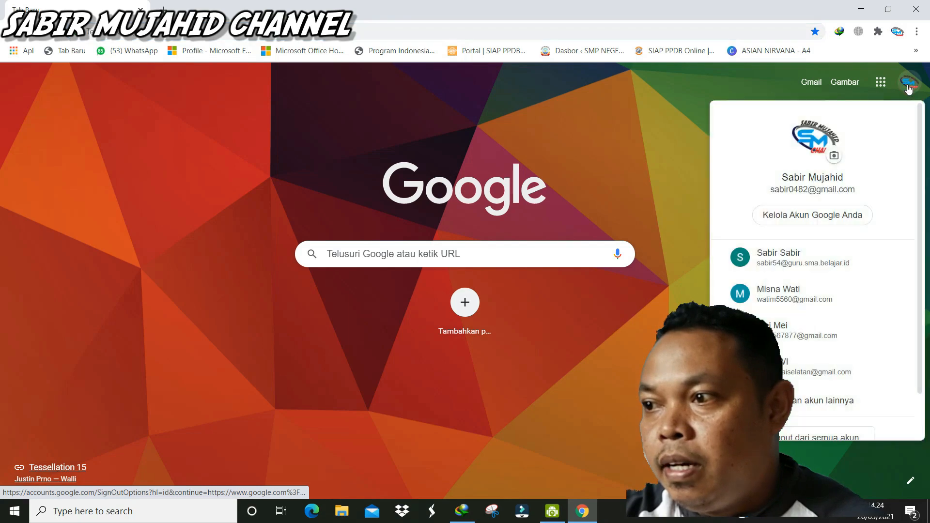
pyautogui.click(736, 83)
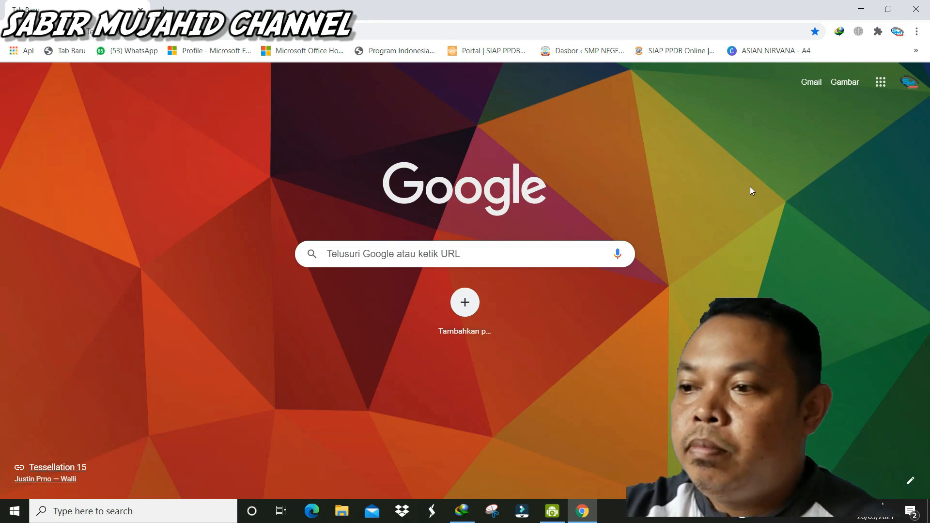
# - Open Google Forms (Formulir) through the Google apps list, and close the browser again
pyautogui.click(880, 86)
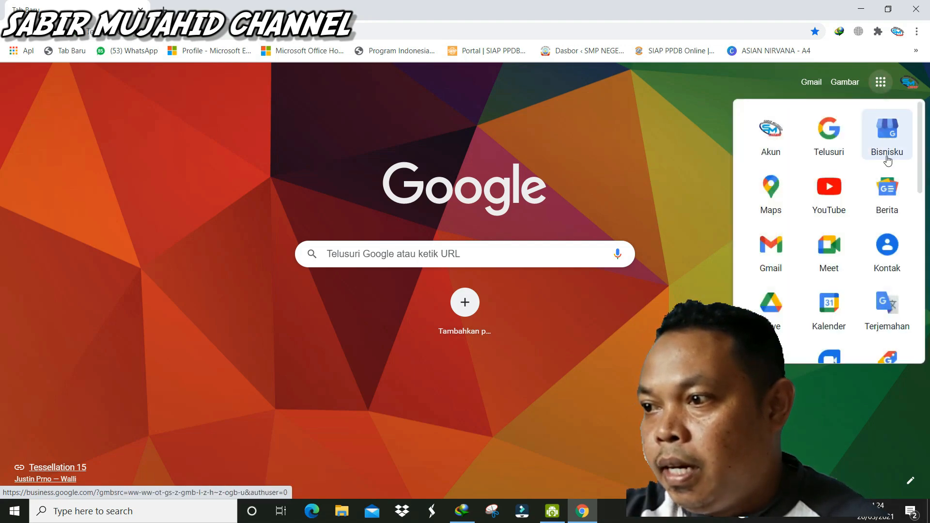
pyautogui.scroll(-1, 888, 189)
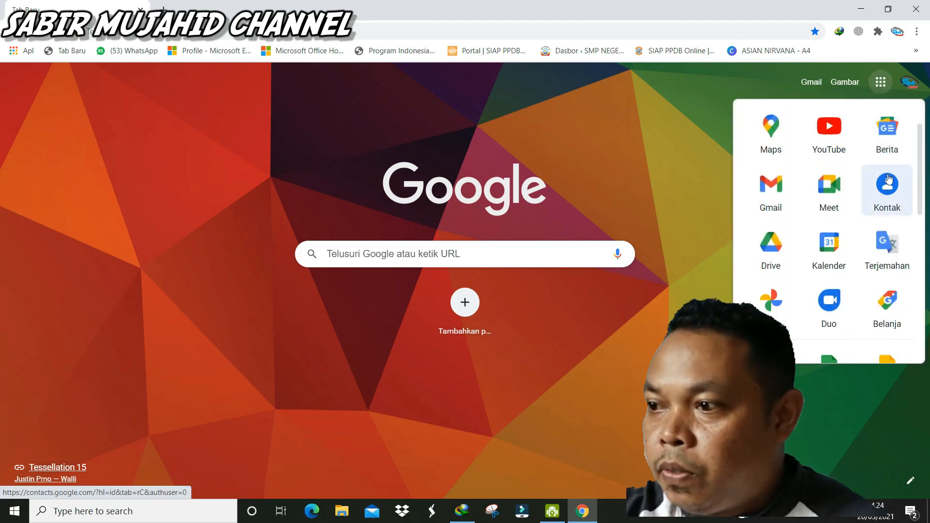
pyautogui.scroll(-6, 888, 179)
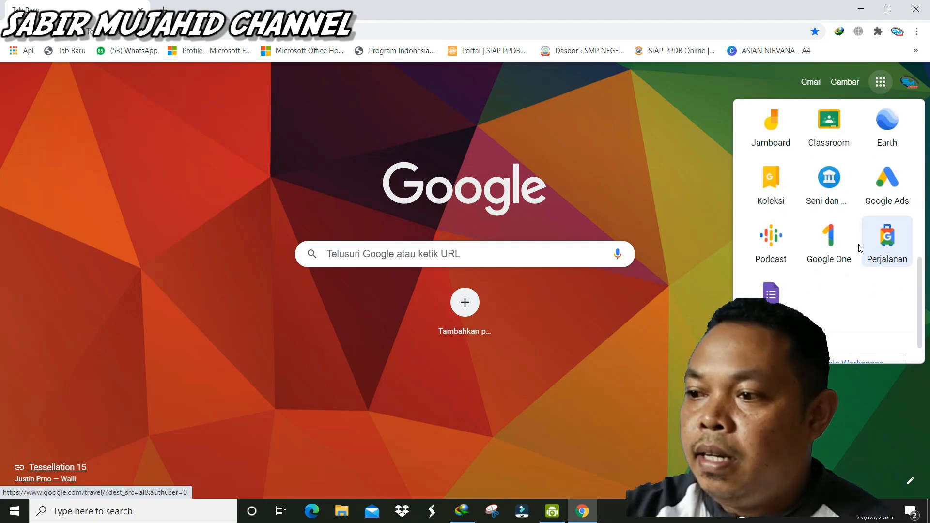
pyautogui.scroll(-1, 863, 244)
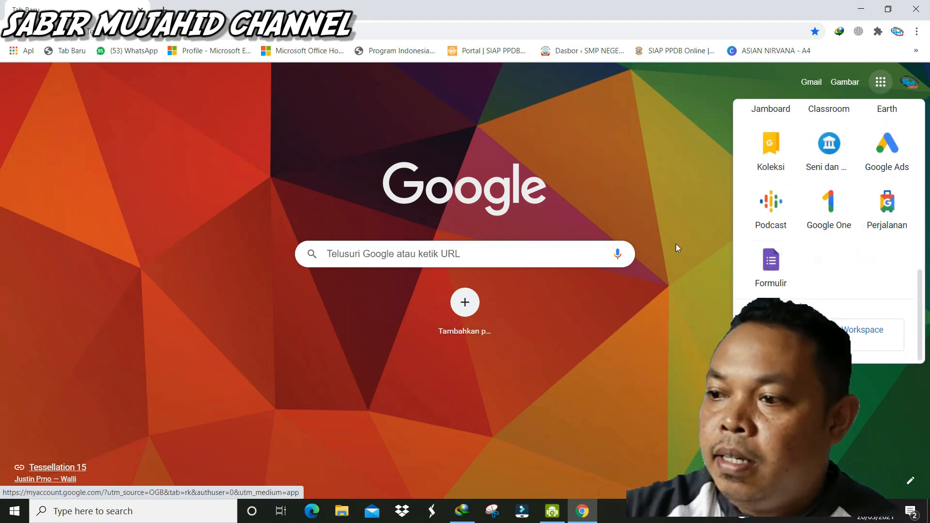
pyautogui.click(782, 269)
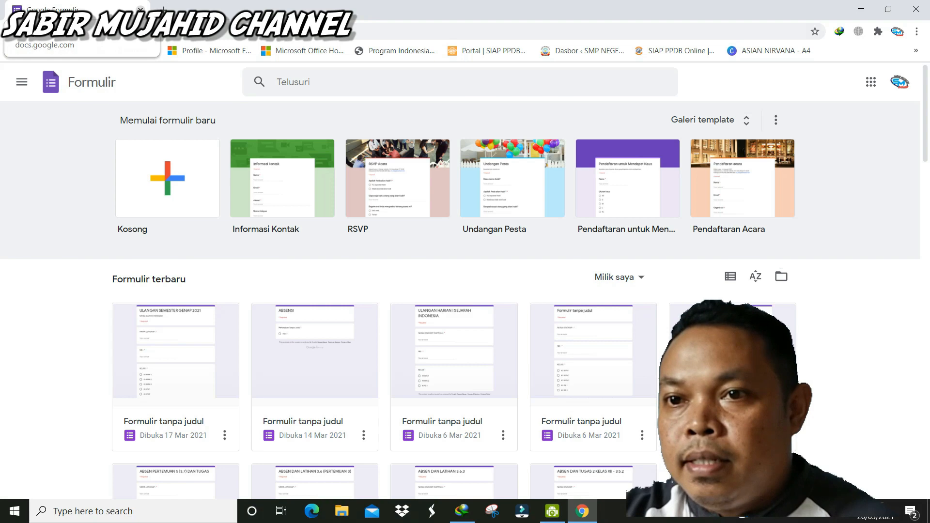
pyautogui.click(140, 9)
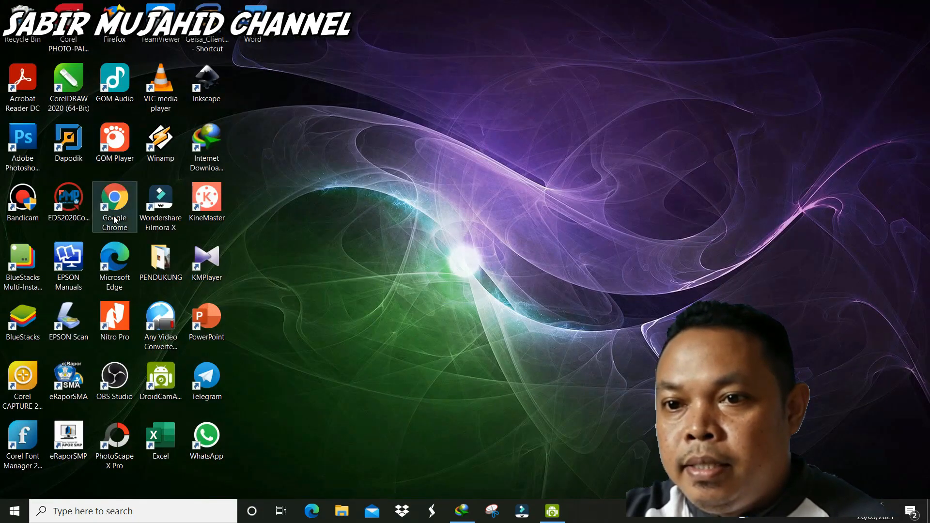
# - Reopen Google Chrome, go to docs.google.com and switch from Dokumen to the Formulir home page
pyautogui.doubleClick(114, 200)
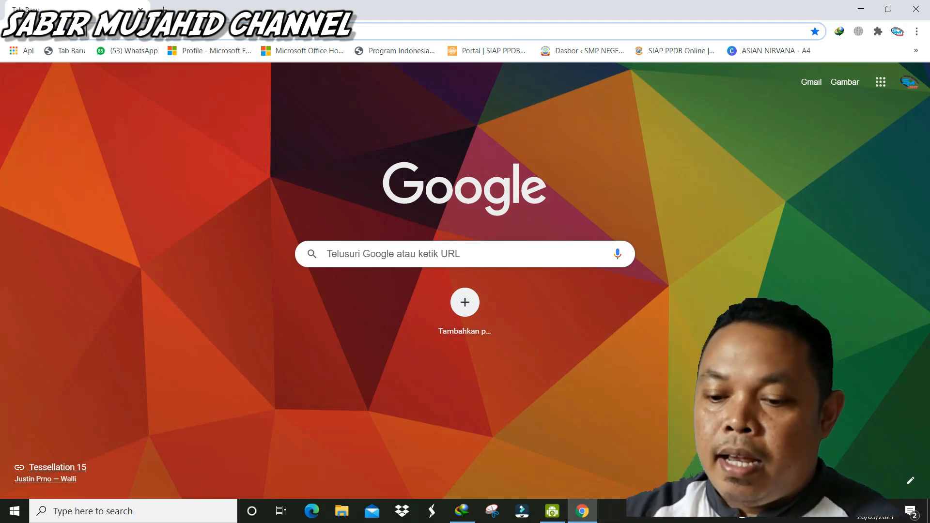
pyautogui.write('docs.google.com')
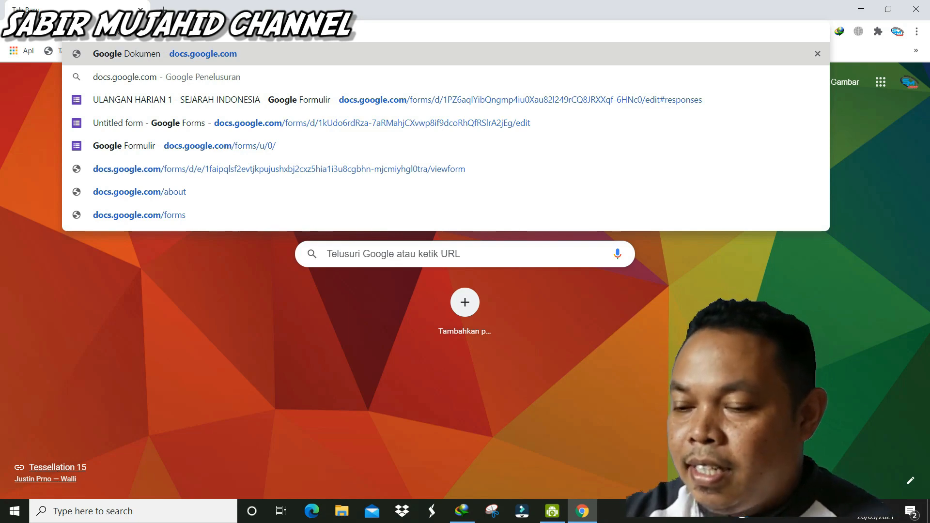
pyautogui.press('Return')
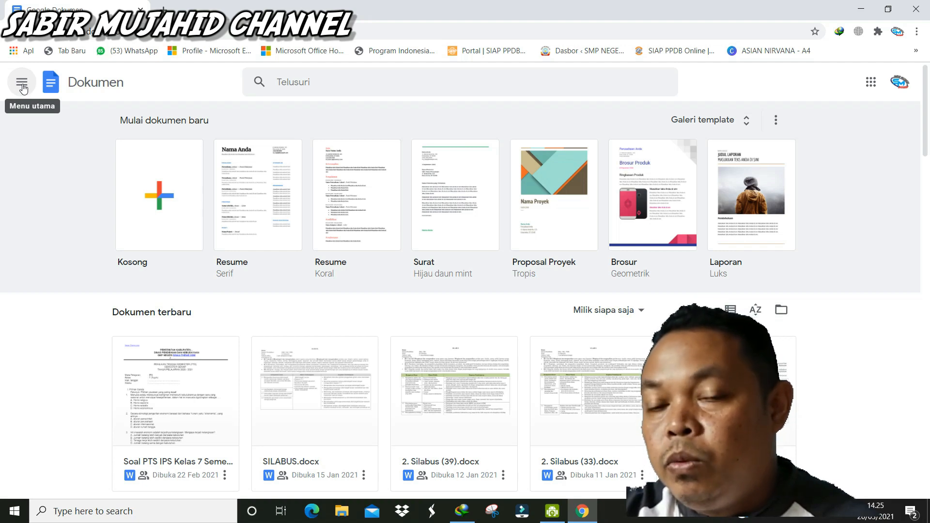
pyautogui.click(22, 83)
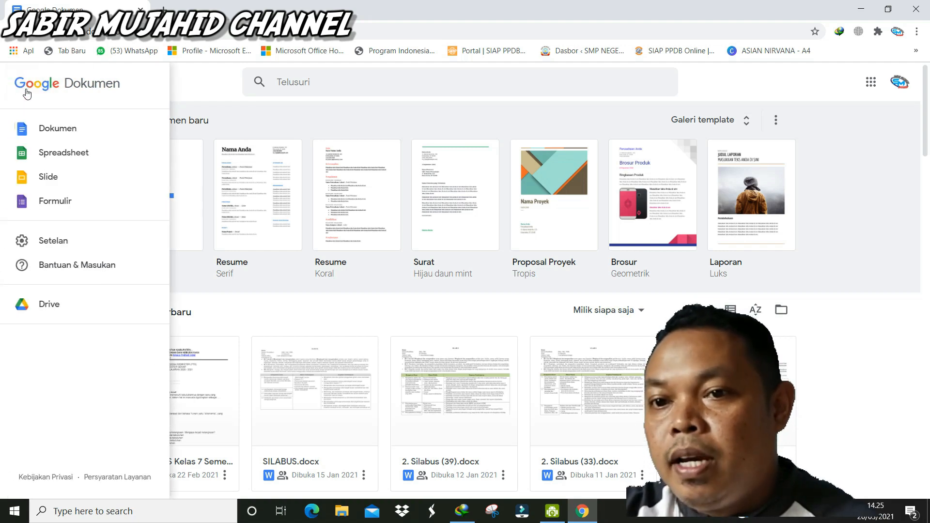
pyautogui.click(58, 206)
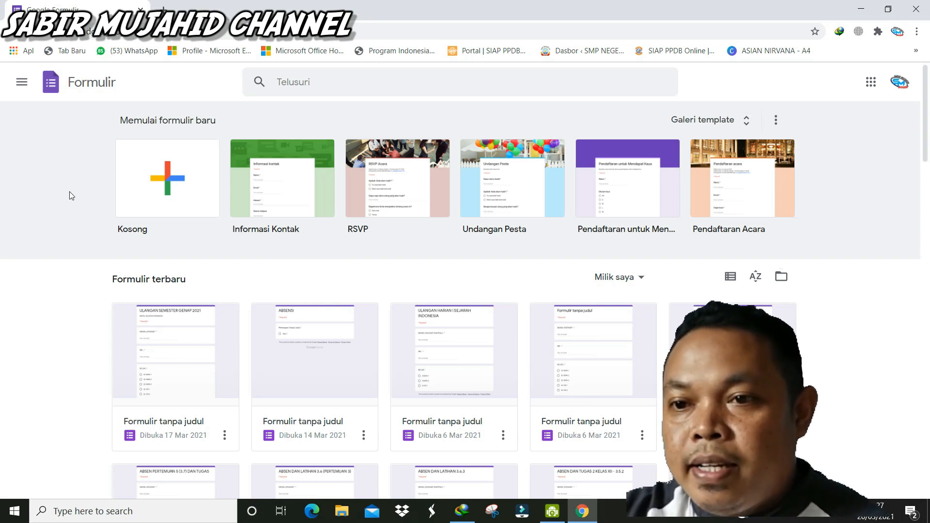
# - Create a blank form and name it "SOAL ULANGAN HARIAN I", applying the same title to the form header
pyautogui.click(174, 185)
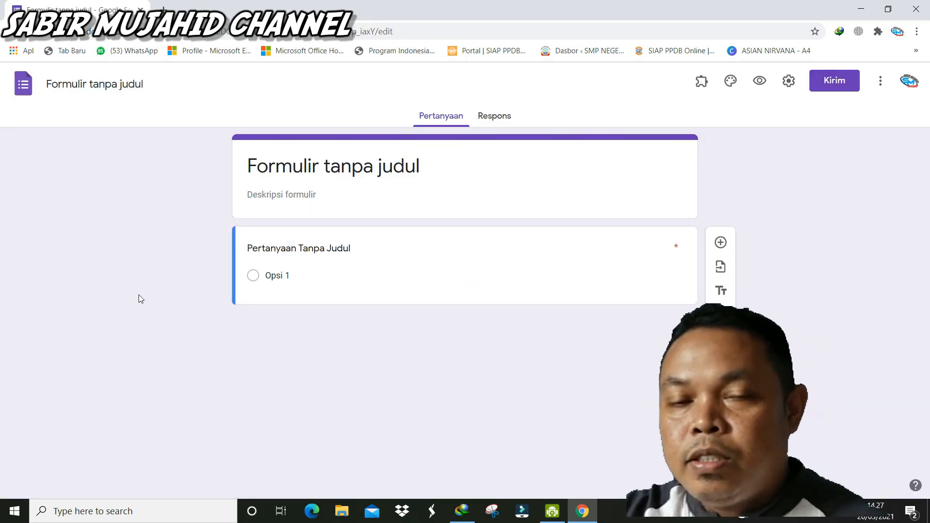
pyautogui.click(96, 85)
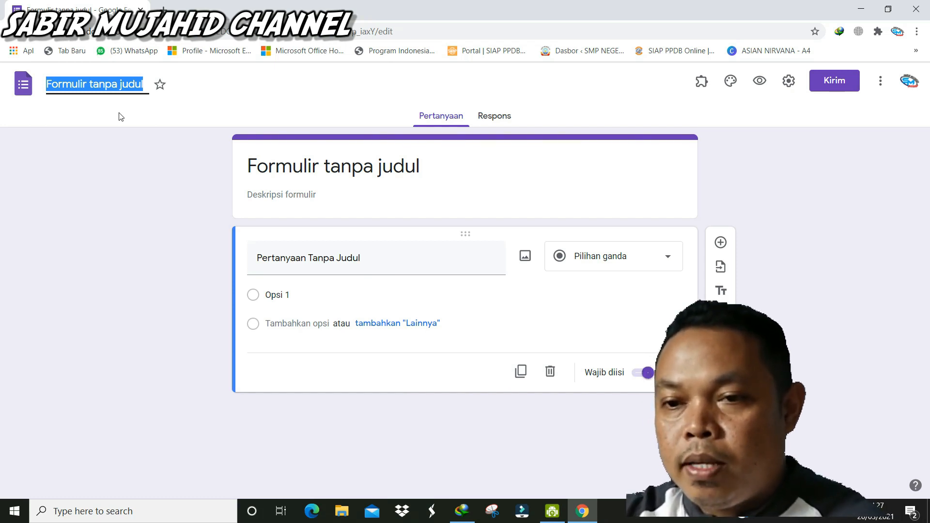
pyautogui.write('S')
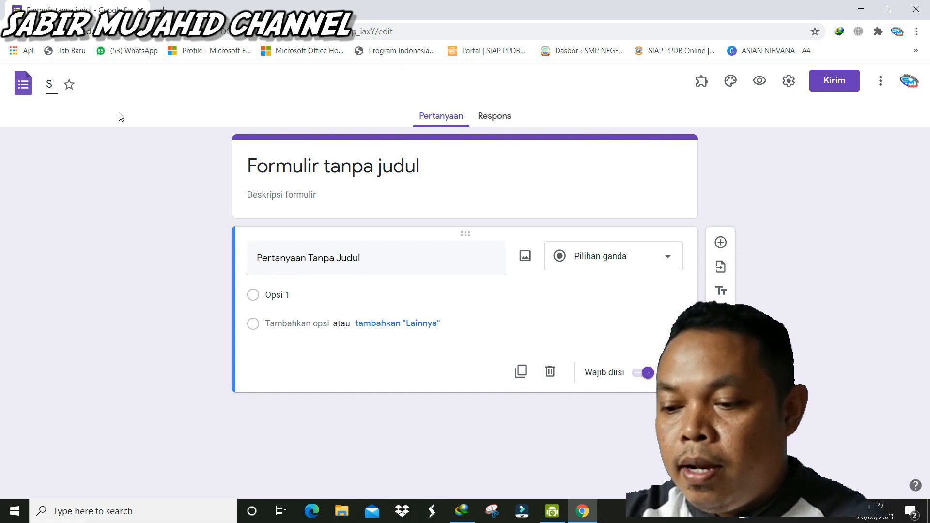
pyautogui.write('OAL ULA')
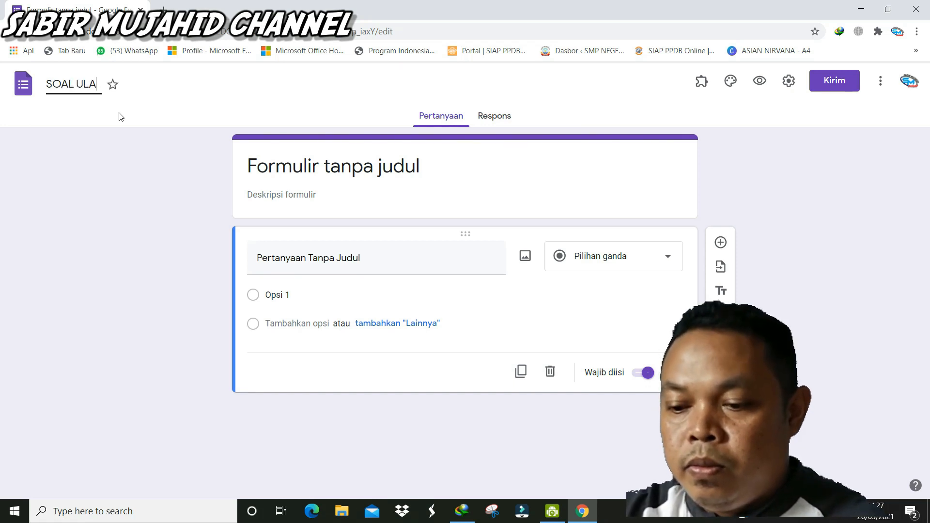
pyautogui.write('NGAN HARIAN')
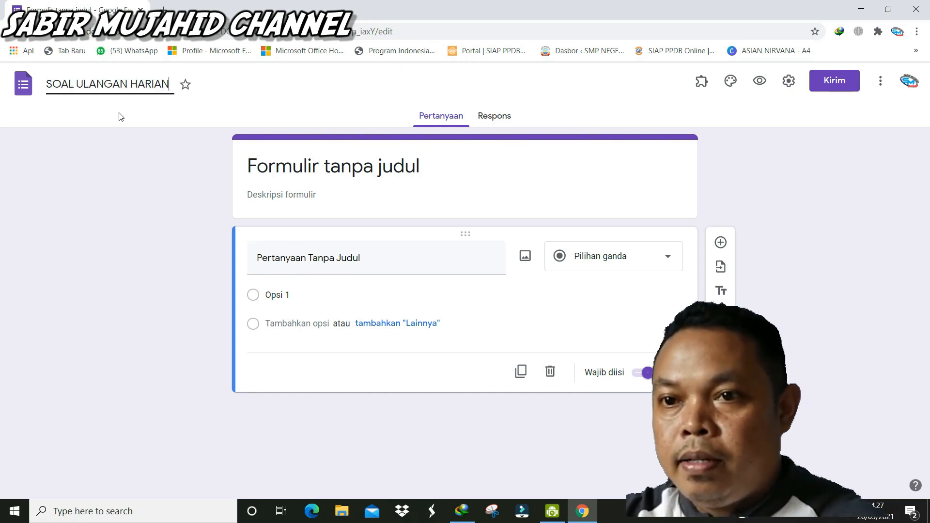
pyautogui.write(' I')
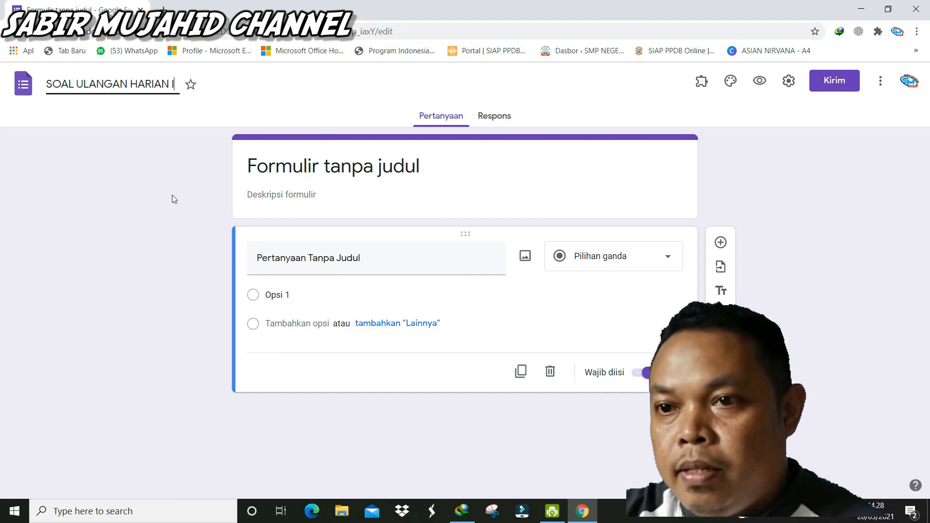
pyautogui.click(328, 172)
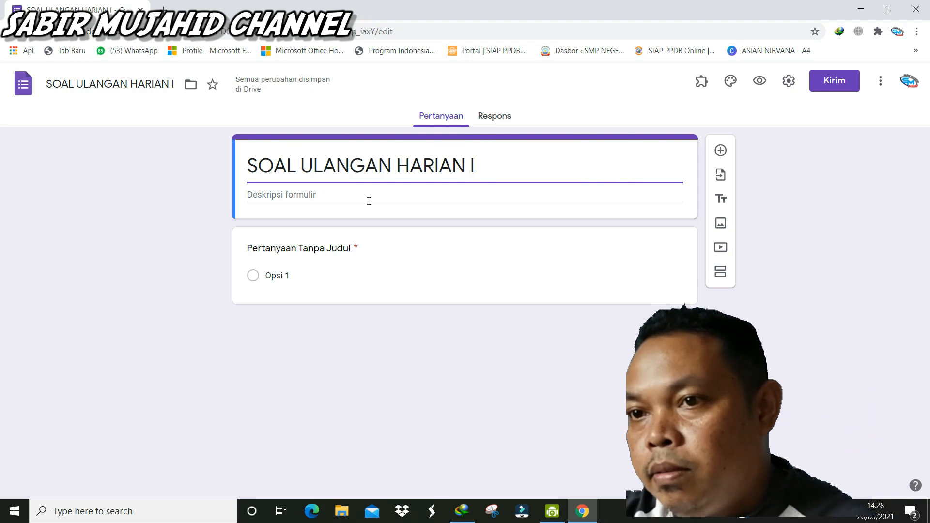
# - Start the form description with the heading line "Petunjuk !!!"
pyautogui.click(343, 198)
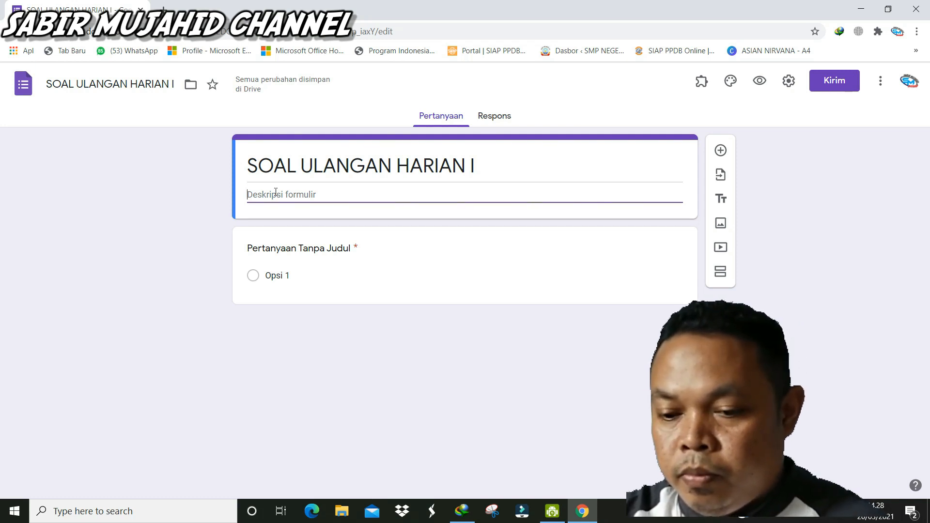
pyautogui.write('Pe')
pyautogui.write('tnjuk')
pyautogui.press('BackSpace')
pyautogui.press('BackSpace')
pyautogui.press('BackSpace')
pyautogui.write('unjuk')
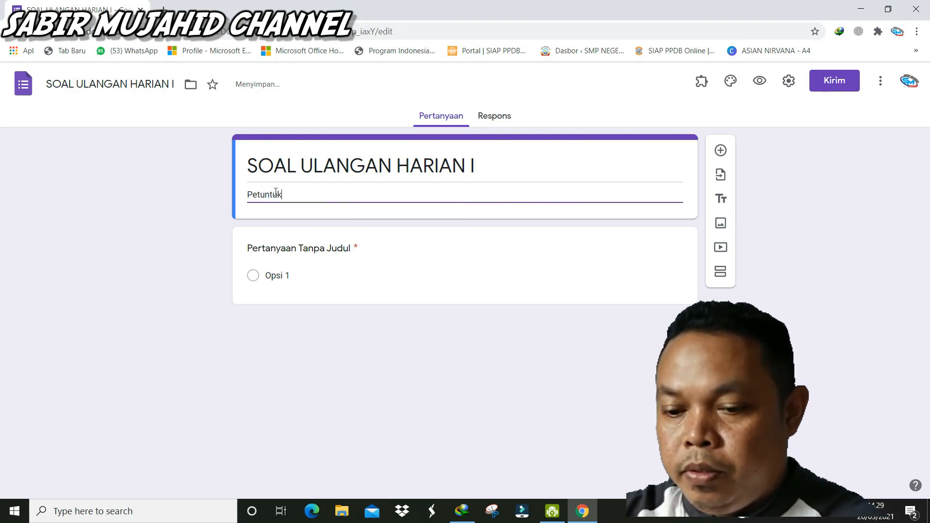
pyautogui.press('BackSpace')
pyautogui.press('BackSpace')
pyautogui.press('BackSpace')
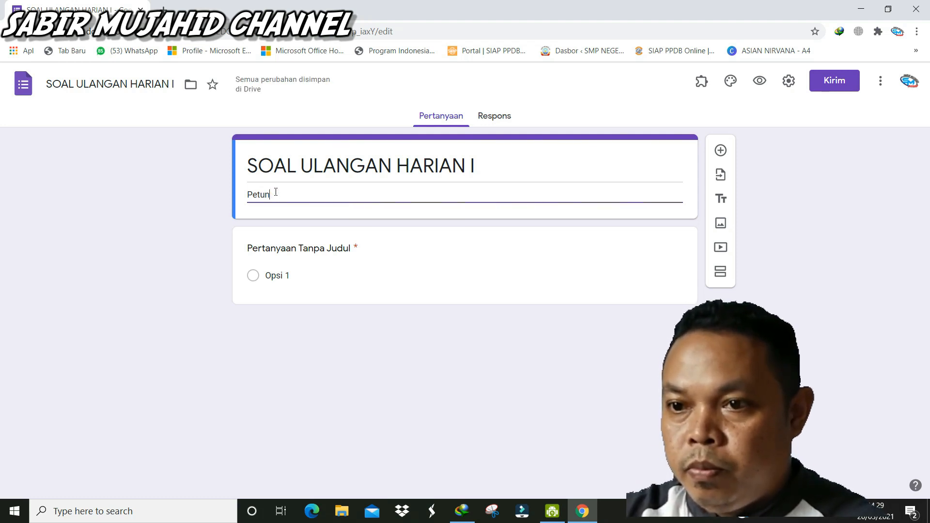
pyautogui.write('juk !')
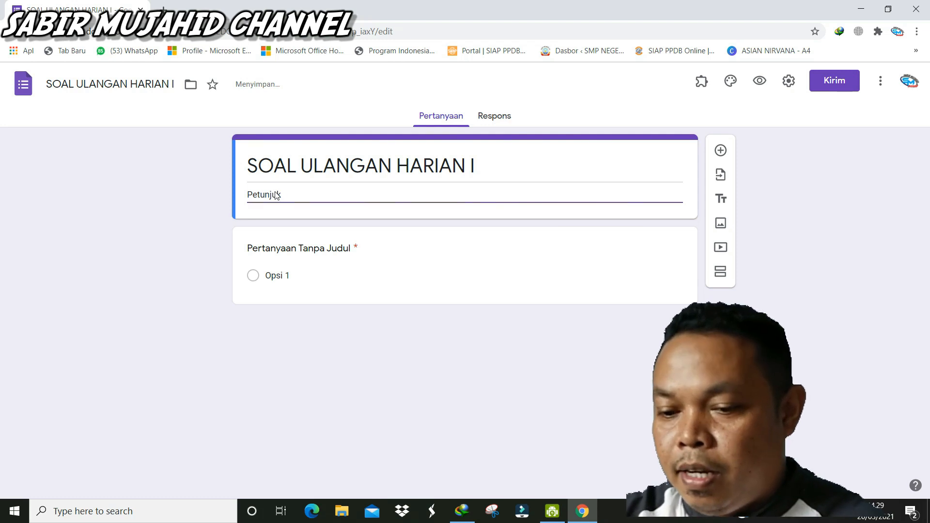
pyautogui.write('!!')
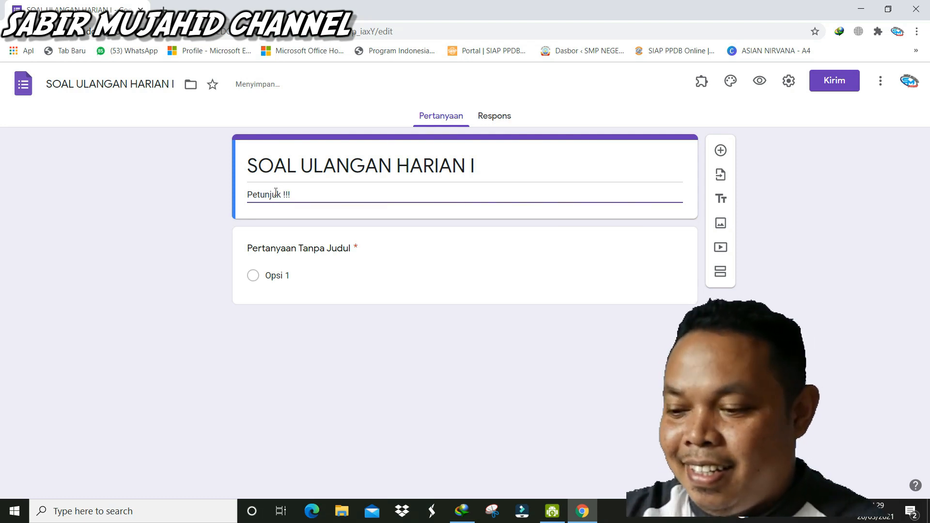
# - Add the first instruction line to the description: "1. Kerjakan soal yang dianggap lebih mudah terlebih dahulu"
pyautogui.press('Return')
pyautogui.write('1. K')
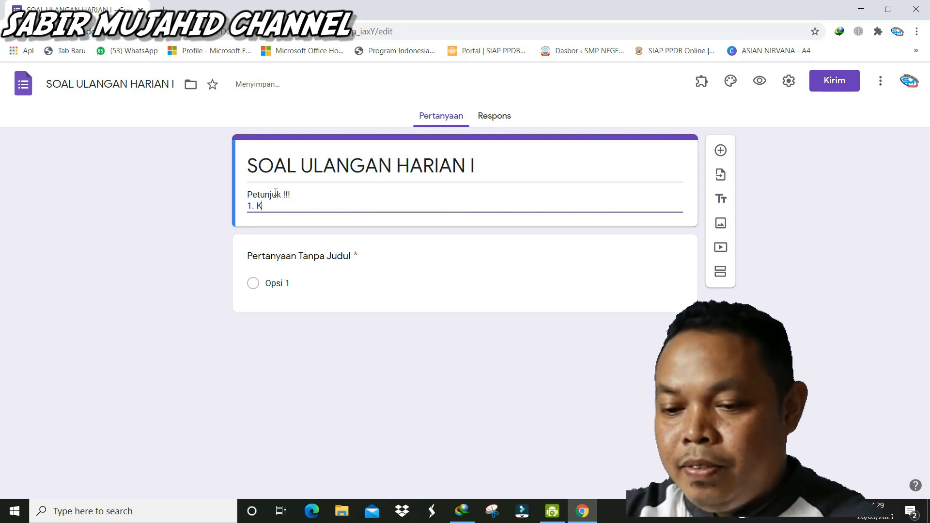
pyautogui.write('erjakan soal')
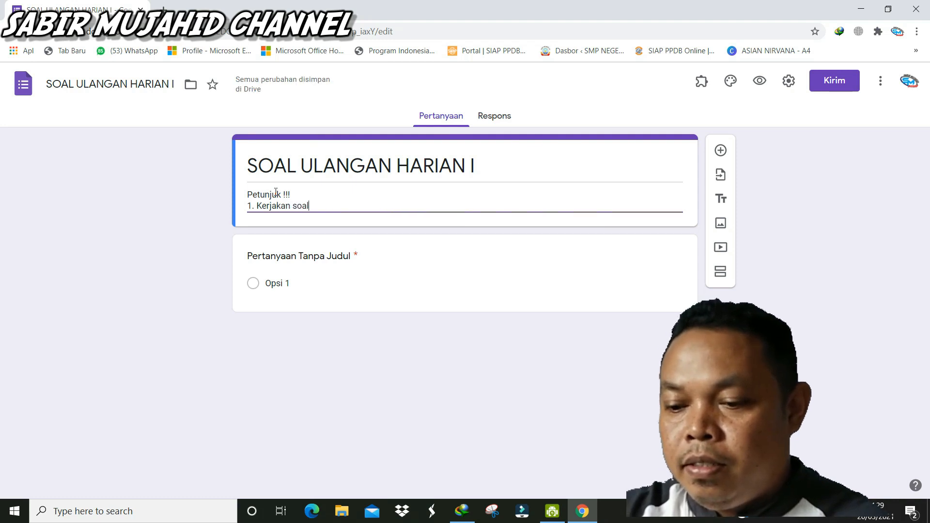
pyautogui.write(' yang dianggap leb')
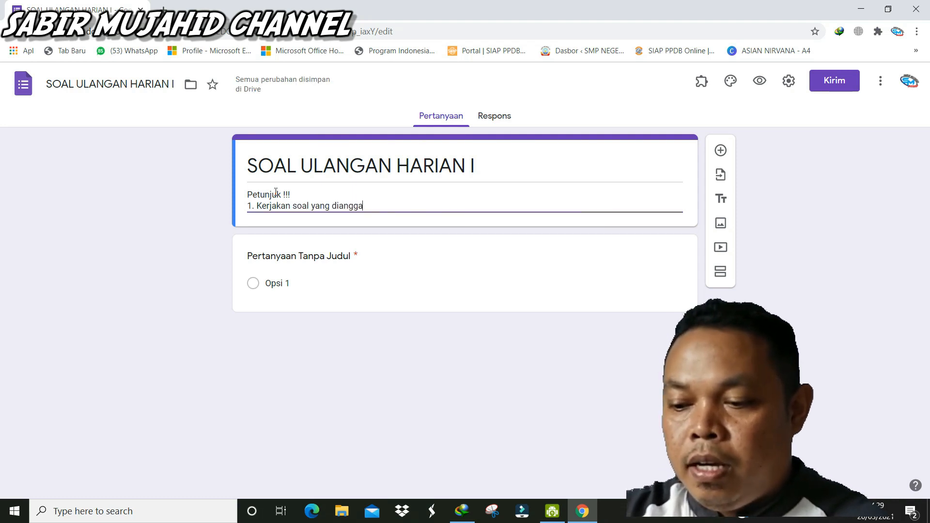
pyautogui.write('m')
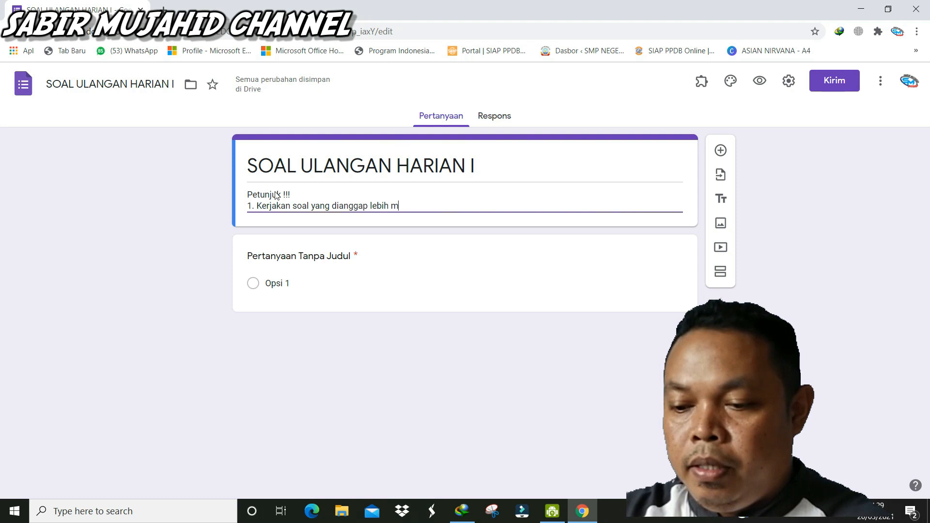
pyautogui.write('udah terleb')
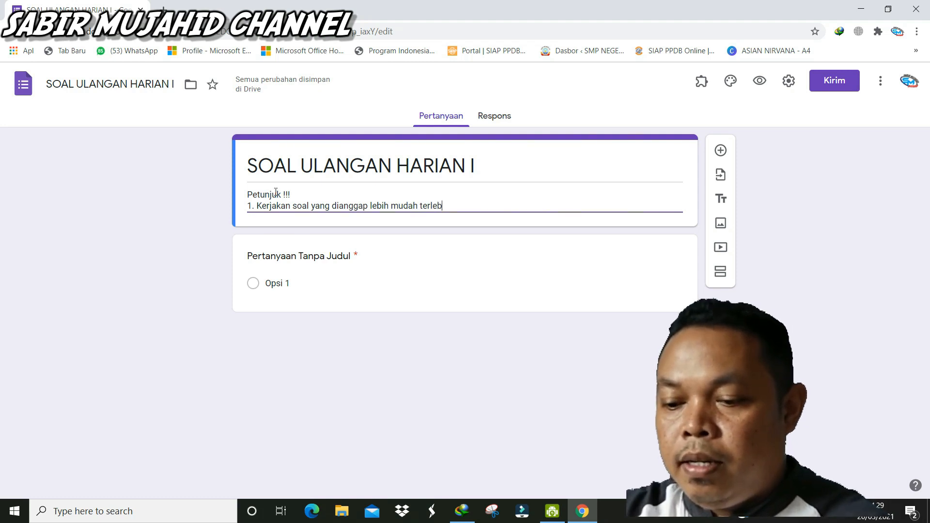
pyautogui.write('ih da')
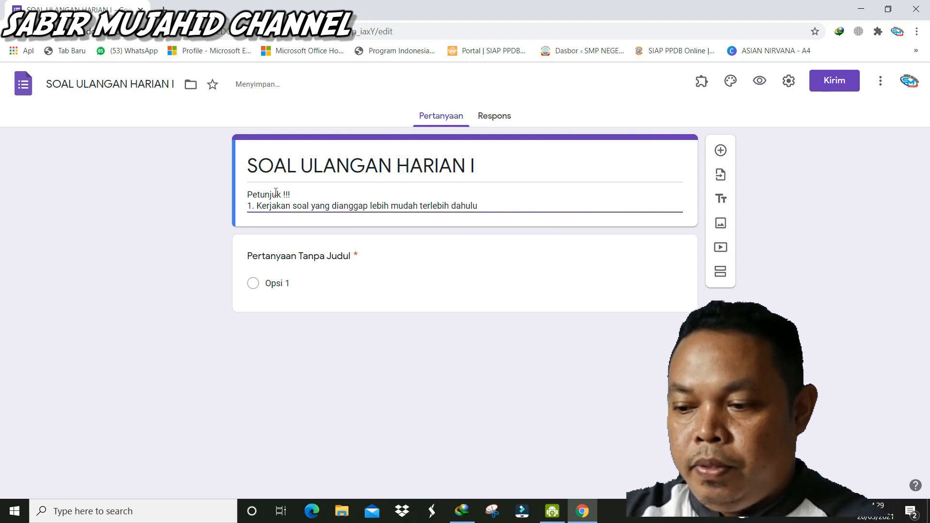
pyautogui.write('hulu')
# - Add the second instruction line to the form description: "2. Soal hanya bisa dikerjakan satu kali saja"
pyautogui.press('Return')
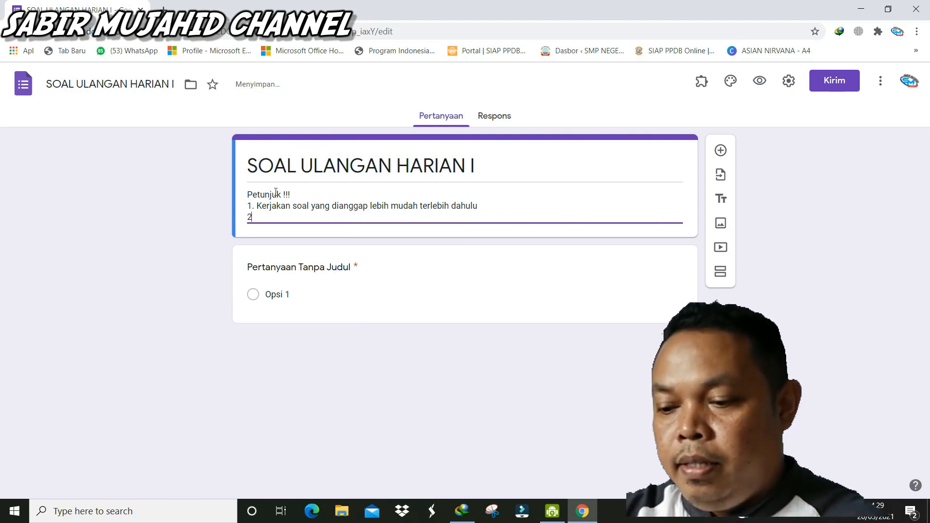
pyautogui.write('2. S')
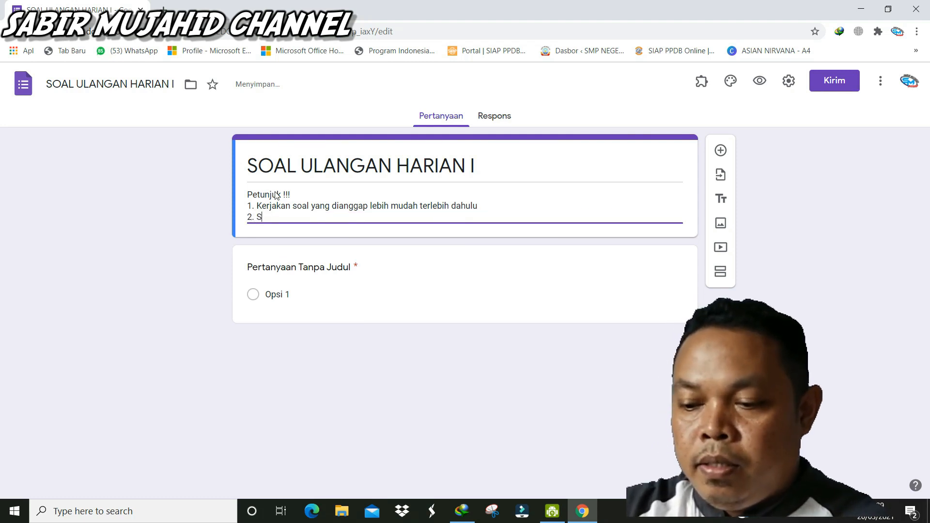
pyautogui.write('oal hanya bisa dier')
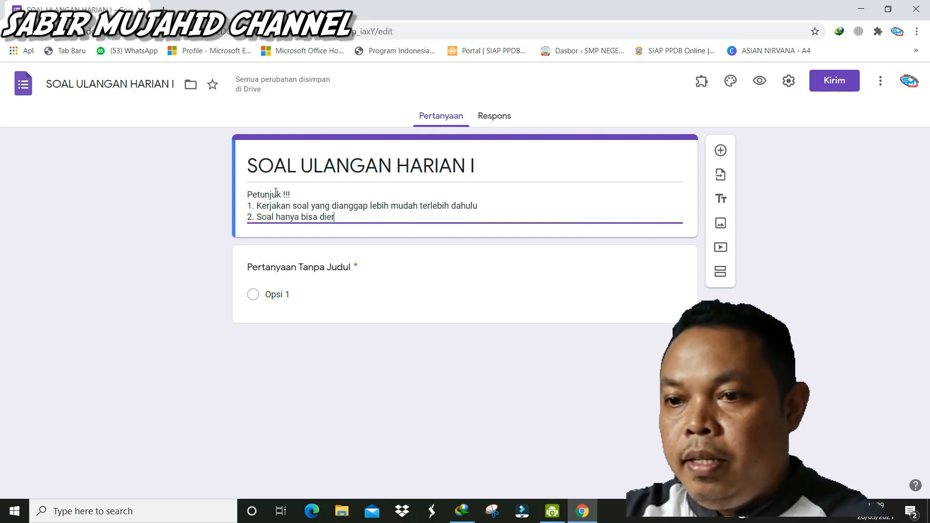
pyautogui.press('BackSpace')
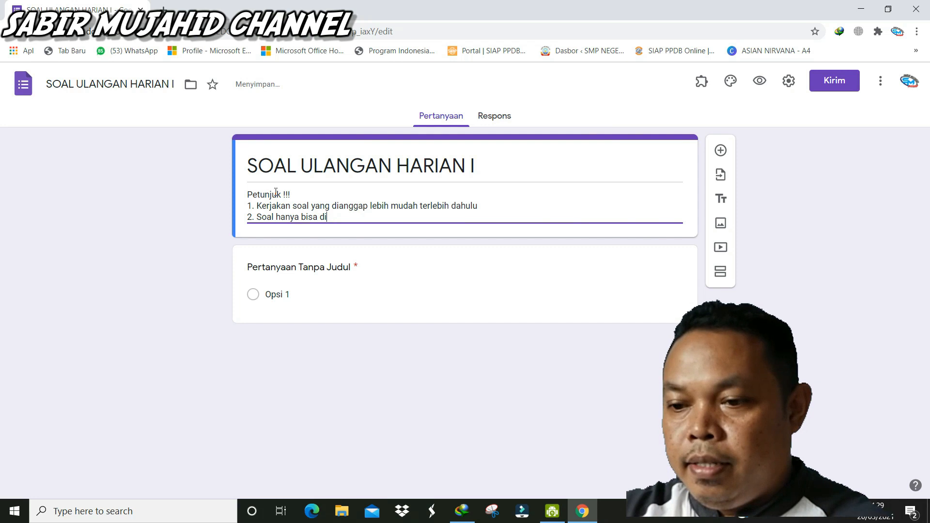
pyautogui.write('rjakan')
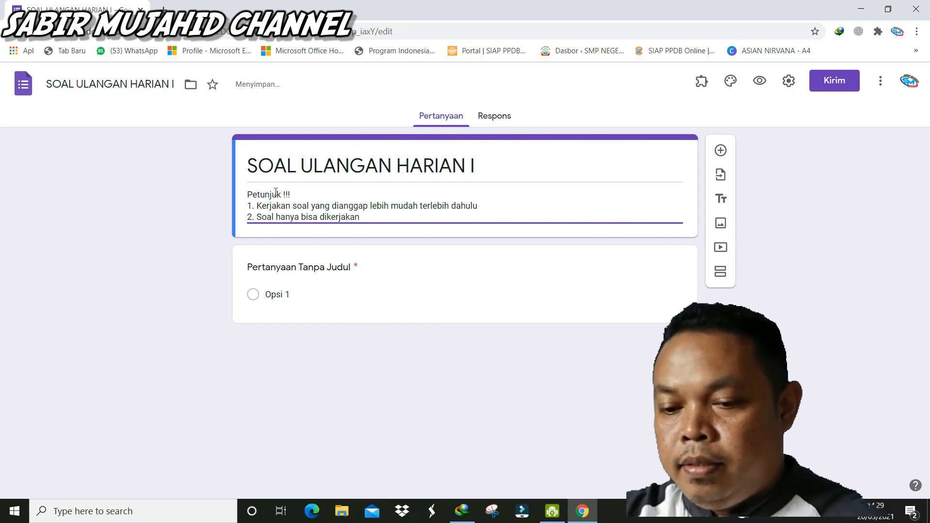
pyautogui.write(' satu kali saja')
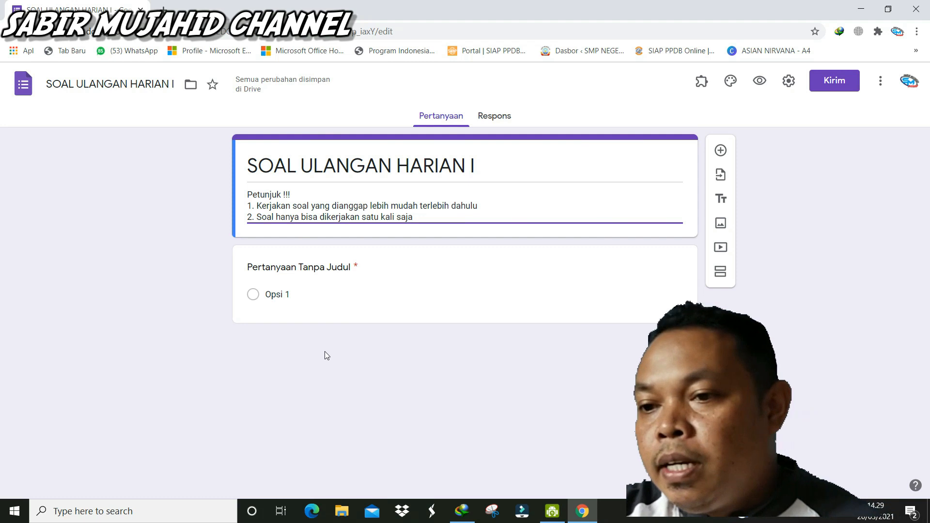
# - Title the first question "NAMA :" as a short answer and add a multiple-choice (Pilihan ganda) question titled "KELAS :"
pyautogui.click(293, 268)
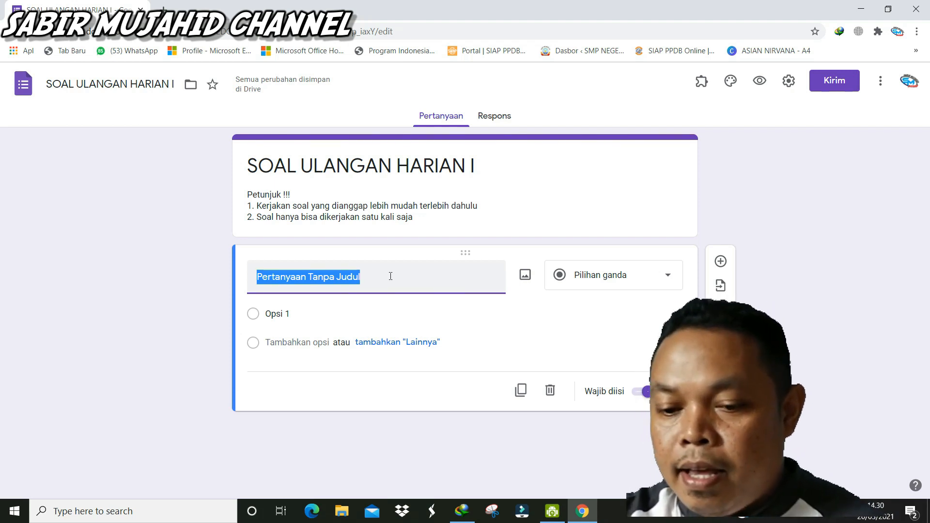
pyautogui.write('NAMA :')
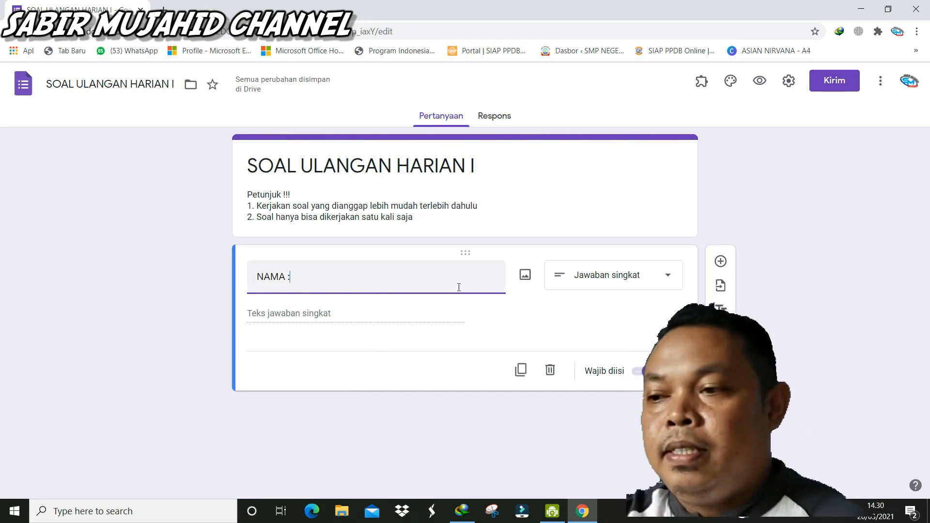
pyautogui.click(721, 263)
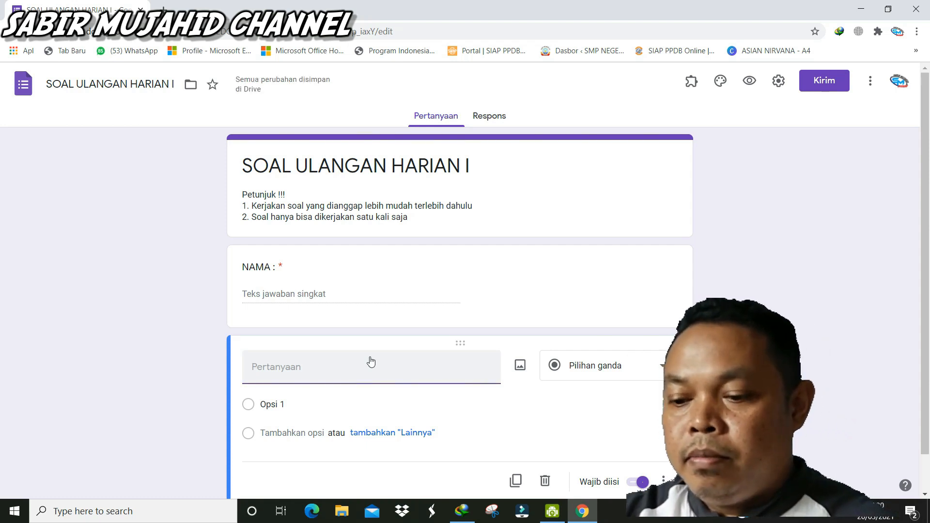
pyautogui.write('KELAS ')
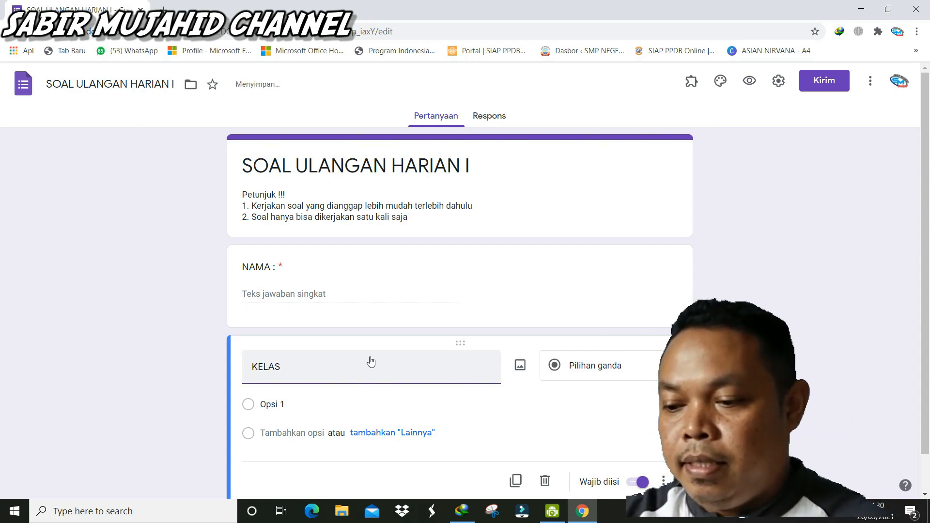
pyautogui.write(':')
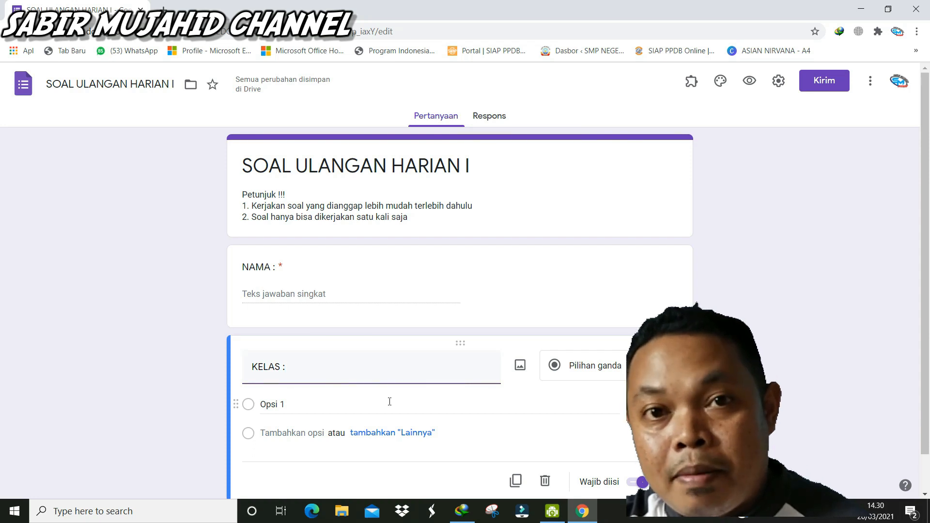
pyautogui.click(607, 372)
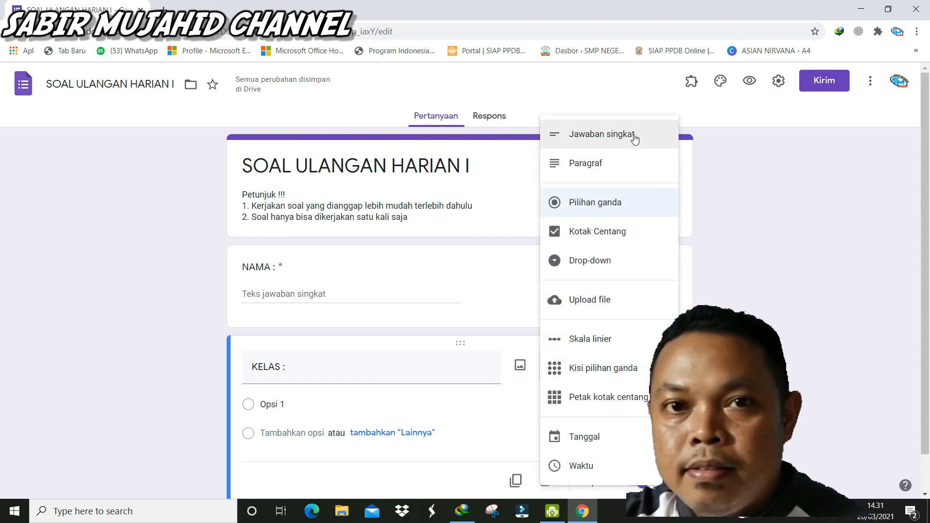
pyautogui.click(587, 206)
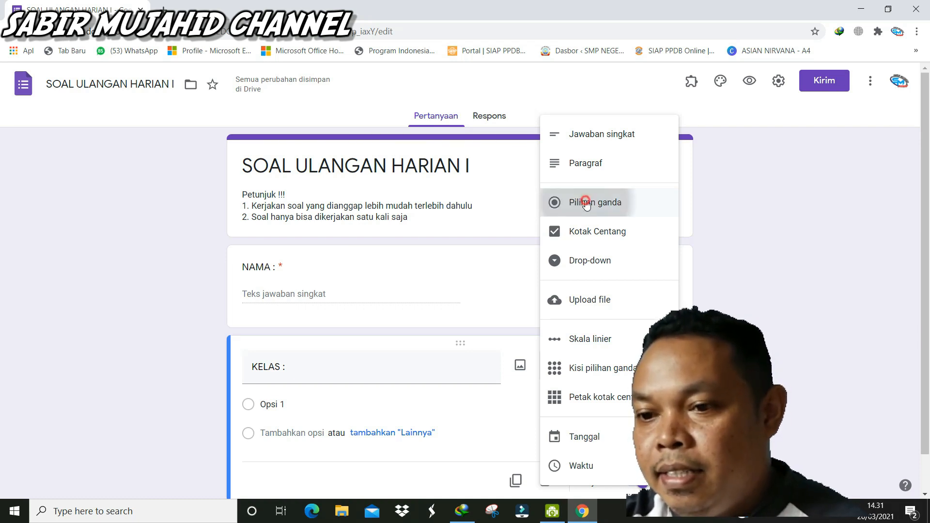
# - Fill in three answer options for the KELAS question: "X MIPA 1", "X MIPA 2" and "X MIPA 3"
pyautogui.click(280, 399)
pyautogui.write('X')
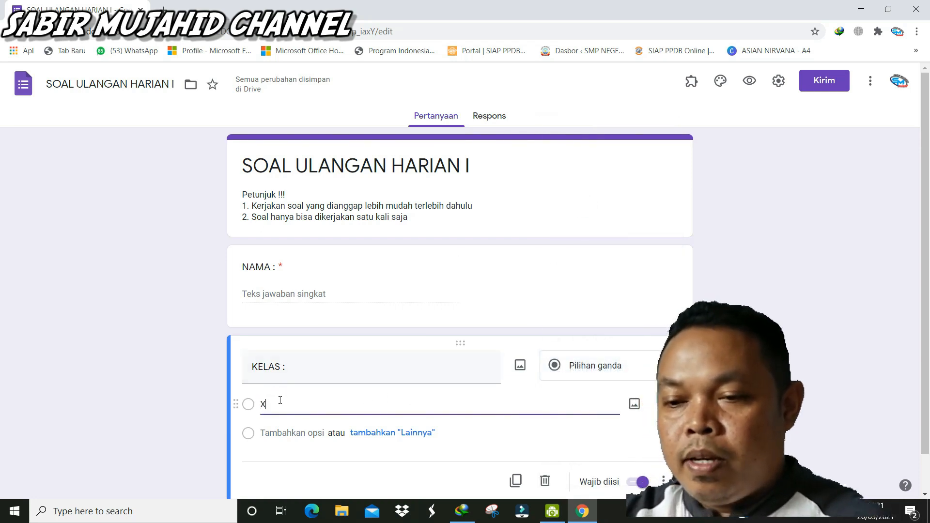
pyautogui.write(' MIPA 1')
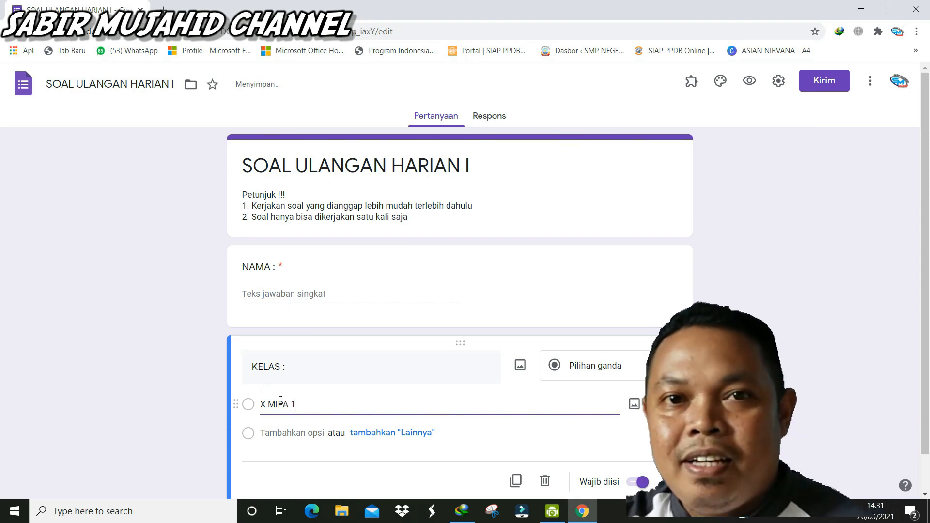
pyautogui.click(283, 433)
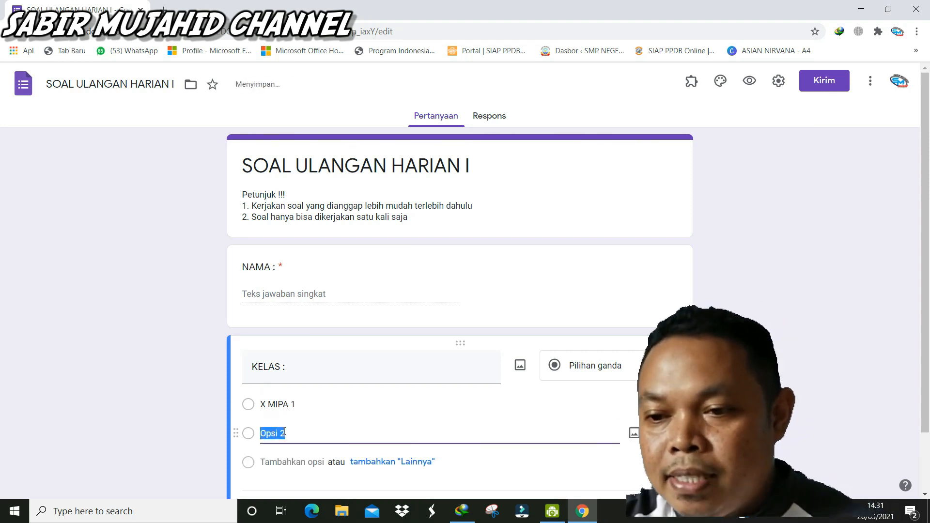
pyautogui.write('X MIPA ')
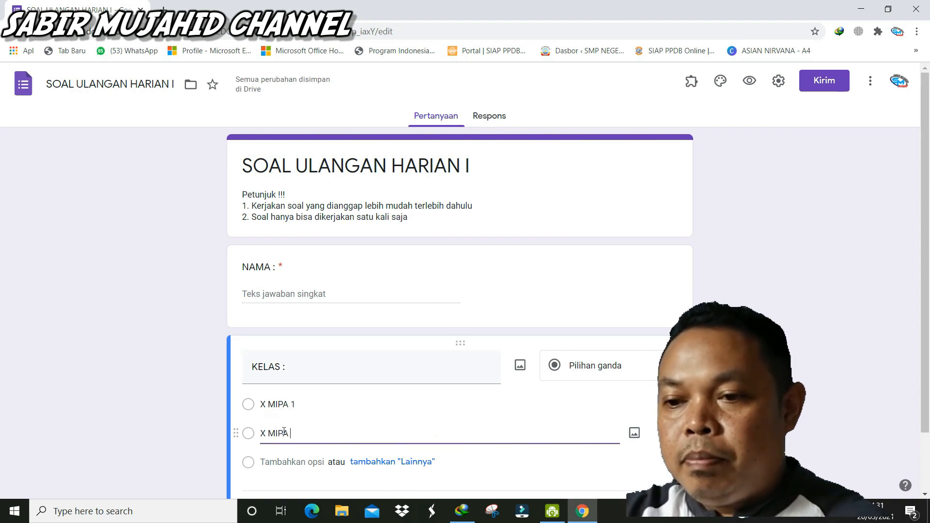
pyautogui.write('2')
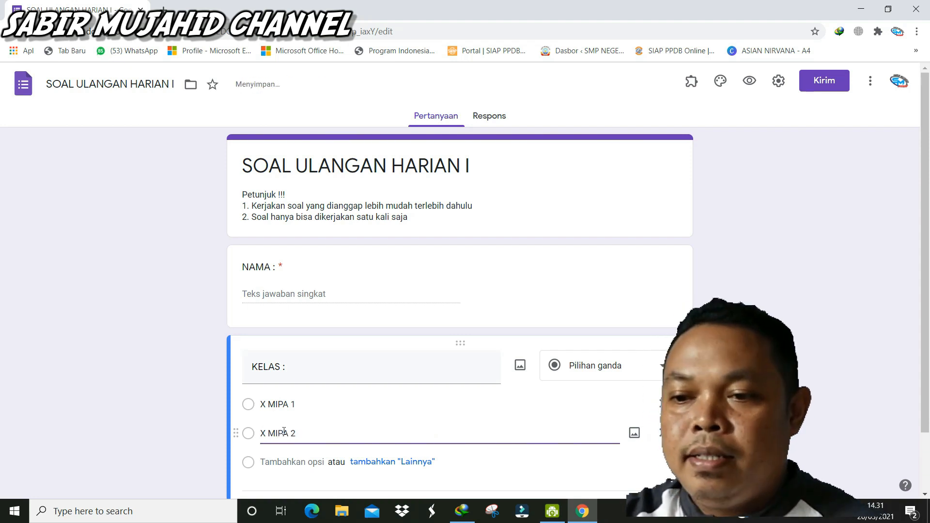
pyautogui.click(276, 462)
pyautogui.write('X ')
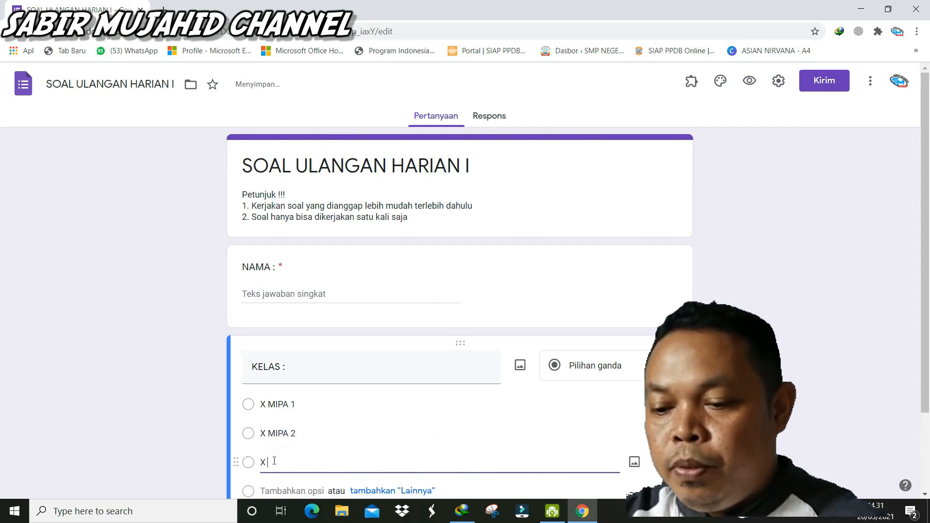
pyautogui.write('MIPA 3')
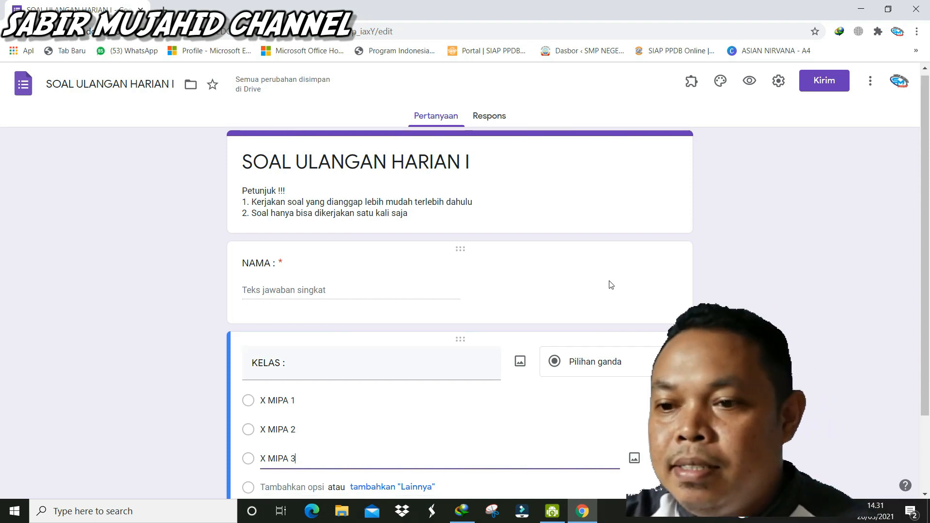
# - Add a question titled "NIS :" after the KELAS question, with the short-answer type (Jawaban singkat)
pyautogui.scroll(-2, 624, 278)
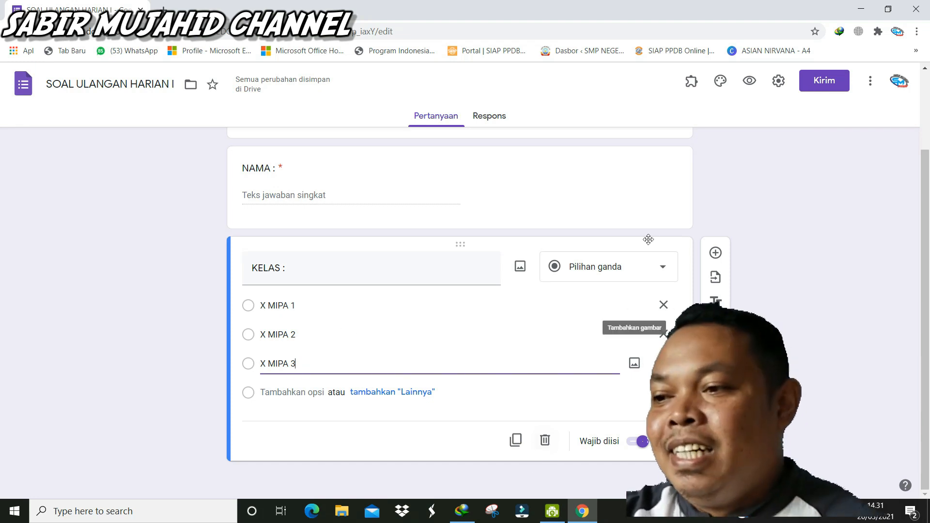
pyautogui.click(719, 254)
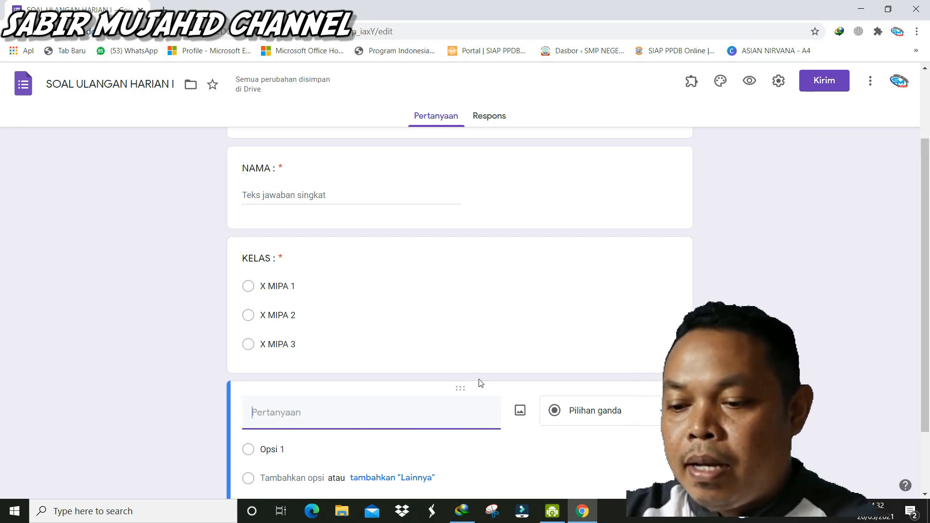
pyautogui.write('N')
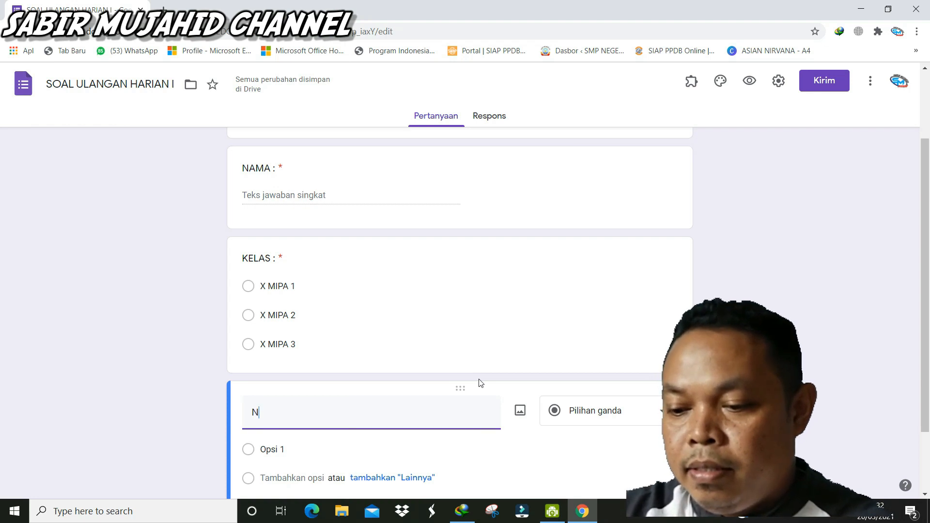
pyautogui.write('IS ')
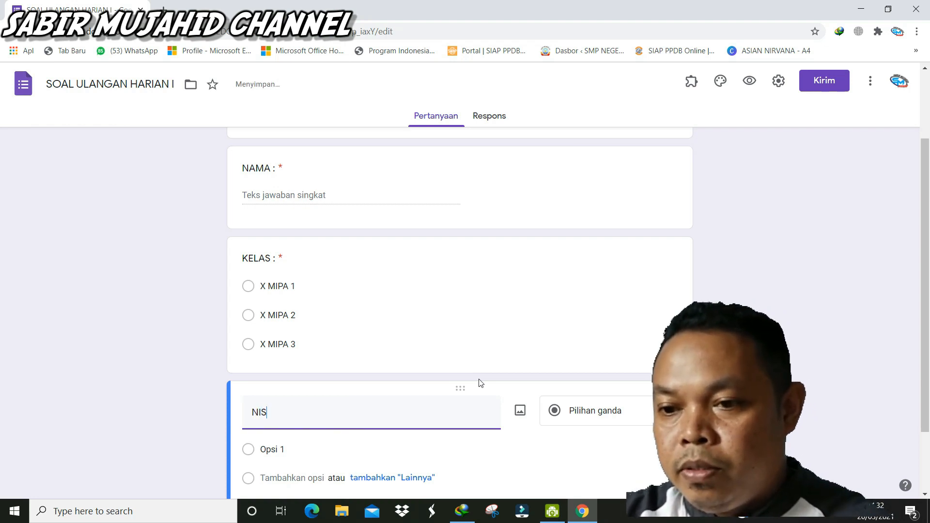
pyautogui.write(':')
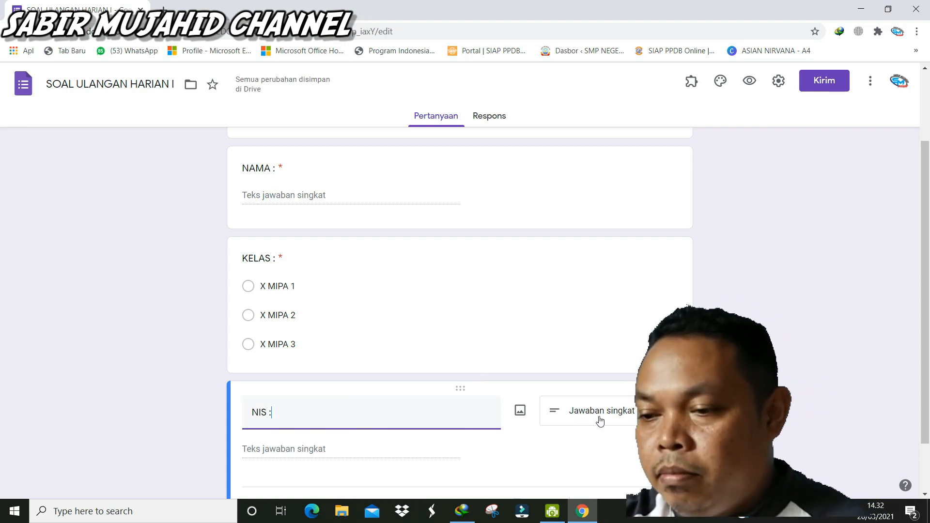
pyautogui.click(601, 420)
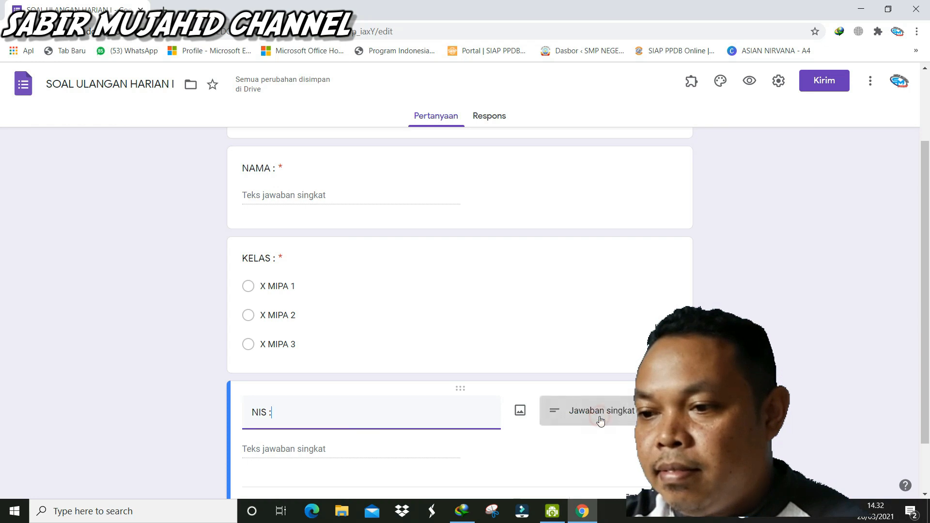
pyautogui.click(56, 283)
# - Review the NAMA, KELAS and NIS questions, checking the required-answer setting (Wajib diisi) on each
pyautogui.scroll(-1, 556, 336)
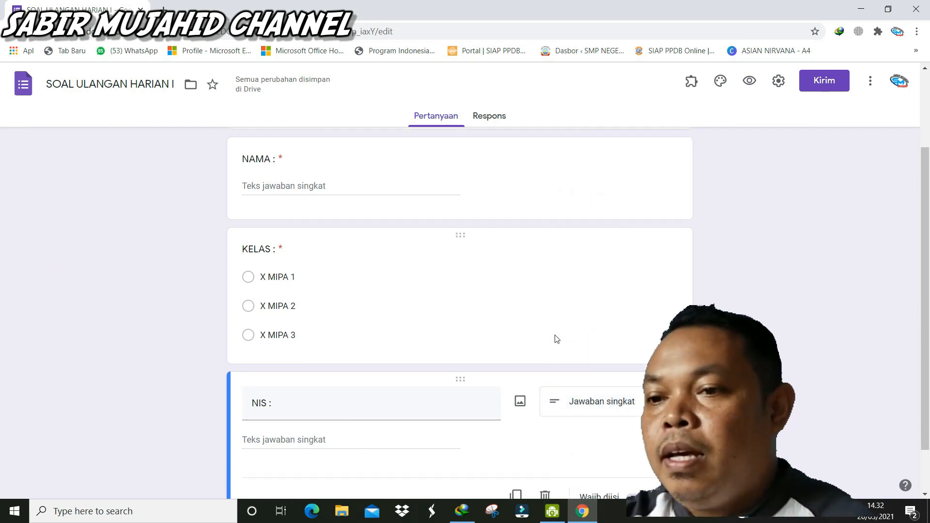
pyautogui.scroll(3, 405, 320)
pyautogui.scroll(-3, 405, 319)
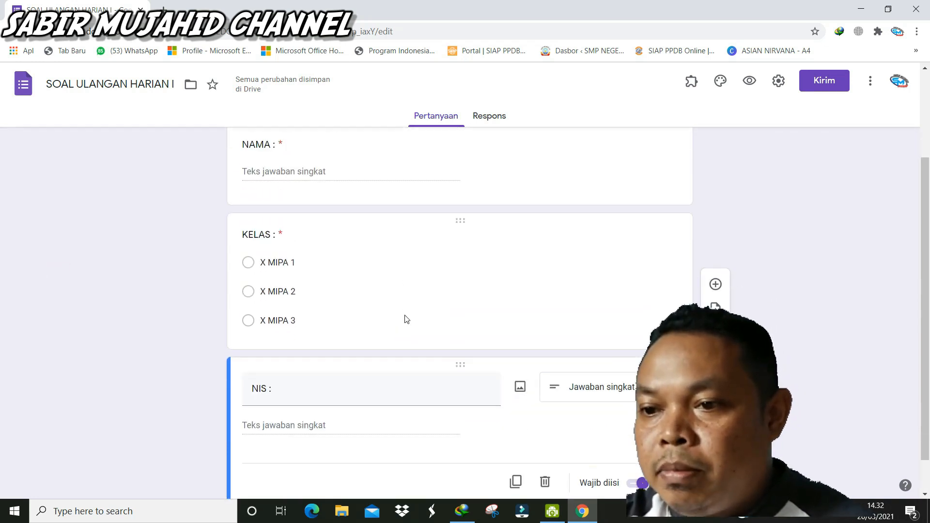
pyautogui.scroll(1, 436, 308)
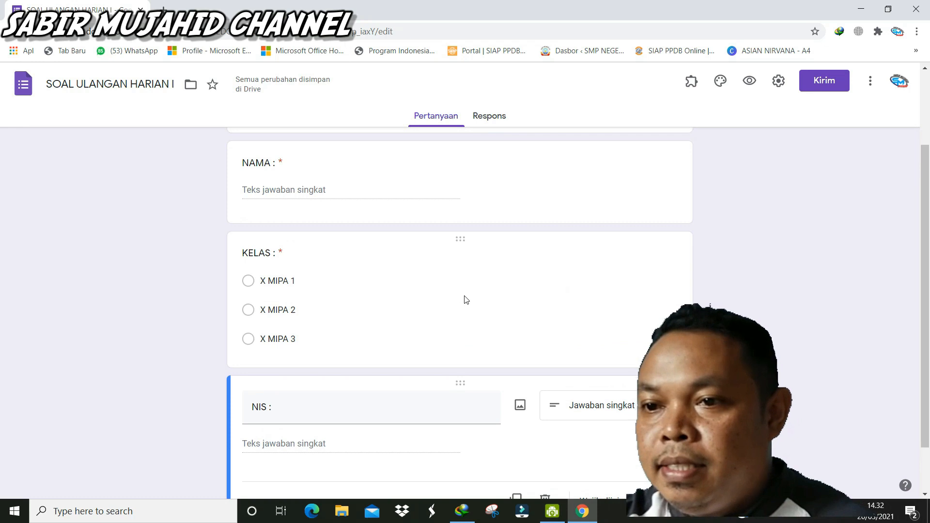
pyautogui.click(593, 206)
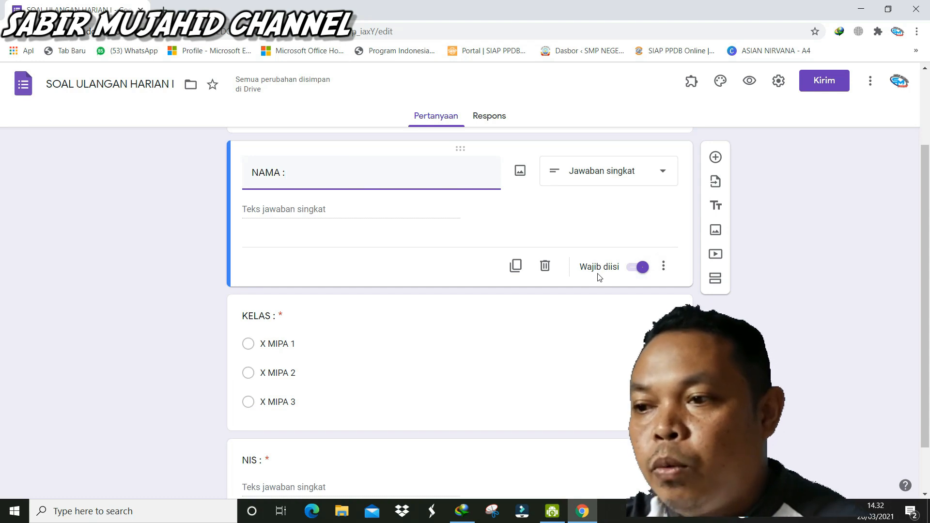
pyautogui.click(632, 269)
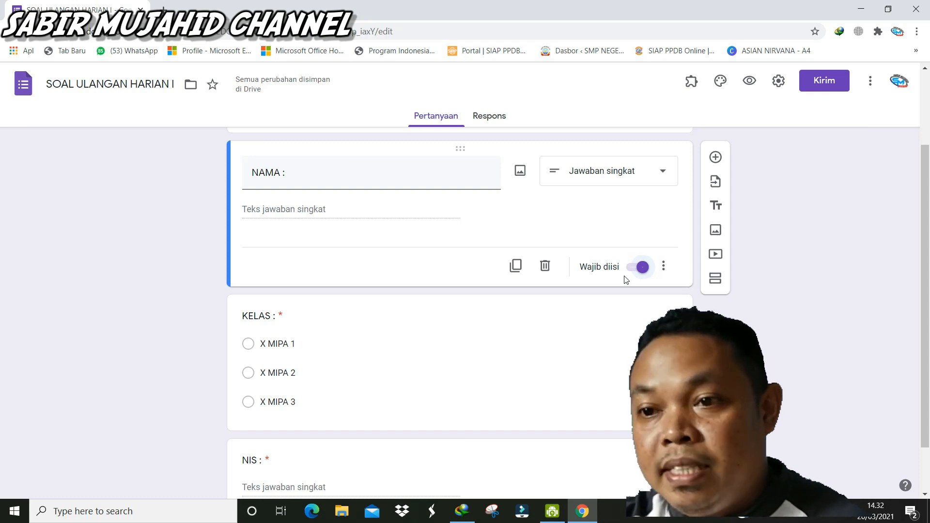
pyautogui.scroll(-1, 562, 378)
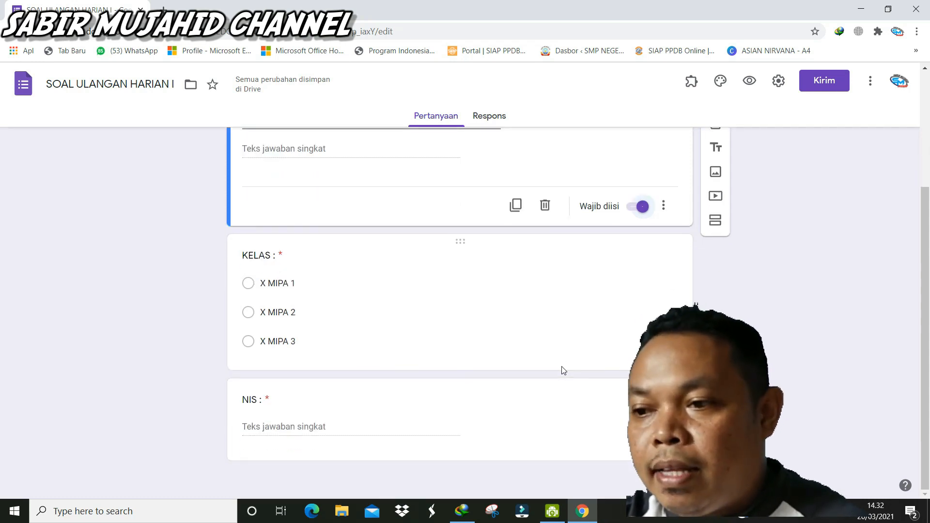
pyautogui.click(602, 341)
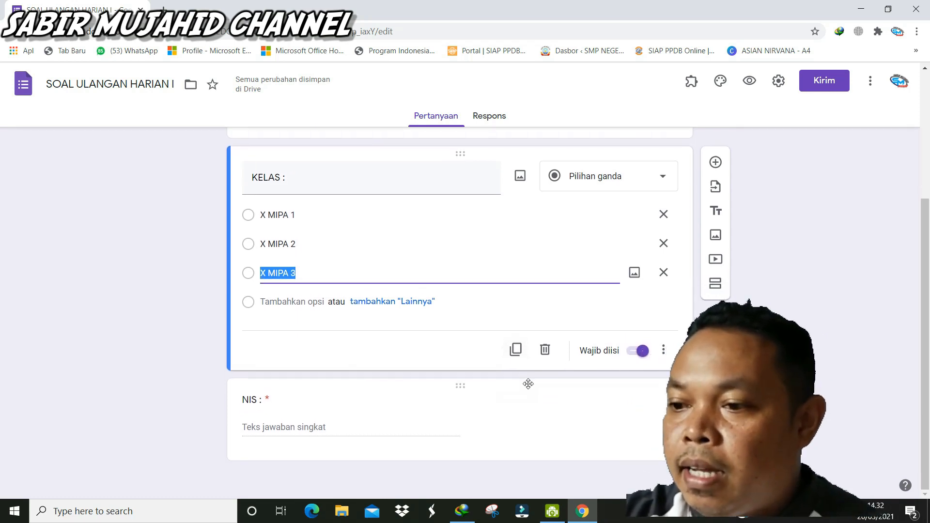
pyautogui.click(575, 413)
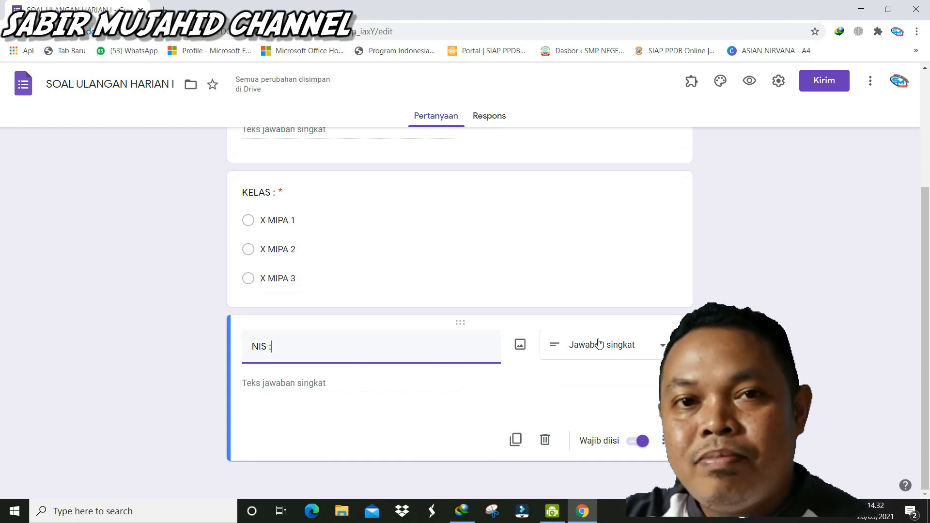
pyautogui.scroll(2, 556, 394)
pyautogui.scroll(2, 555, 394)
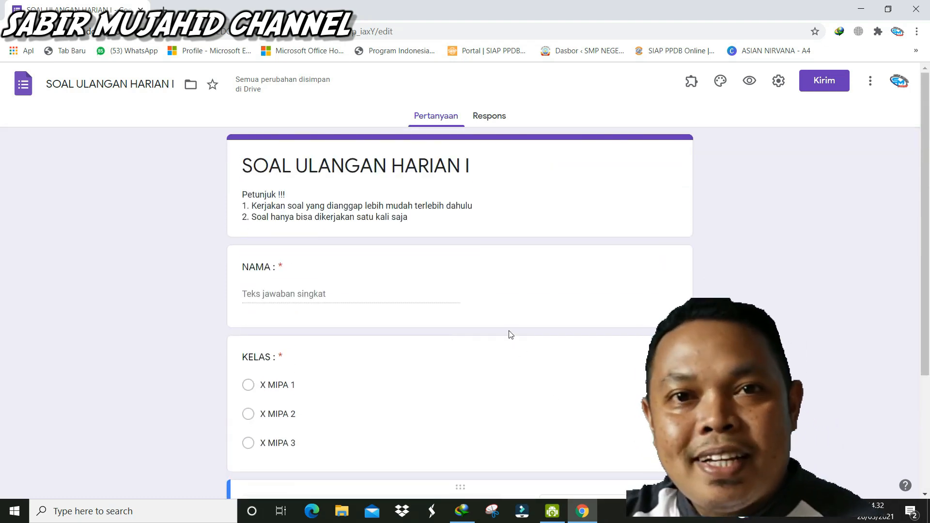
# - Add a new section after the NIS question and title it "SOAL"
pyautogui.scroll(-3, 542, 337)
pyautogui.scroll(-1, 557, 353)
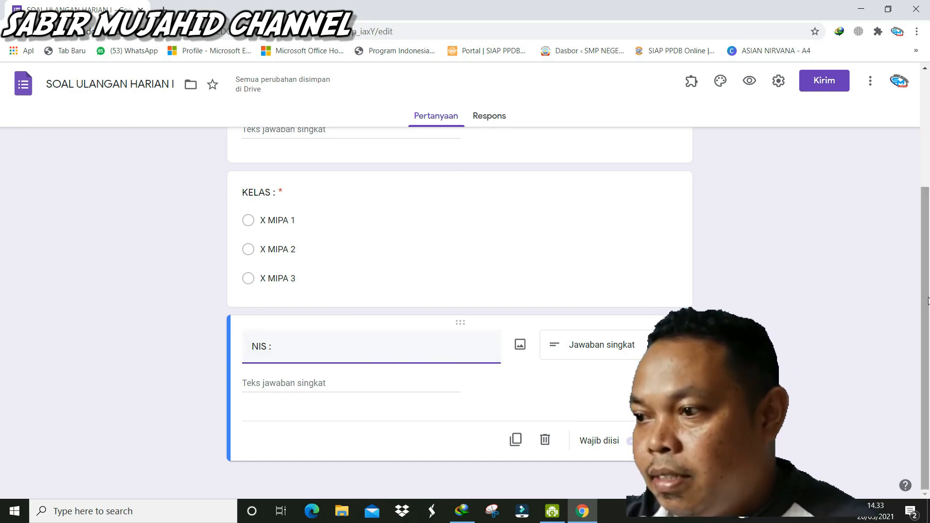
pyautogui.moveTo(929, 323)
pyautogui.mouseDown()
pyautogui.moveTo(929, 261)
pyautogui.moveTo(929, 325)
pyautogui.mouseUp()
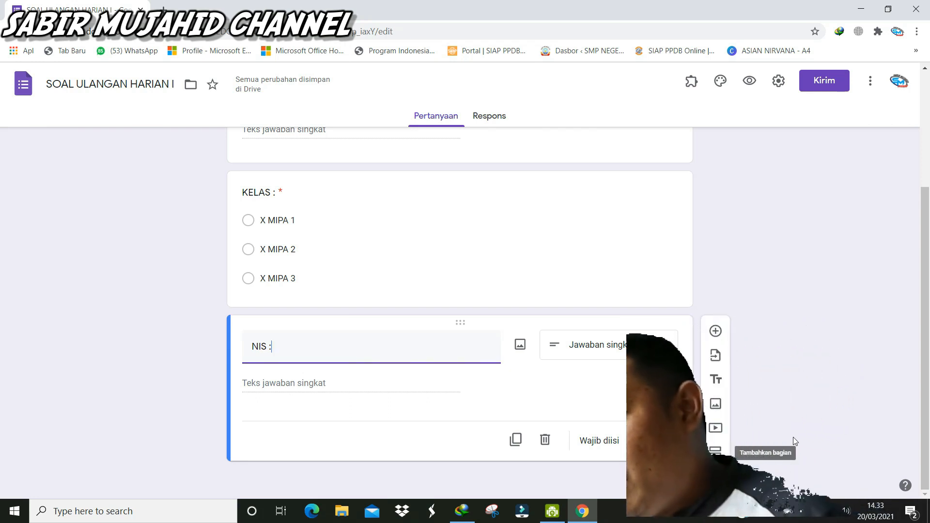
pyautogui.click(718, 451)
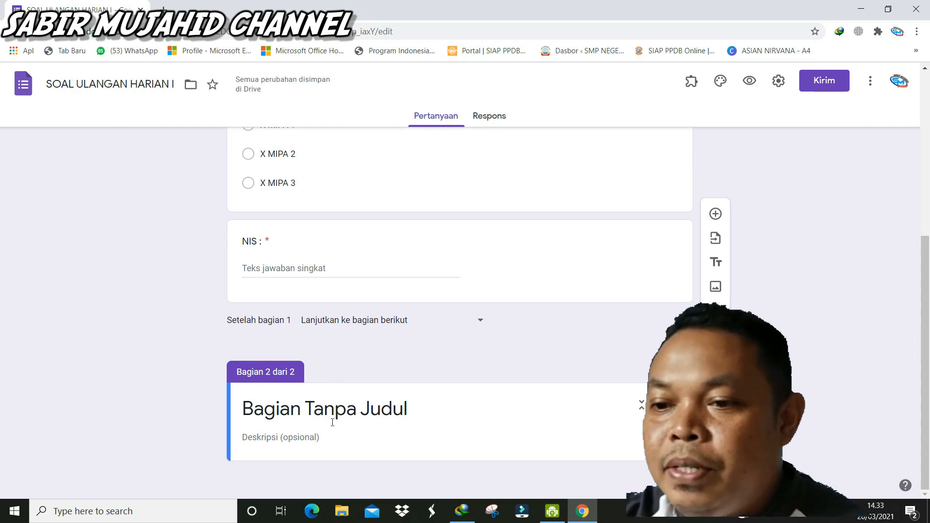
pyautogui.click(428, 407)
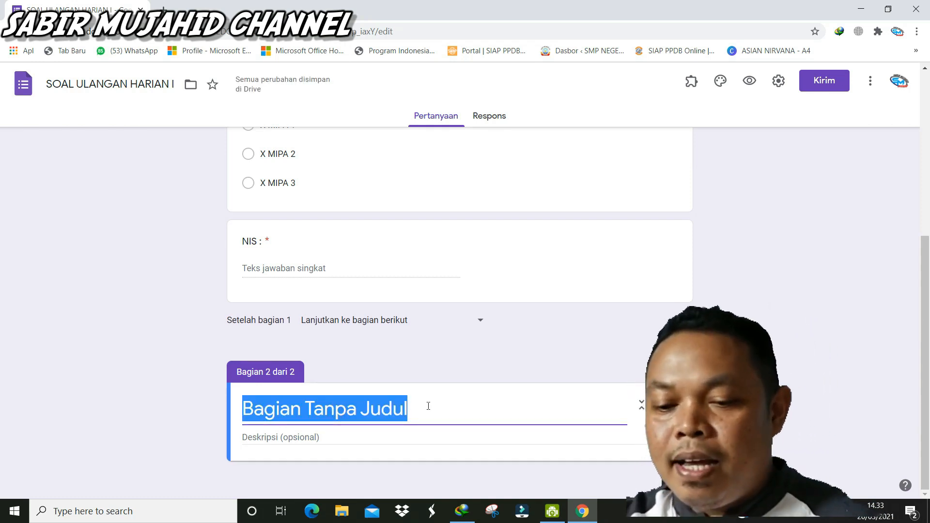
pyautogui.write('S')
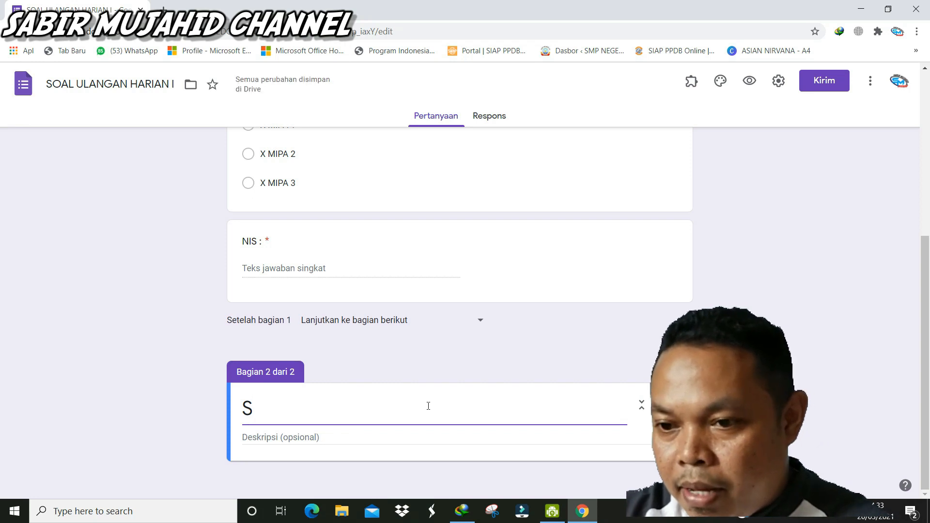
pyautogui.write('OAL')
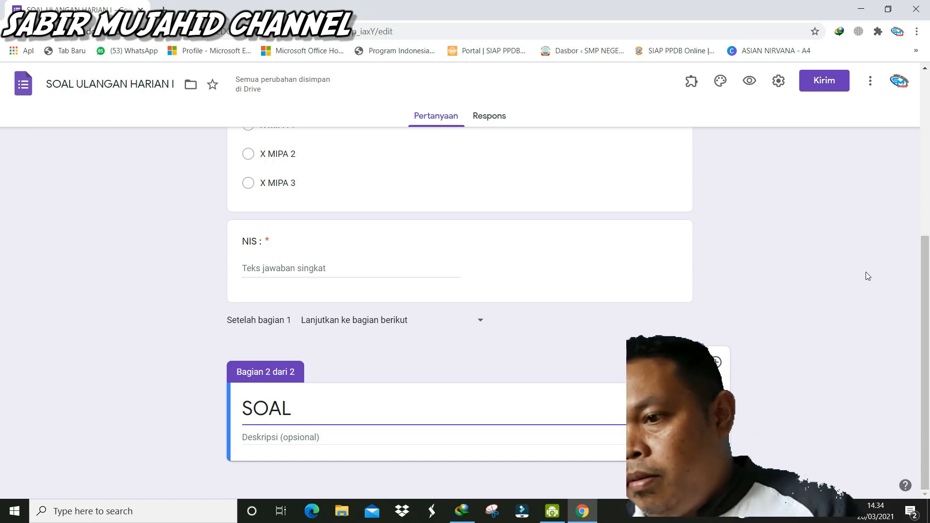
# - Add the multiple-choice question "Siapakah nama presiden Indonesia yang pertama ?" with the options "Soekarno", "Soeharto" and "Abdurrrahman Wahid" to the SOAL section
pyautogui.click(715, 363)
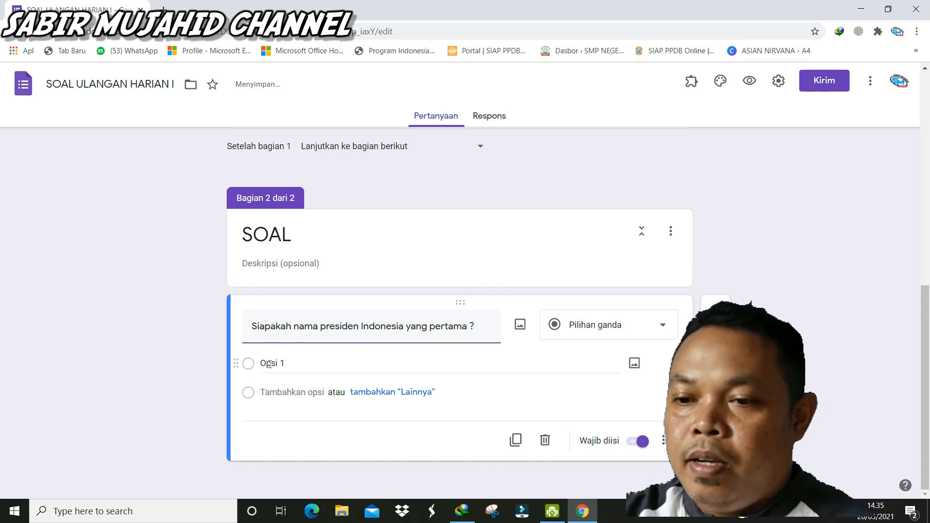
pyautogui.click(292, 365)
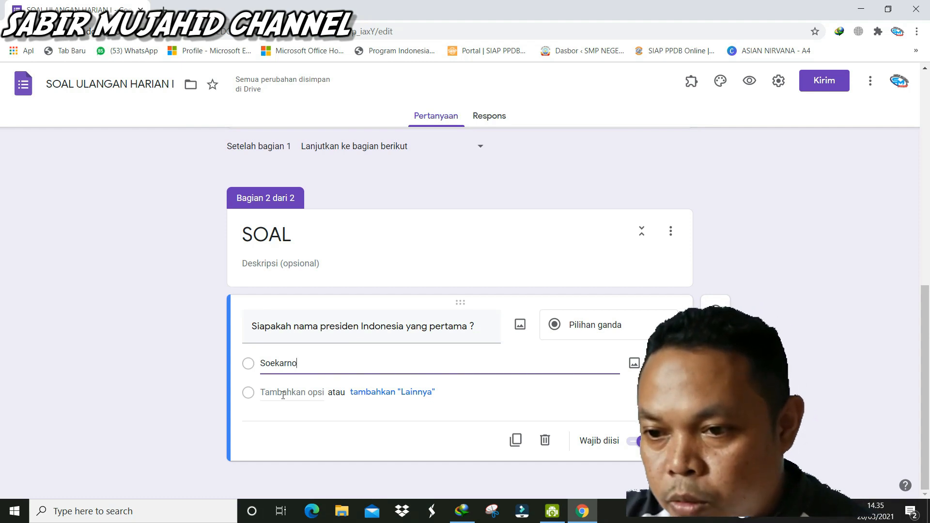
pyautogui.click(284, 394)
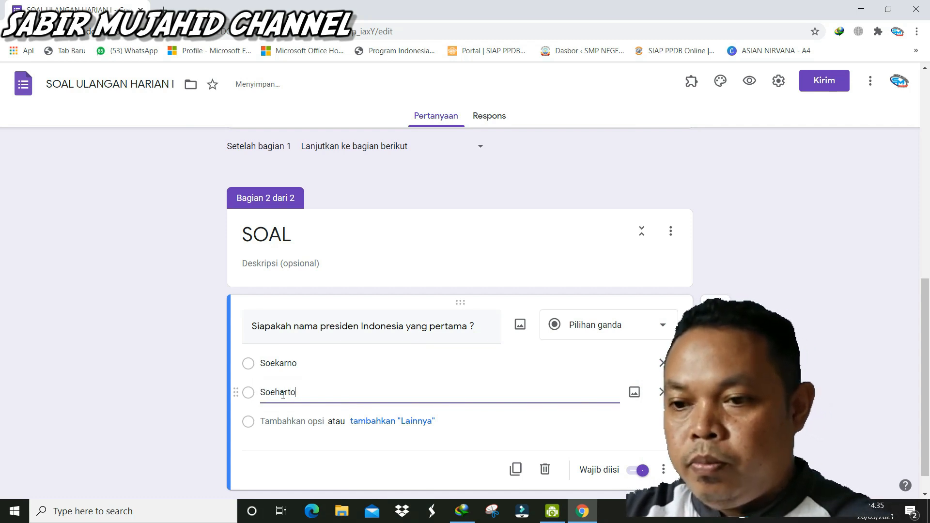
pyautogui.click(268, 424)
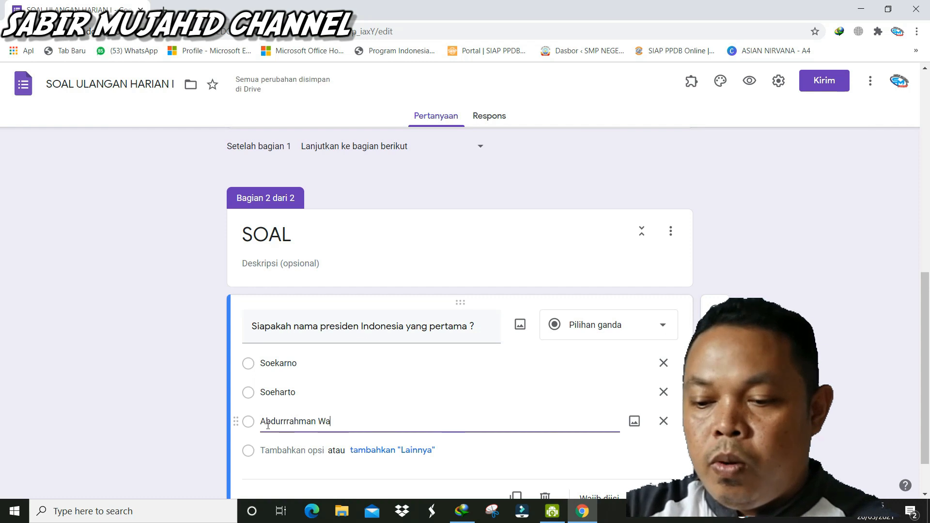
# - Add "Megawati Soekarno PUtri" and "BJ. Habibie" as the fourth and fifth answer options of the president question
pyautogui.click(269, 450)
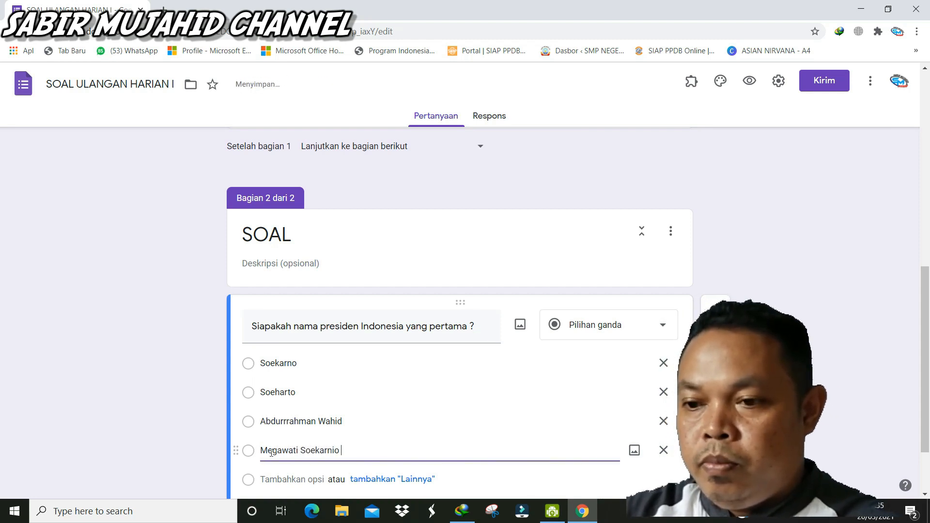
pyautogui.press('BackSpace')
pyautogui.press('BackSpace')
pyautogui.write('o PUtri')
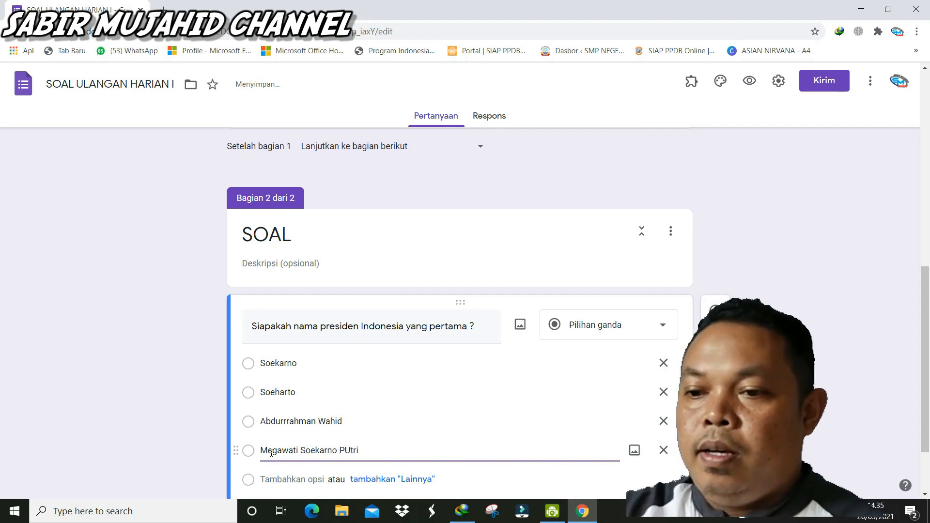
pyautogui.click(270, 480)
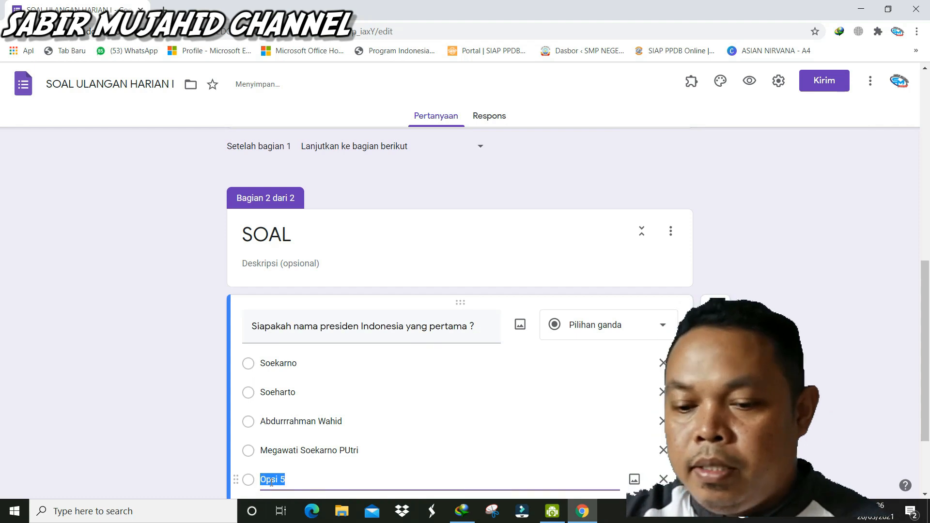
pyautogui.write('Bj.')
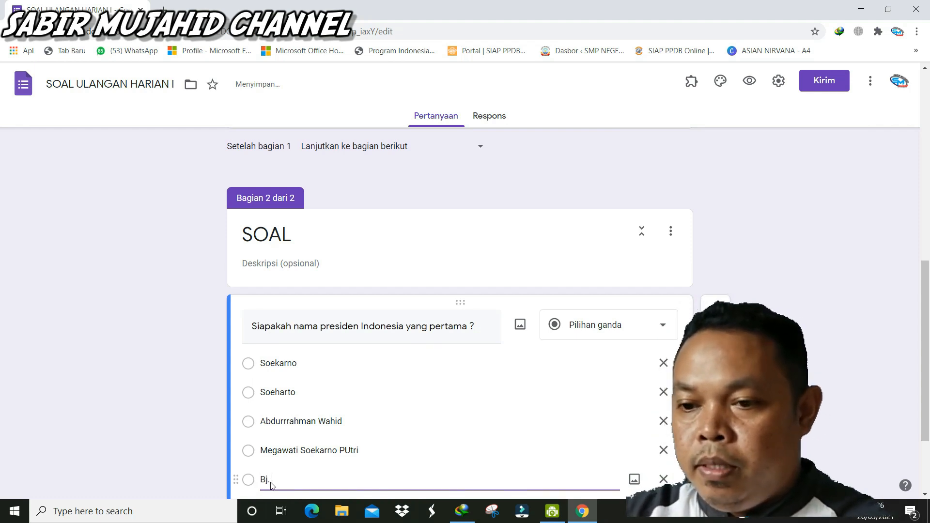
pyautogui.press('BackSpace')
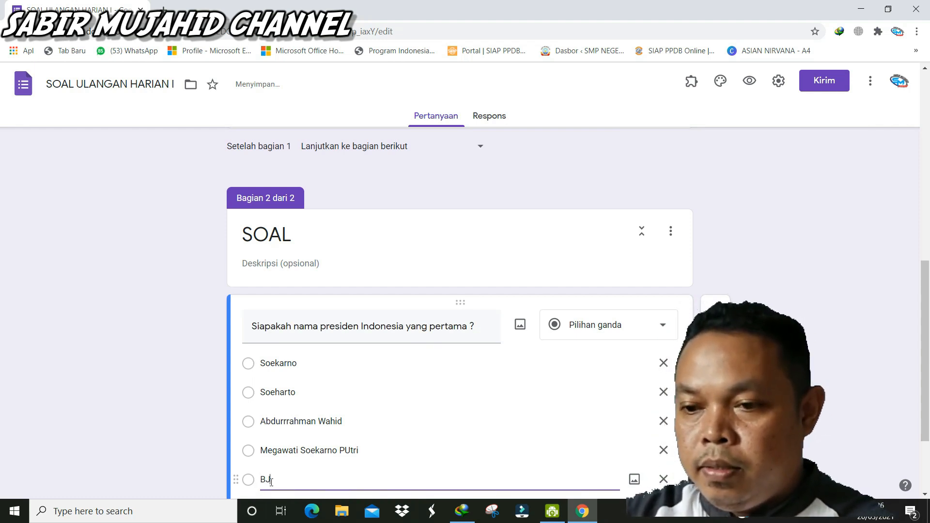
pyautogui.write('. Hab')
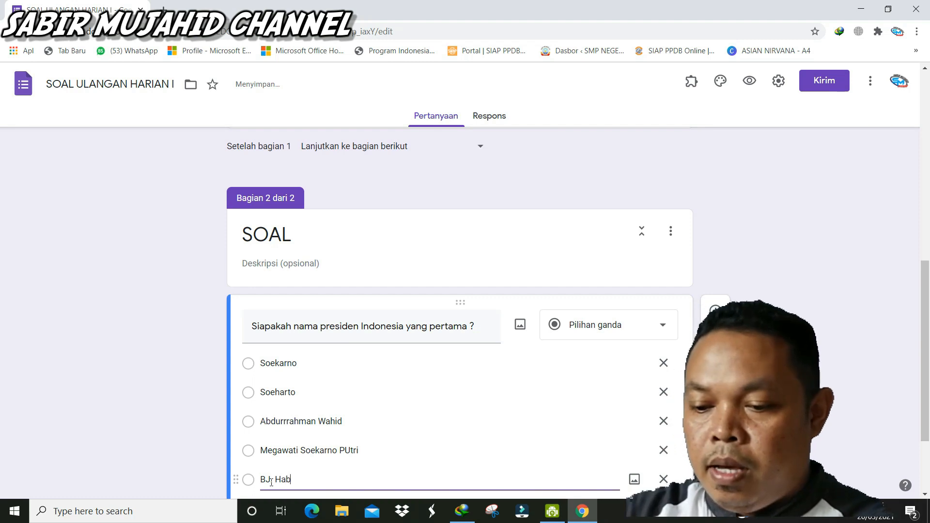
pyautogui.write('ibie')
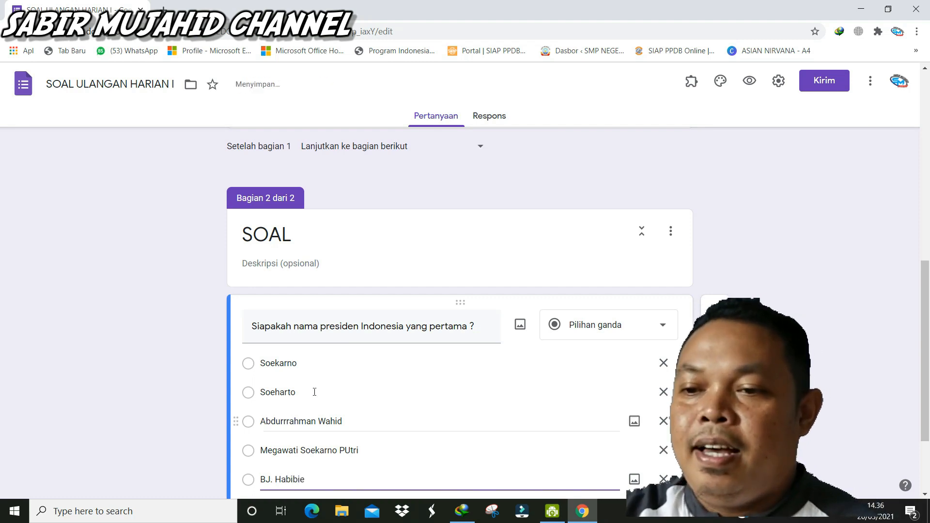
# - Add a second multiple-choice question to the SOAL section, titled "Dimanakah Ibu Kota Republik Indonesia"
pyautogui.scroll(-3, 453, 287)
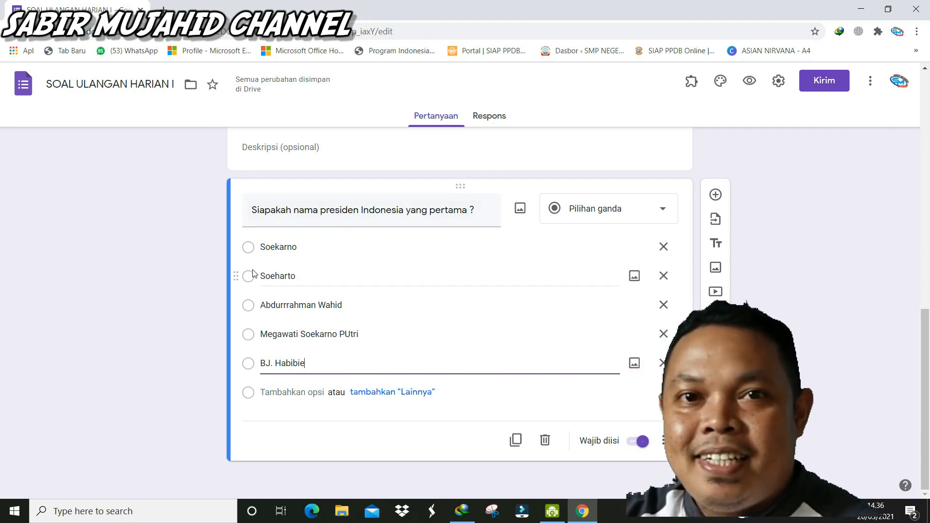
pyautogui.click(716, 194)
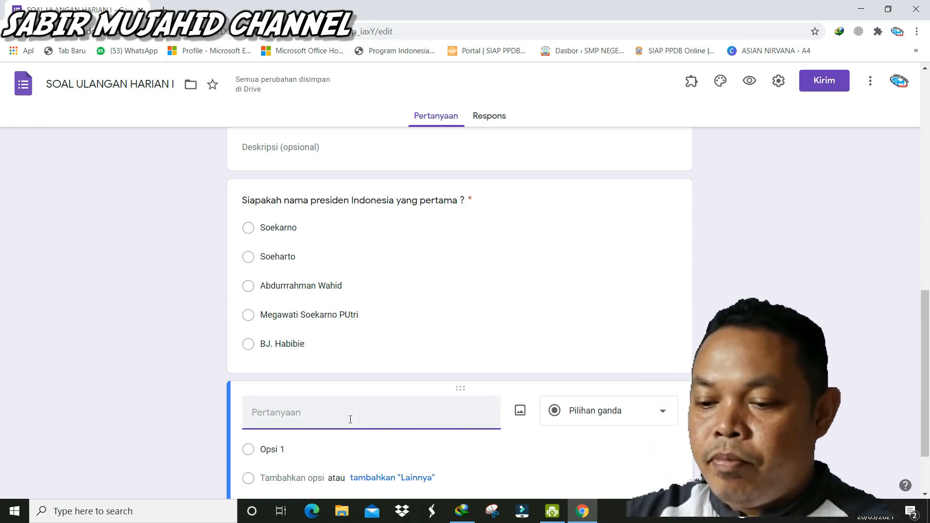
pyautogui.write('Dimanaka')
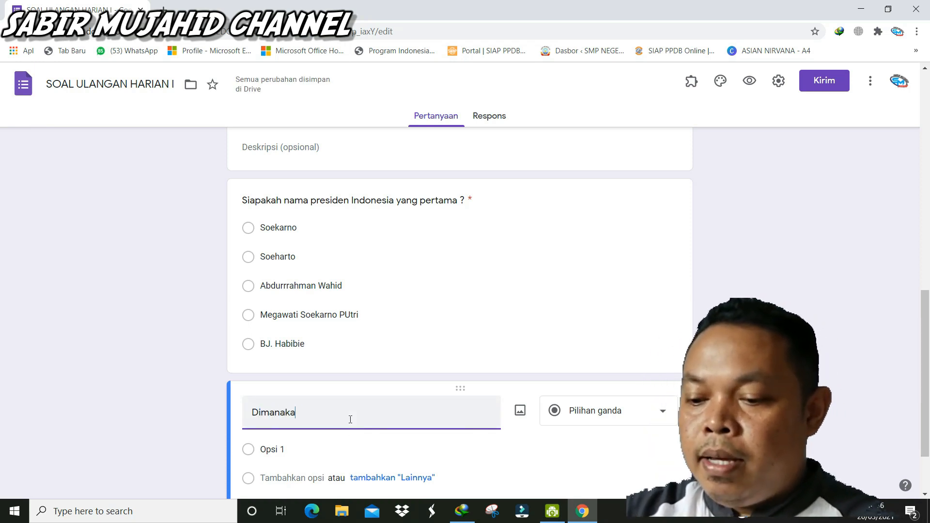
pyautogui.write('h Ibu Kota')
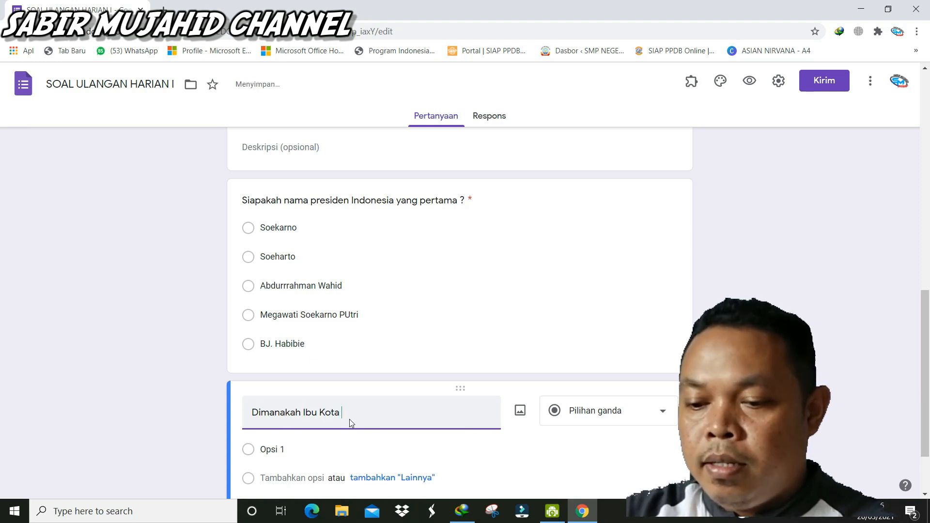
pyautogui.write(' Republik Indonesia')
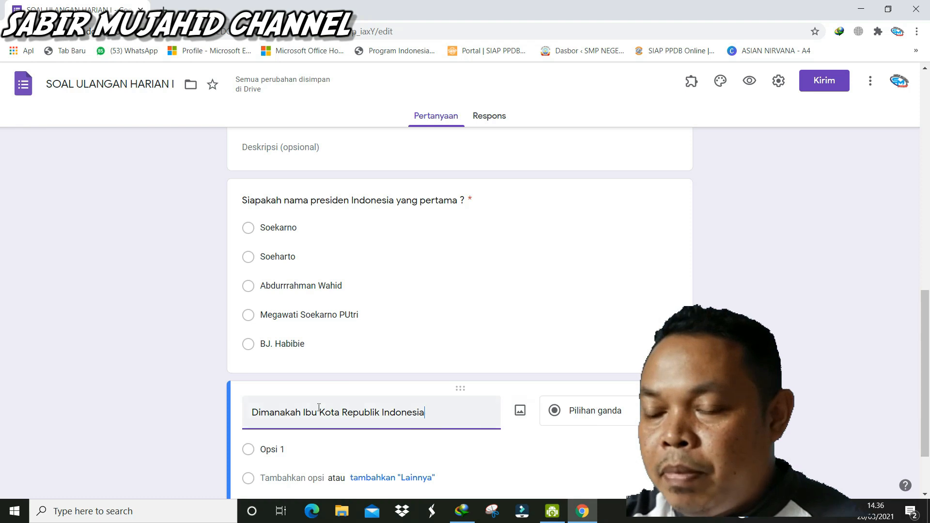
# - Fill in the first three answer options of the capital-city question: "Jakarta", "Yogyakarta" and "Makassar"
pyautogui.click(308, 456)
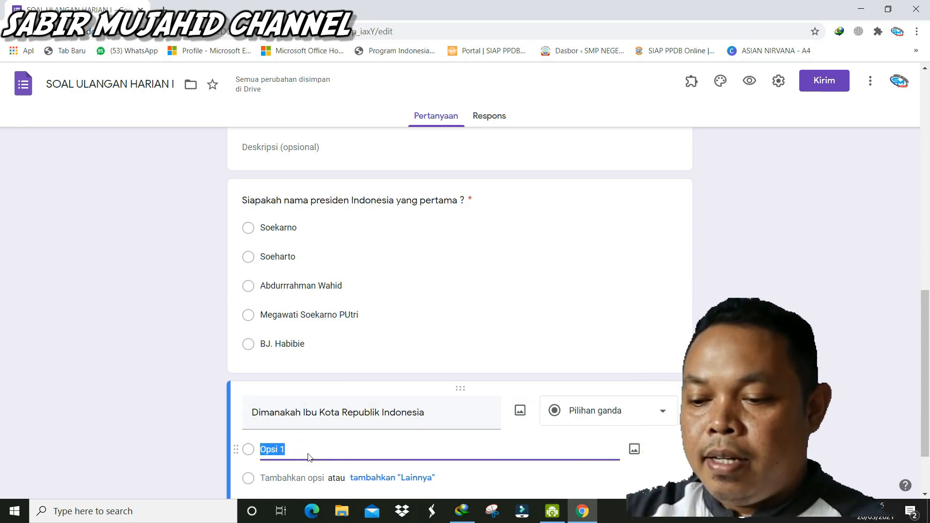
pyautogui.write('Jakarta')
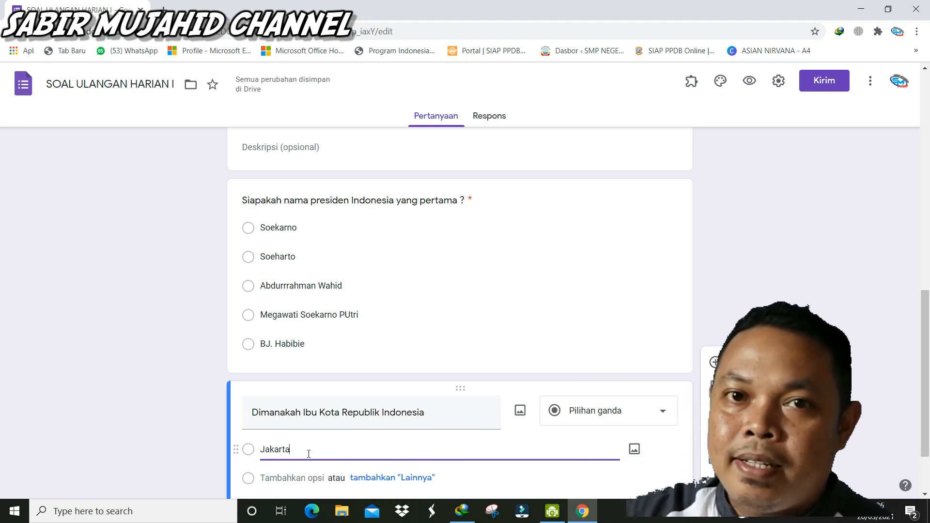
pyautogui.press('Return')
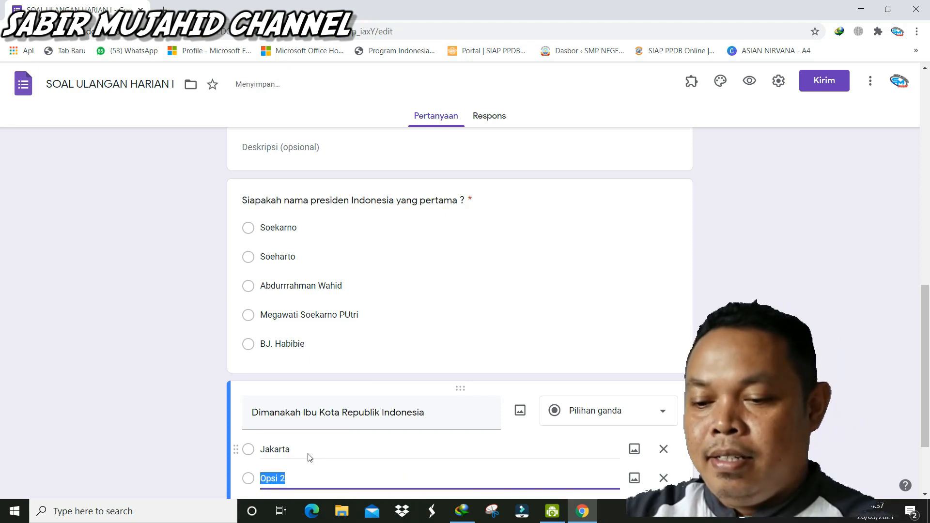
pyautogui.write('Yogyakarta')
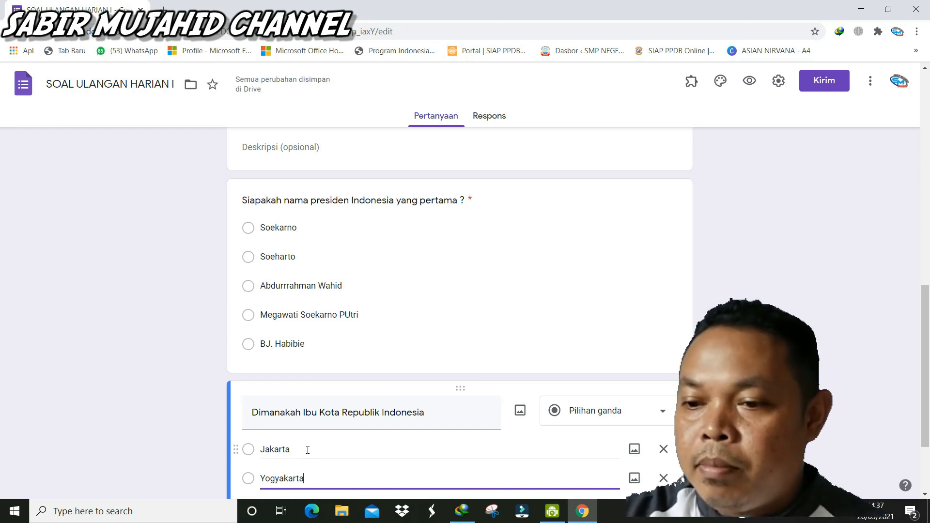
pyautogui.scroll(-2, 308, 451)
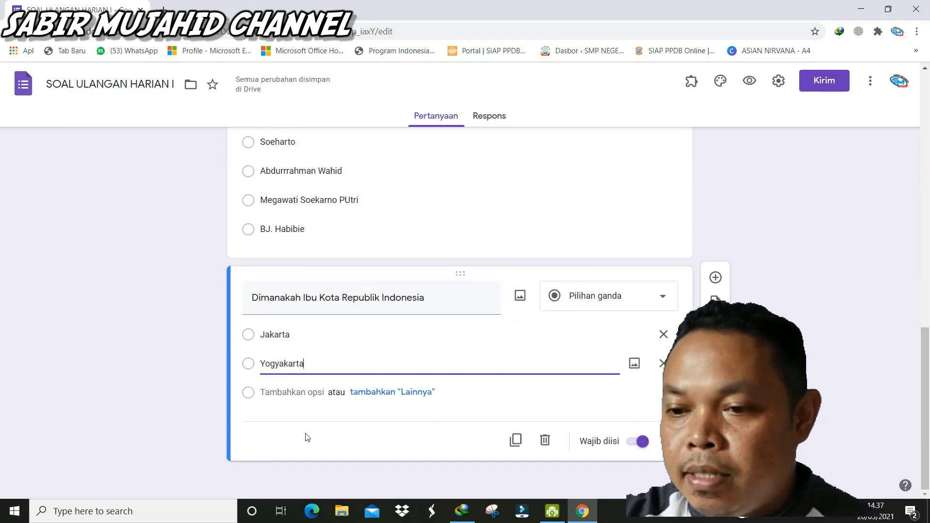
pyautogui.click(274, 396)
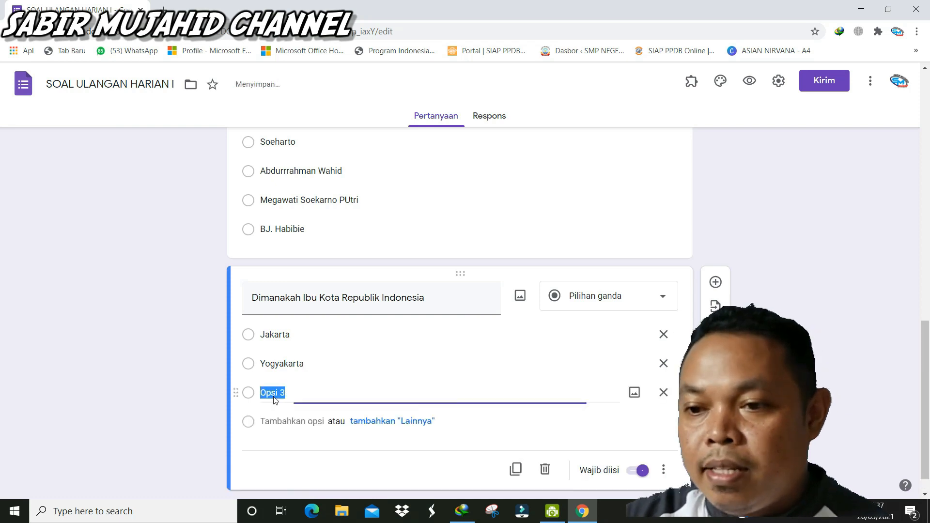
pyautogui.write('Makassar')
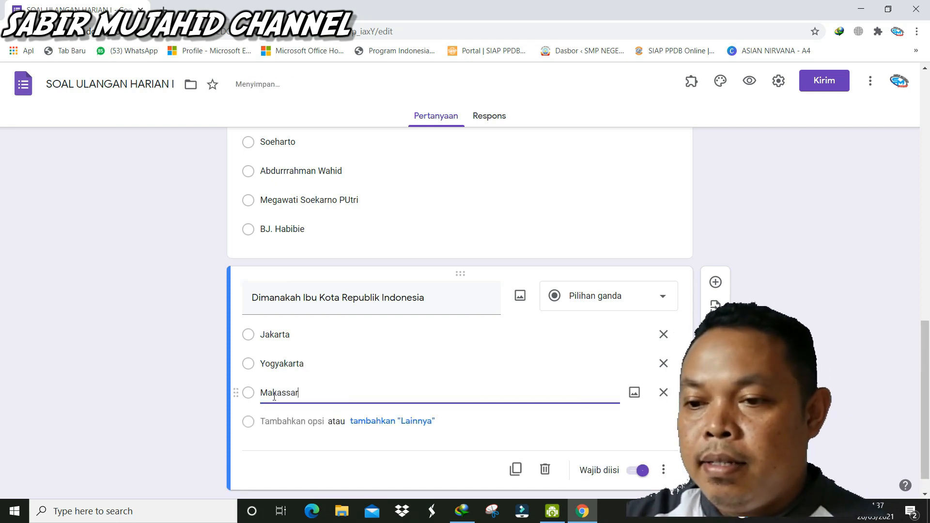
# - Add "Medan" and "Surabaya" as the fourth and fifth answer options of the capital-city question
pyautogui.press('Return')
pyautogui.write('Medan')
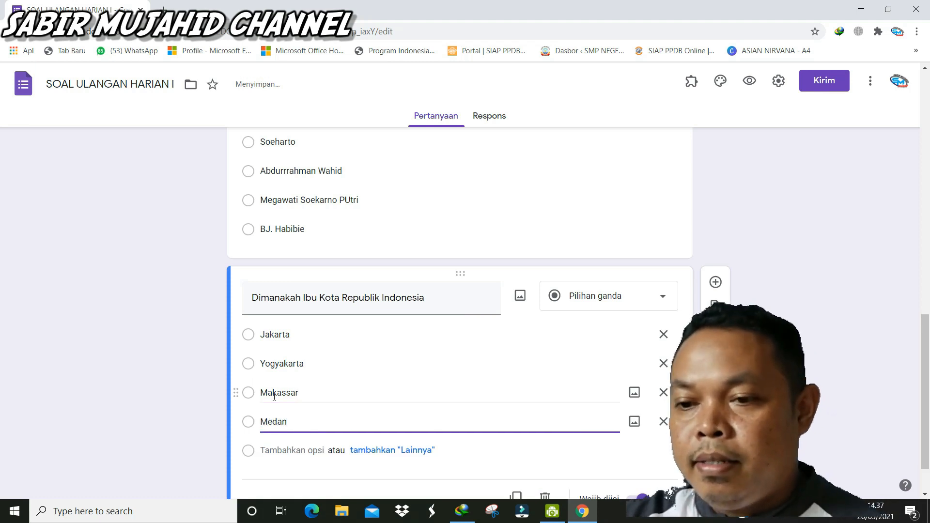
pyautogui.press('Return')
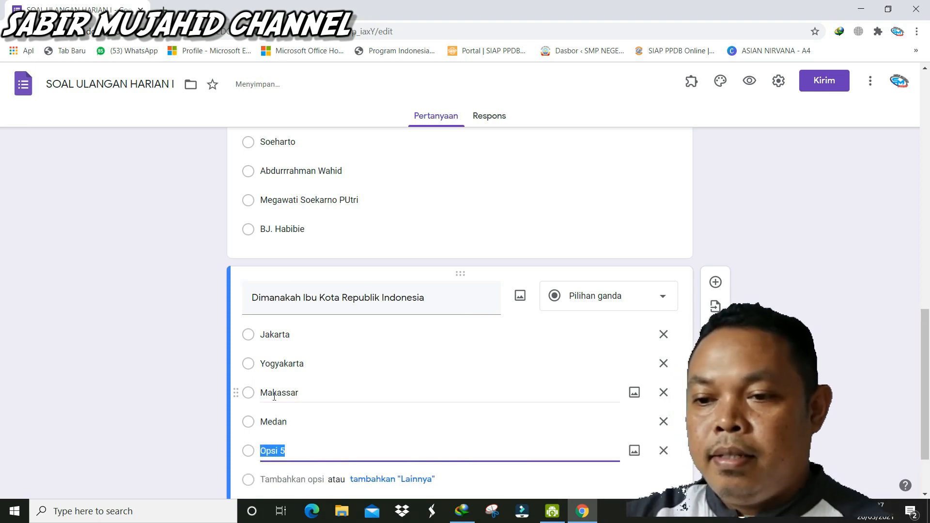
pyautogui.write('Surab')
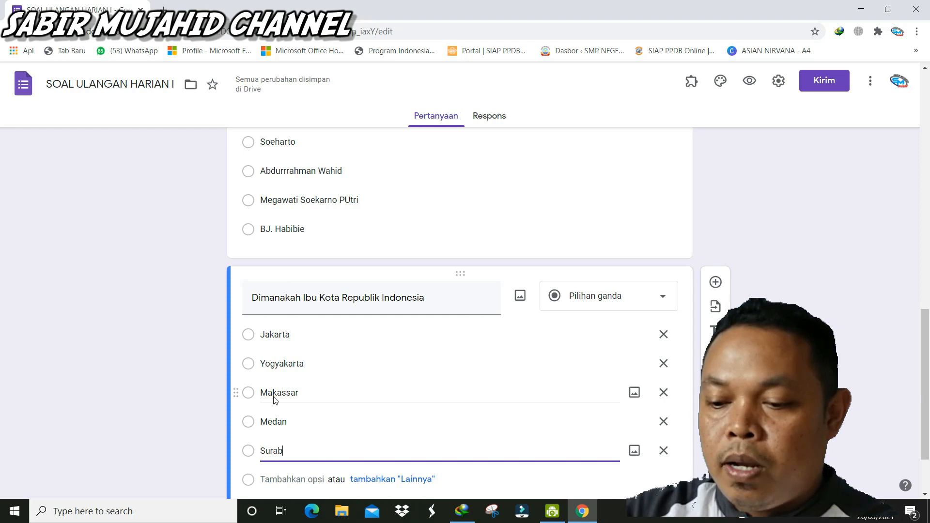
pyautogui.write('aya')
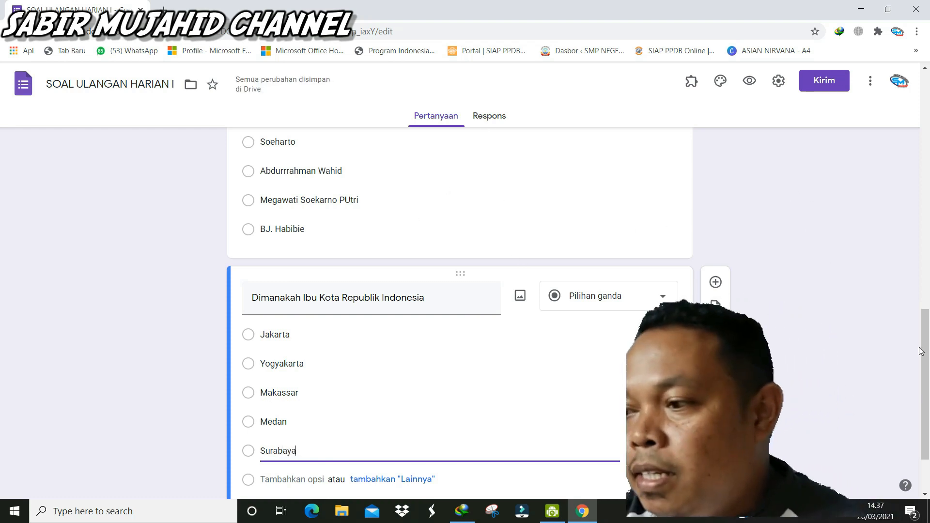
pyautogui.scroll(-2, 927, 391)
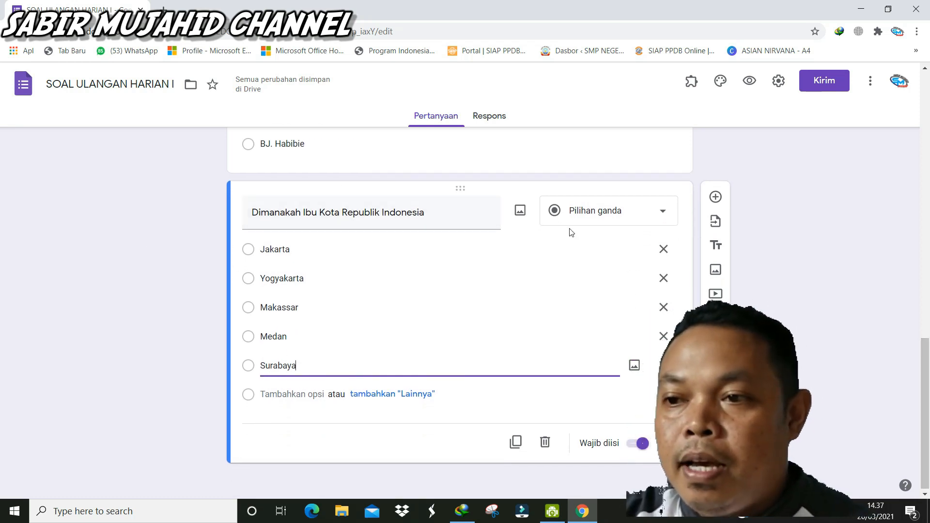
pyautogui.moveTo(925, 387); pyautogui.dragTo(926, 392)
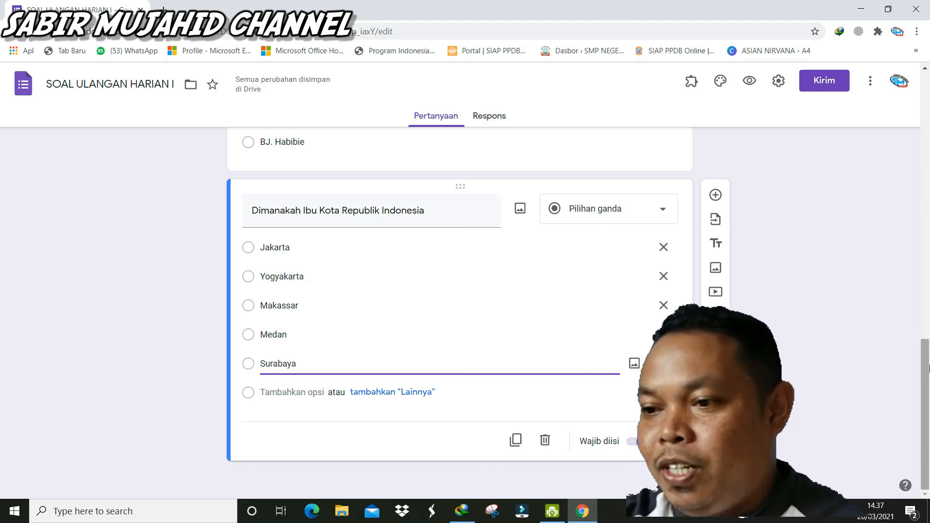
# - Review the president and capital-city questions in the SOAL section
pyautogui.scroll(1, 928, 346)
pyautogui.scroll(7, 928, 346)
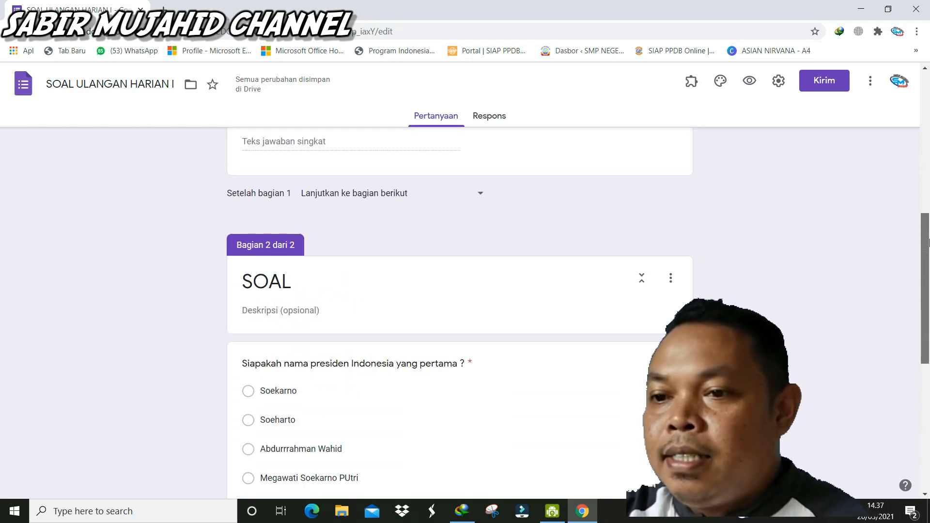
pyautogui.scroll(-6, 928, 345)
pyautogui.scroll(-2, 928, 345)
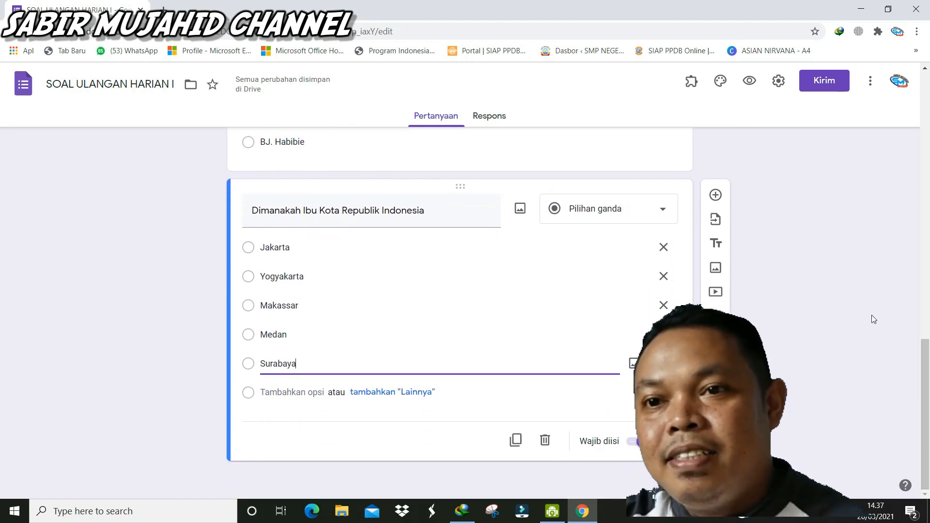
pyautogui.scroll(1, 923, 385)
pyautogui.moveTo(923, 385); pyautogui.dragTo(928, 328)
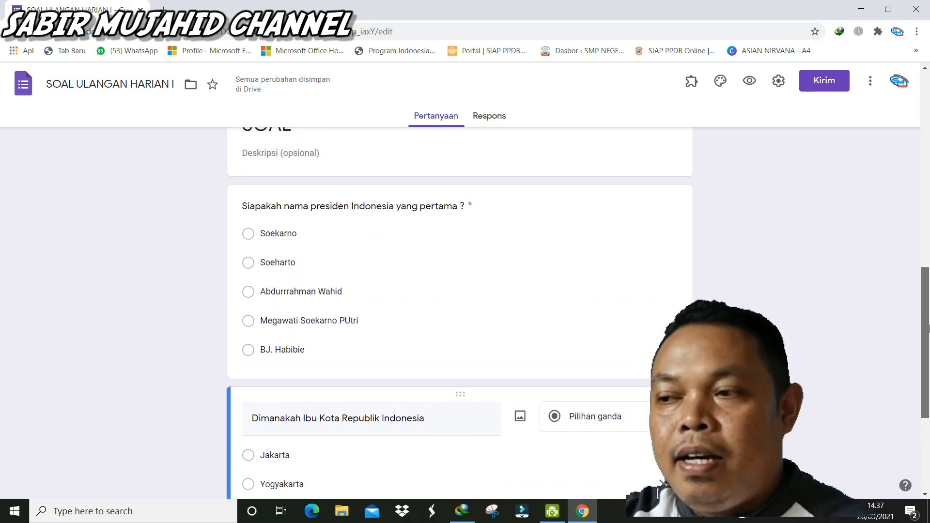
pyautogui.moveTo(928, 328); pyautogui.dragTo(928, 349)
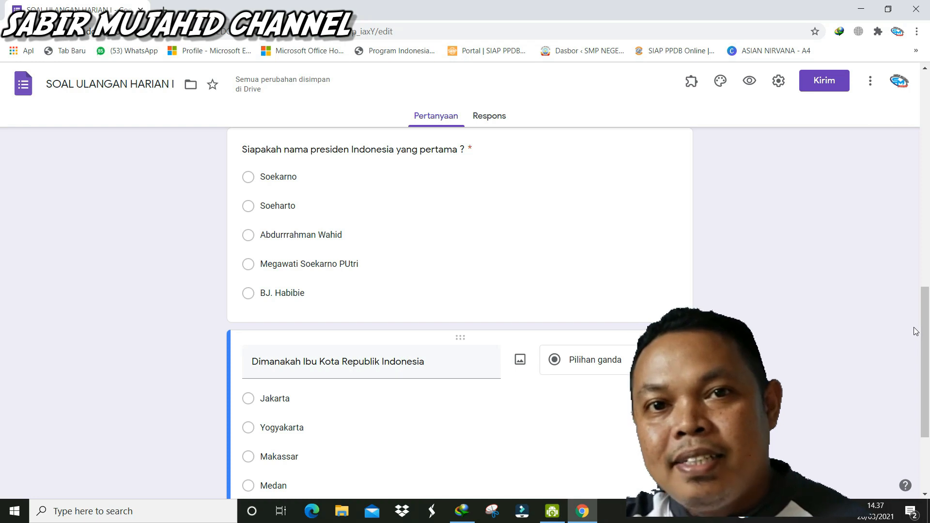
# - Open the form's settings
pyautogui.click(870, 83)
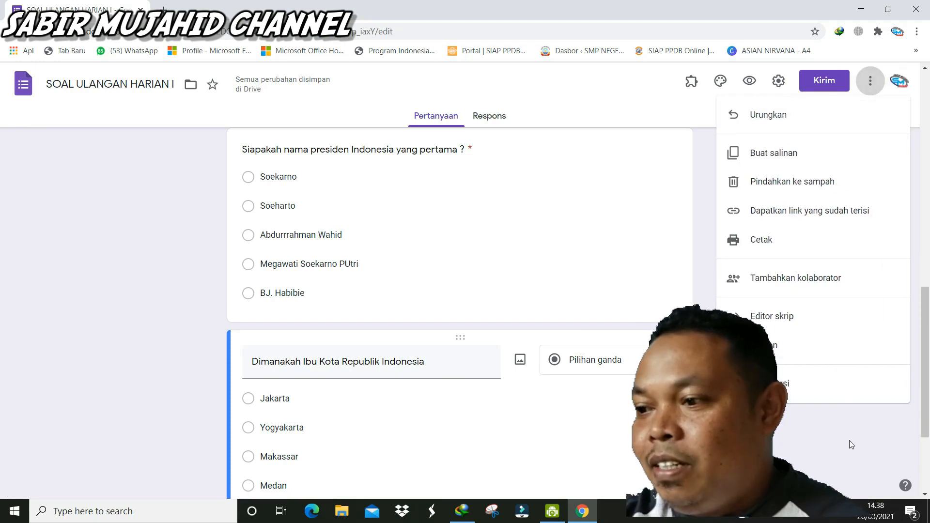
pyautogui.click(850, 440)
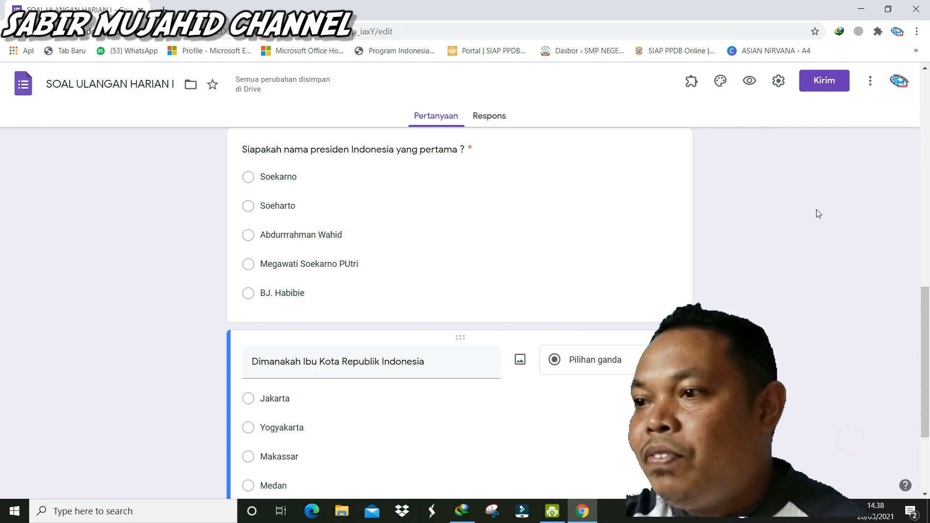
pyautogui.click(780, 83)
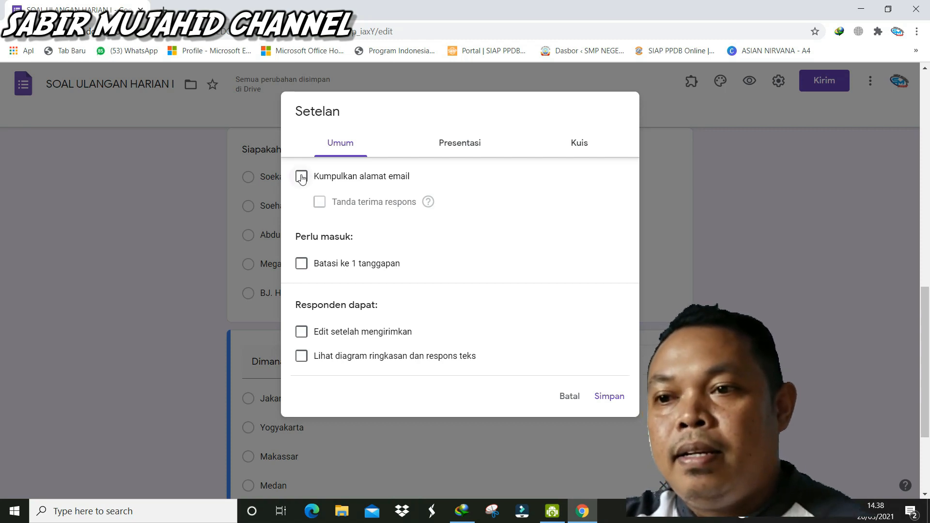
# - Try the general options "Batasi ke 1 tanggapan" and "Edit setelah mengirimkan", switching each on and off again
pyautogui.click(300, 264)
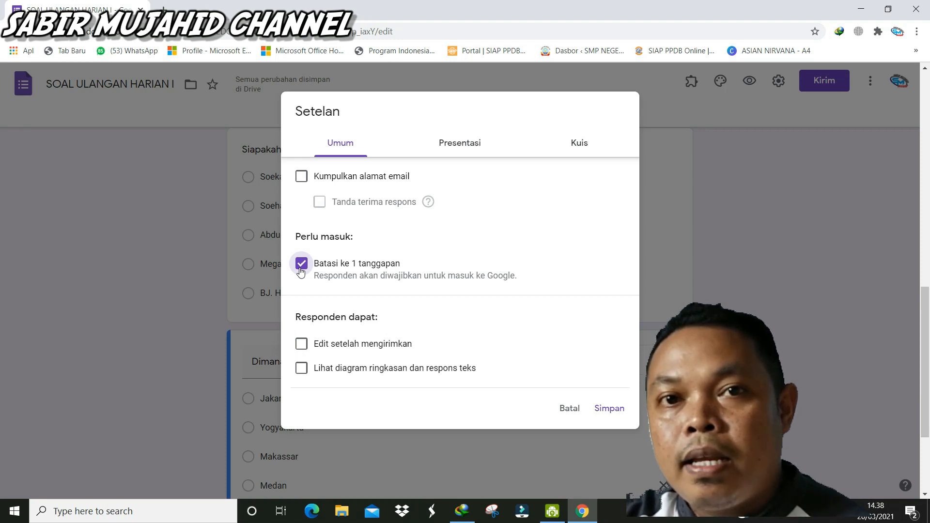
pyautogui.click(301, 264)
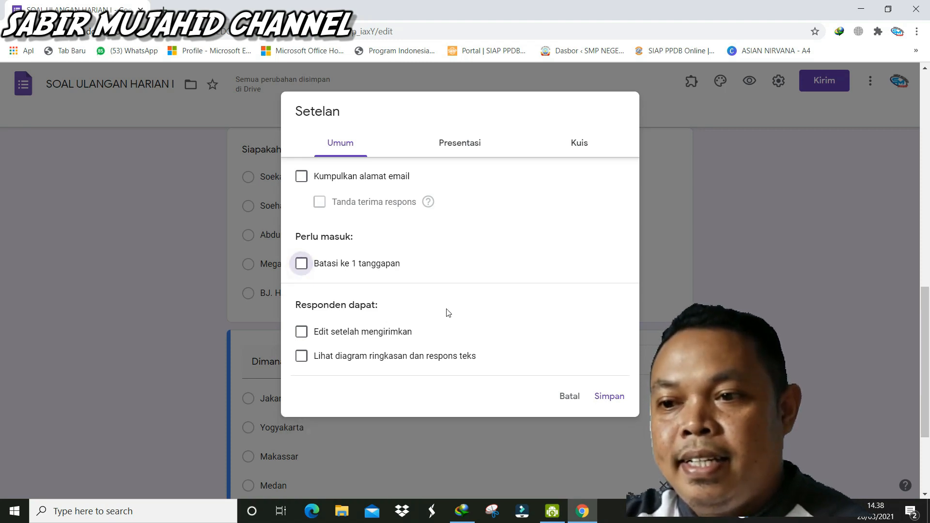
pyautogui.scroll(-3, 454, 313)
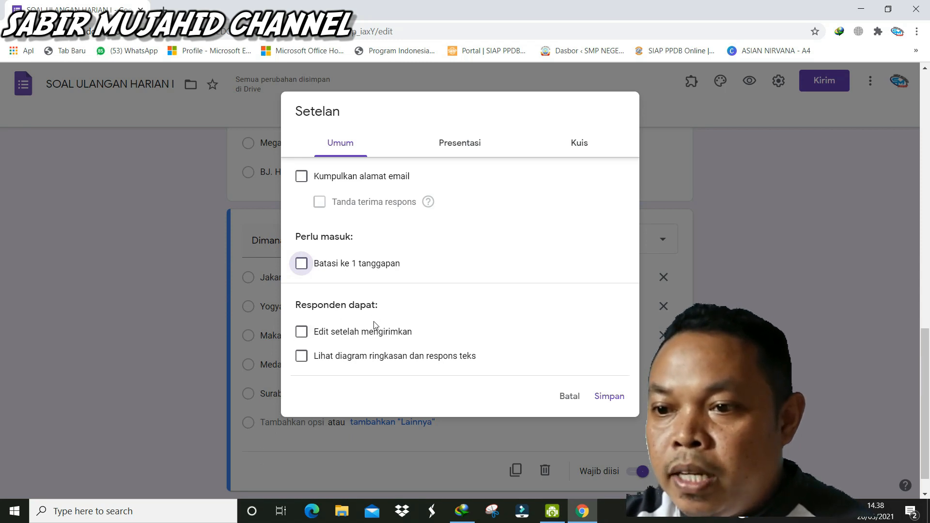
pyautogui.click(301, 333)
pyautogui.click(299, 334)
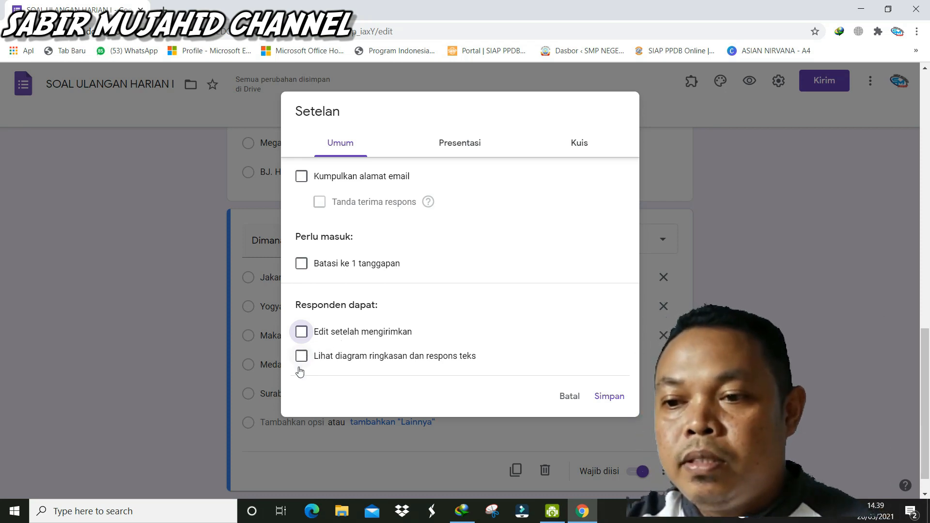
# - In the presentation settings, enable "Acak urutan pertanyaan" and disable "Tampilkan link untuk menyerahkan tanggapan lain"
pyautogui.click(450, 149)
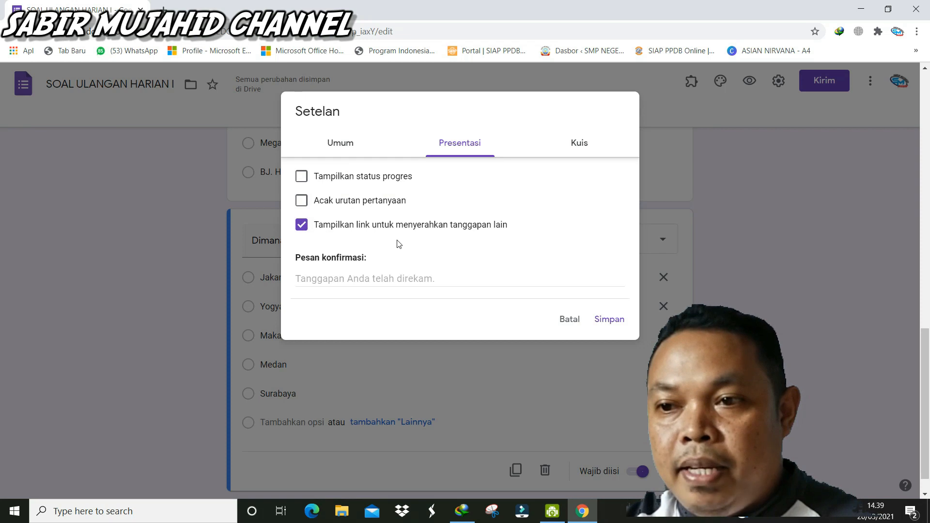
pyautogui.click(302, 176)
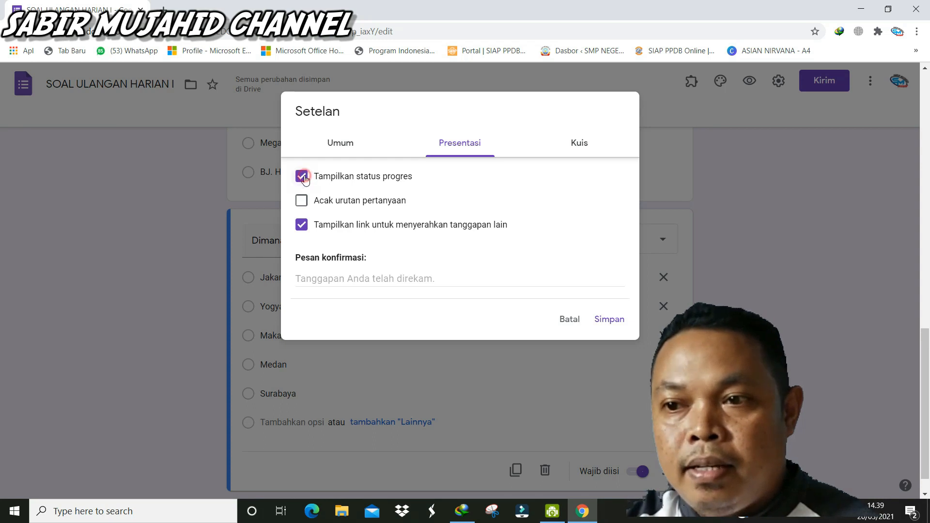
pyautogui.click(303, 177)
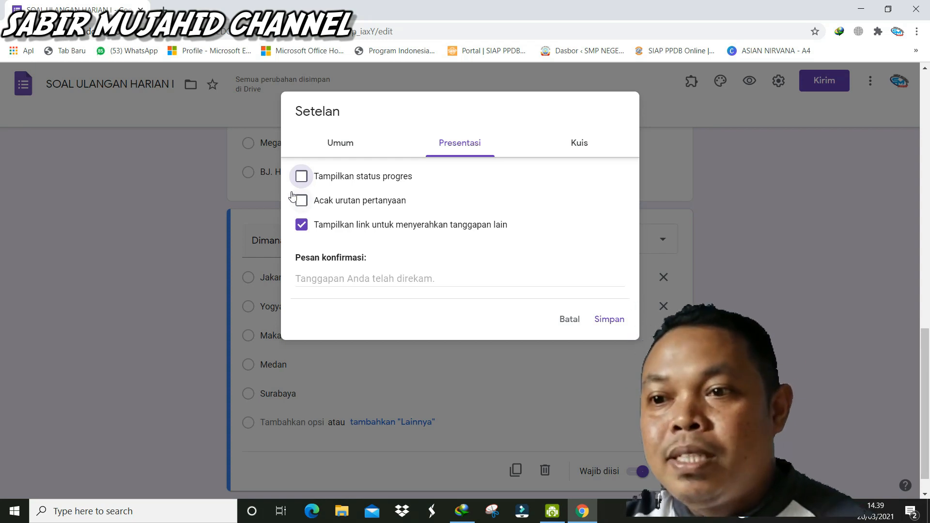
pyautogui.click(303, 202)
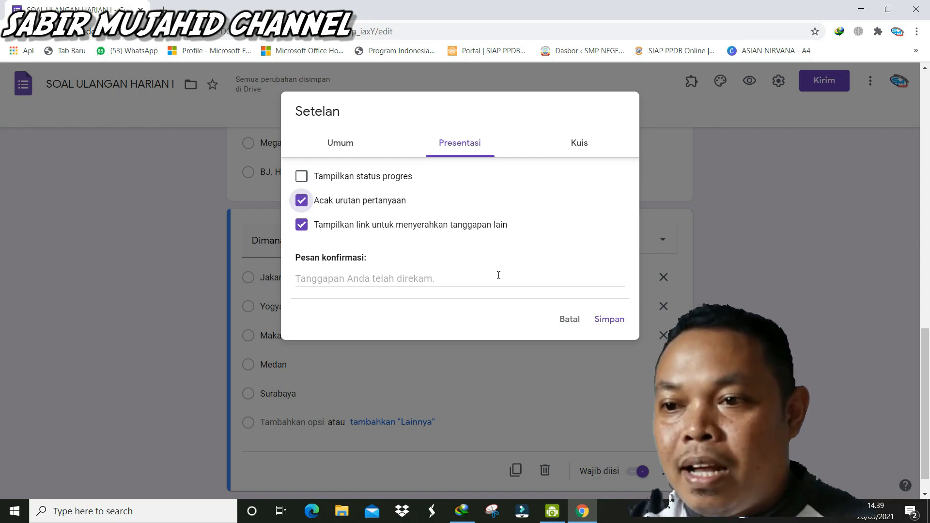
pyautogui.click(301, 226)
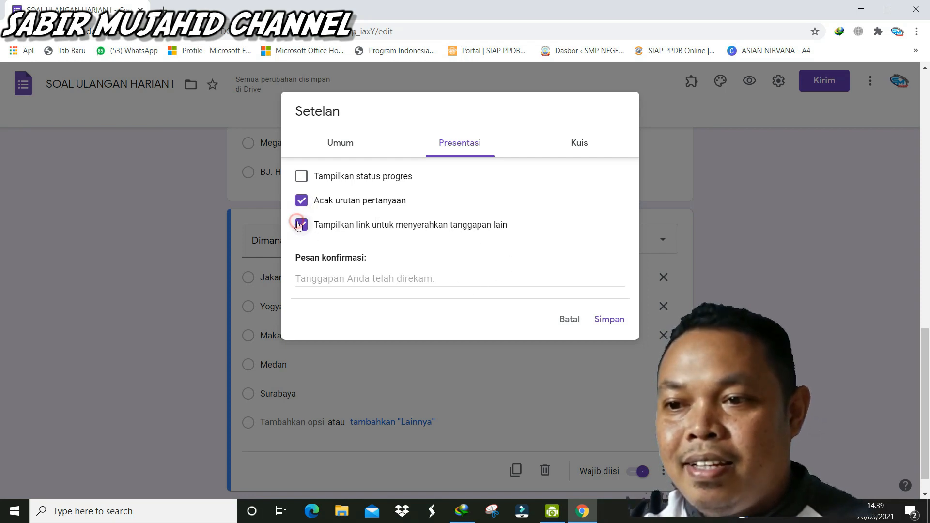
pyautogui.click(302, 226)
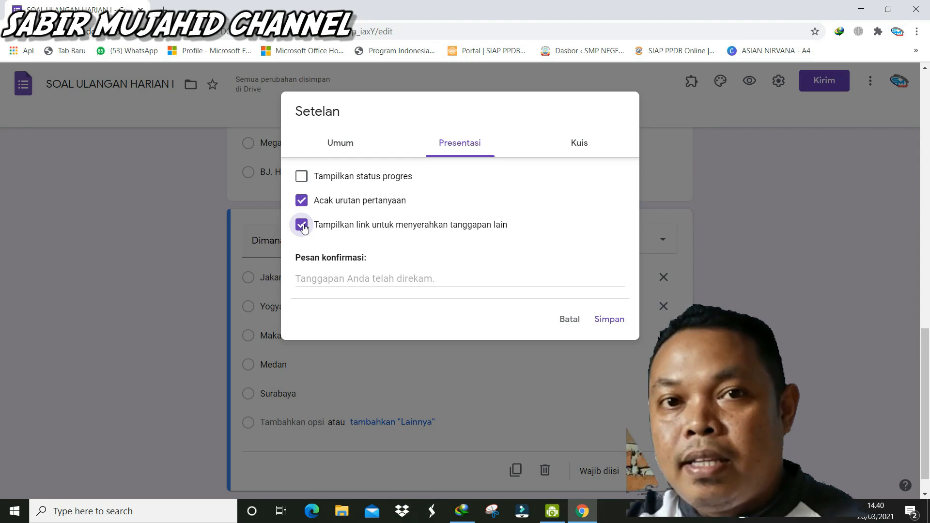
pyautogui.click(302, 226)
# - Set the confirmation message to "Terima kasih sudah mengikuti ulangan. Semoga tuntas"
pyautogui.click(447, 279)
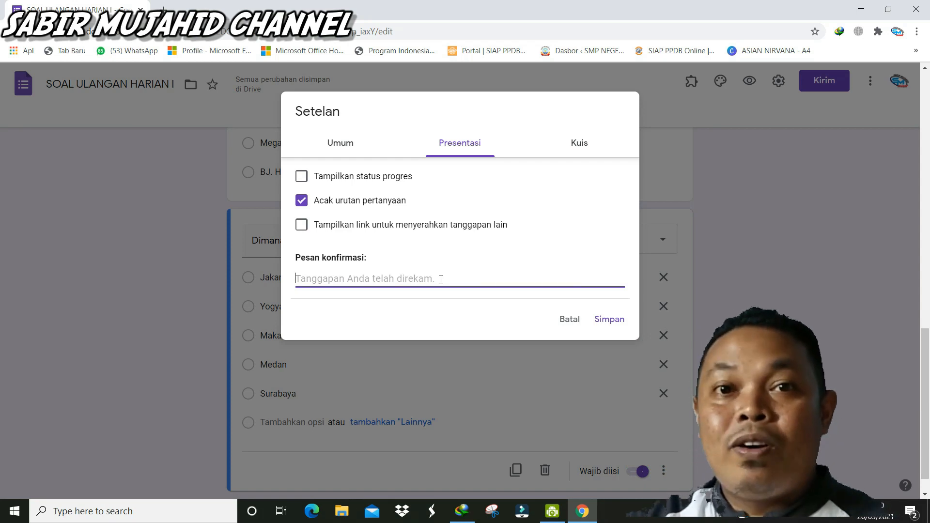
pyautogui.write('T')
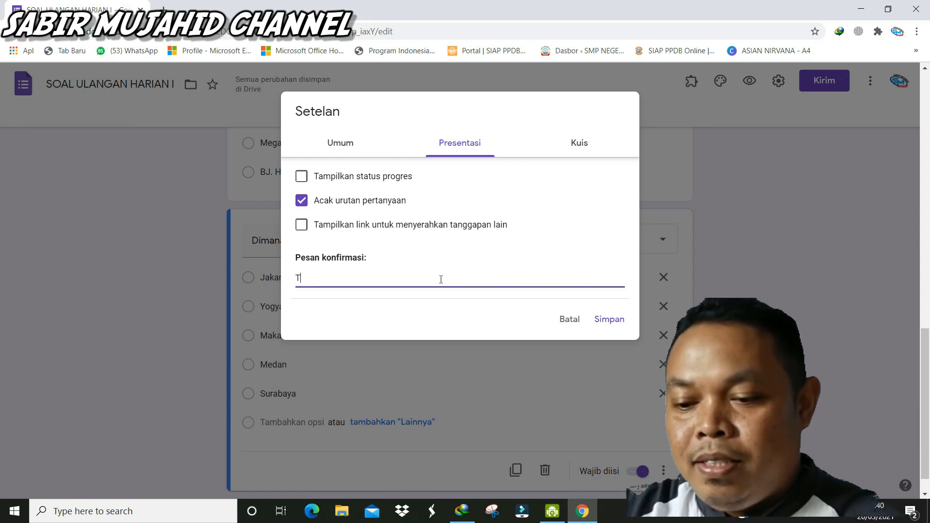
pyautogui.write('erima kasih ')
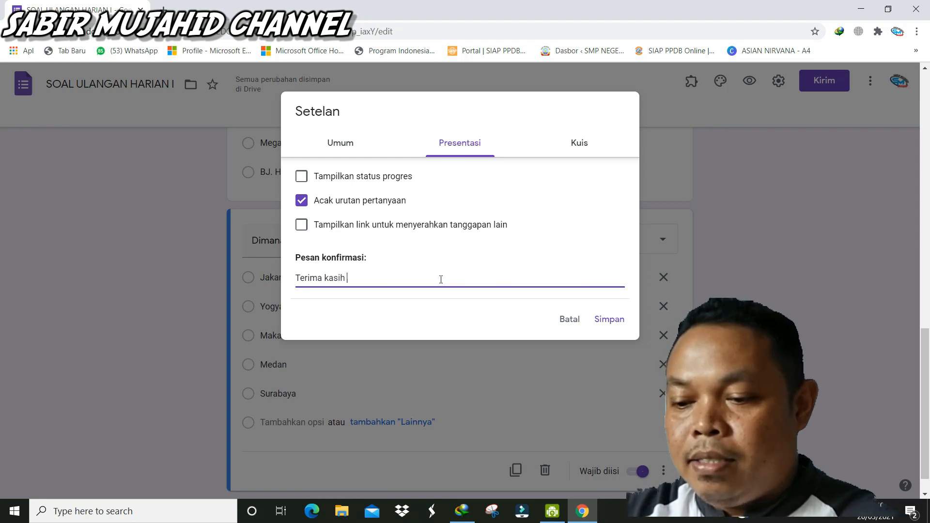
pyautogui.write('sudah mengi')
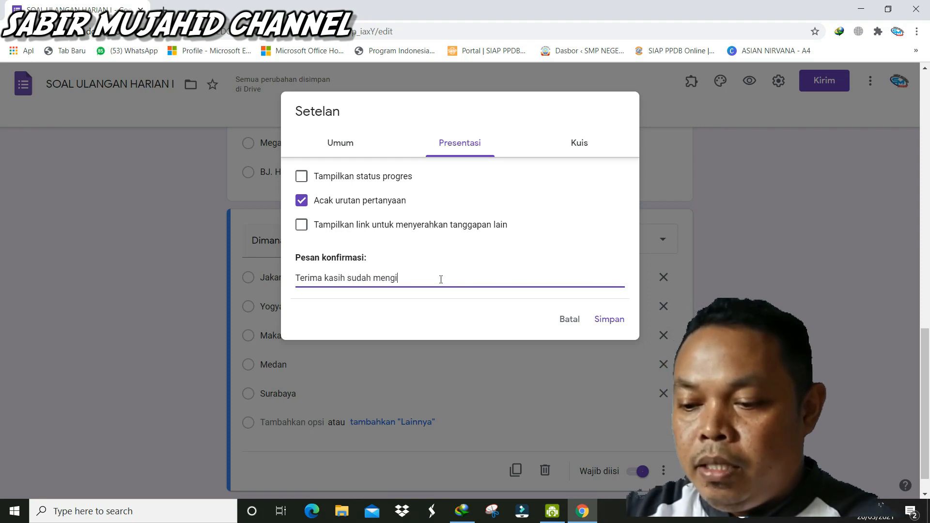
pyautogui.press('BackSpace')
pyautogui.write('ikut')
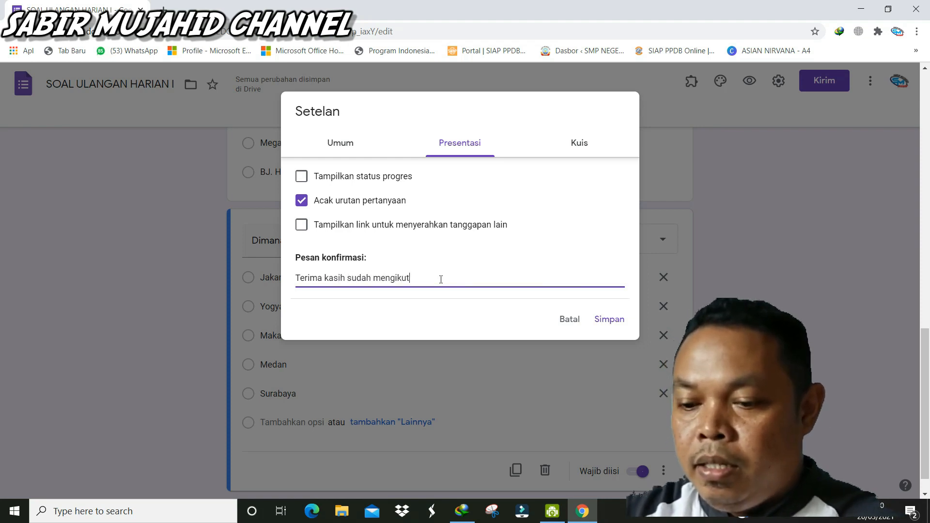
pyautogui.write('i ulangan')
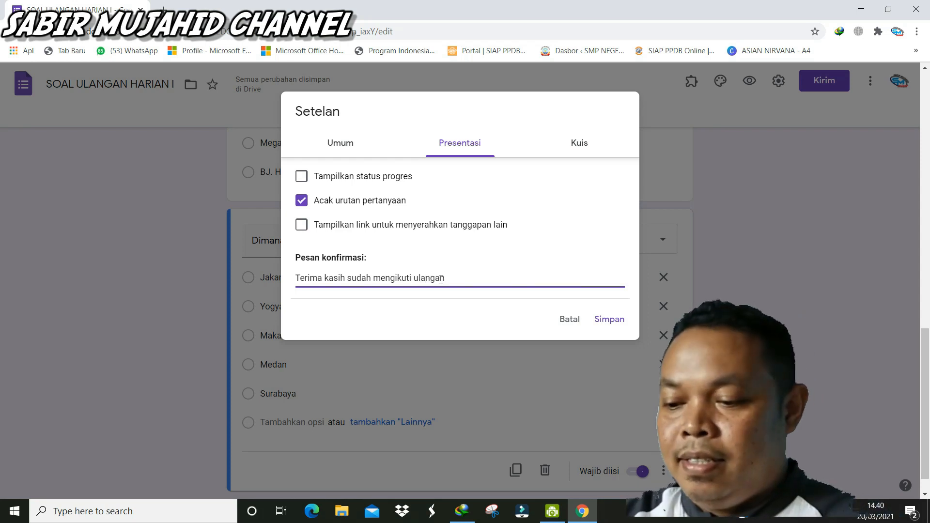
pyautogui.write('. Sem')
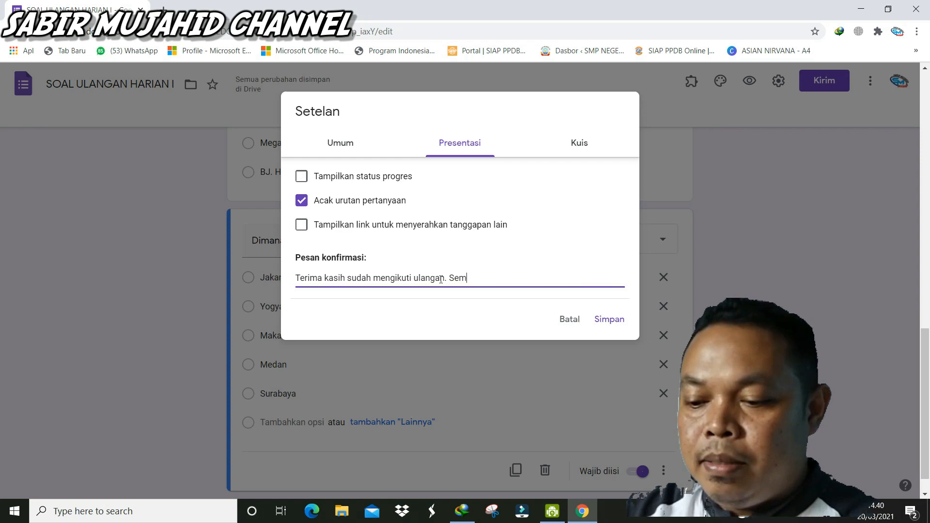
pyautogui.write('oga tuntas')
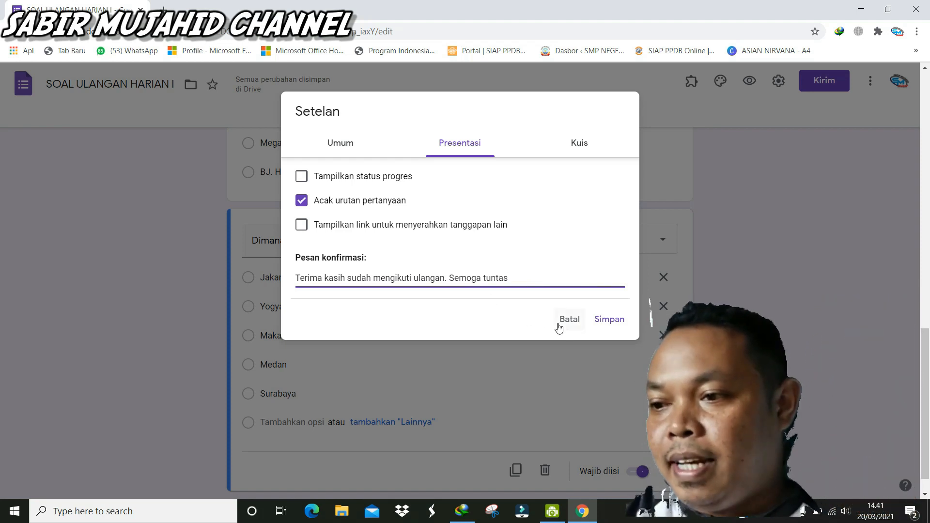
# - Make the form a quiz, hide "Pertanyaan tak terjawab" and "Jawaban yang benar" from respondents, and save the settings
pyautogui.click(579, 143)
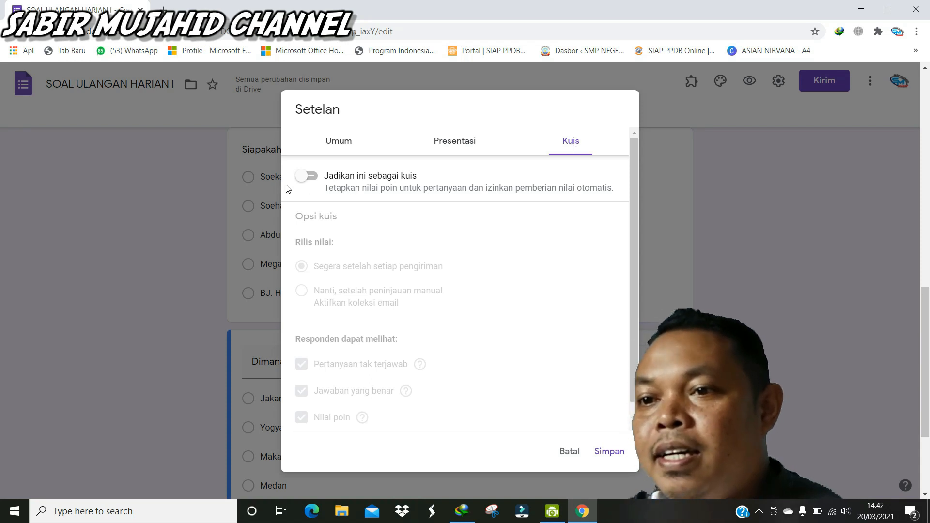
pyautogui.click(313, 178)
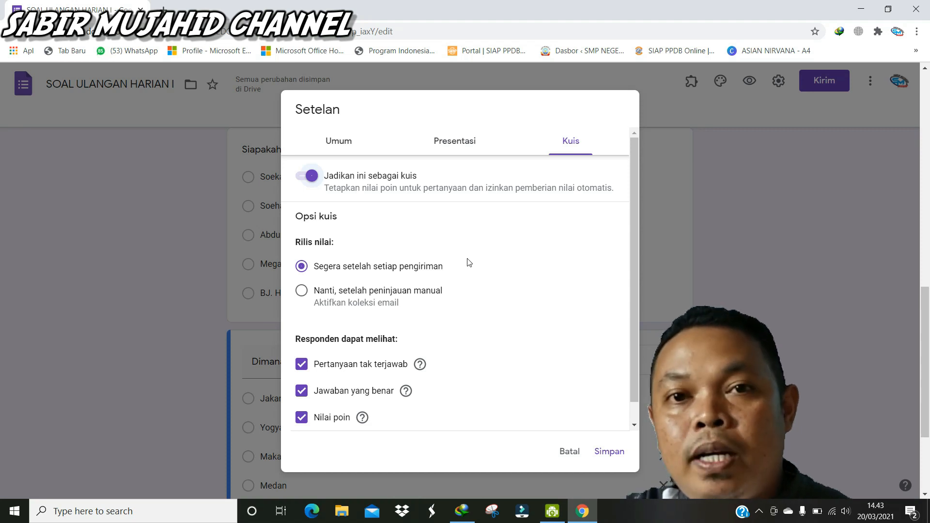
pyautogui.click(301, 367)
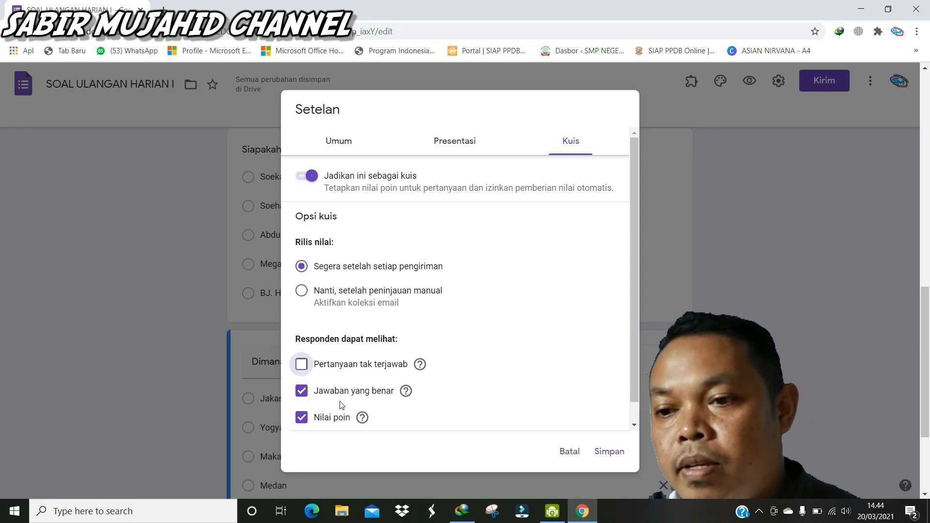
pyautogui.click(304, 395)
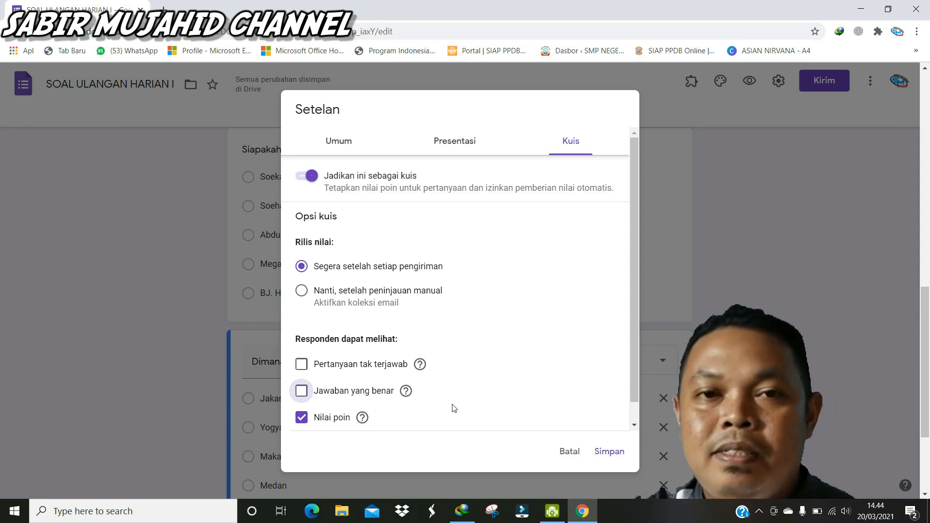
pyautogui.click(610, 451)
# - Set the point value of the NAMA question to 0 in its answer key
pyautogui.scroll(4, 517, 340)
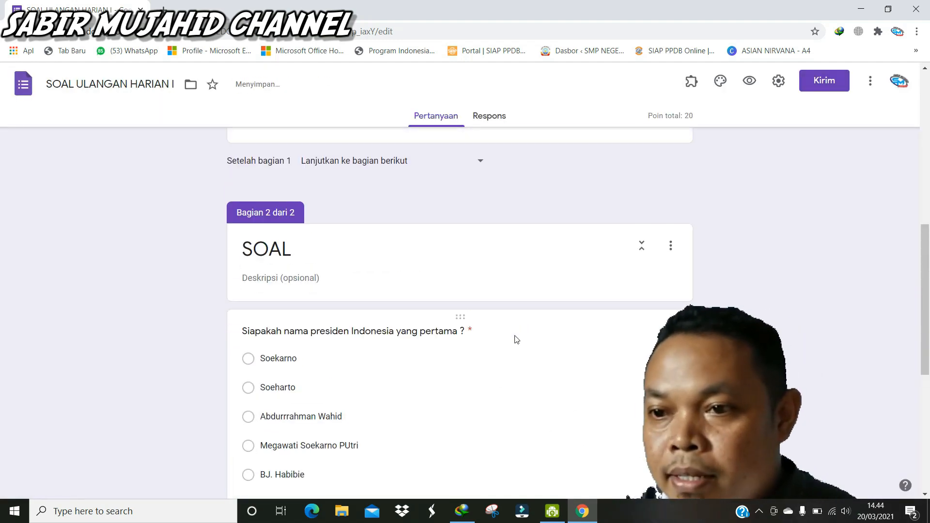
pyautogui.scroll(9, 516, 340)
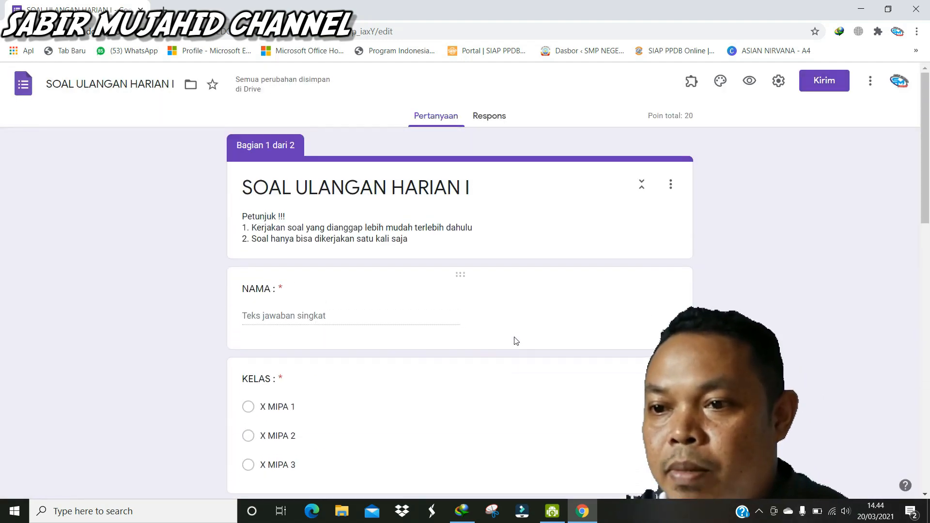
pyautogui.scroll(-1, 516, 341)
pyautogui.click(429, 249)
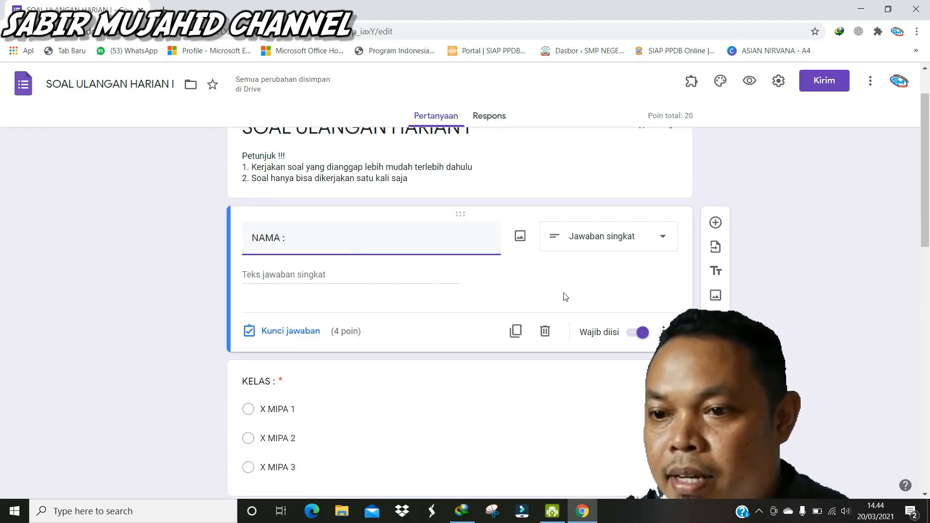
pyautogui.click(302, 334)
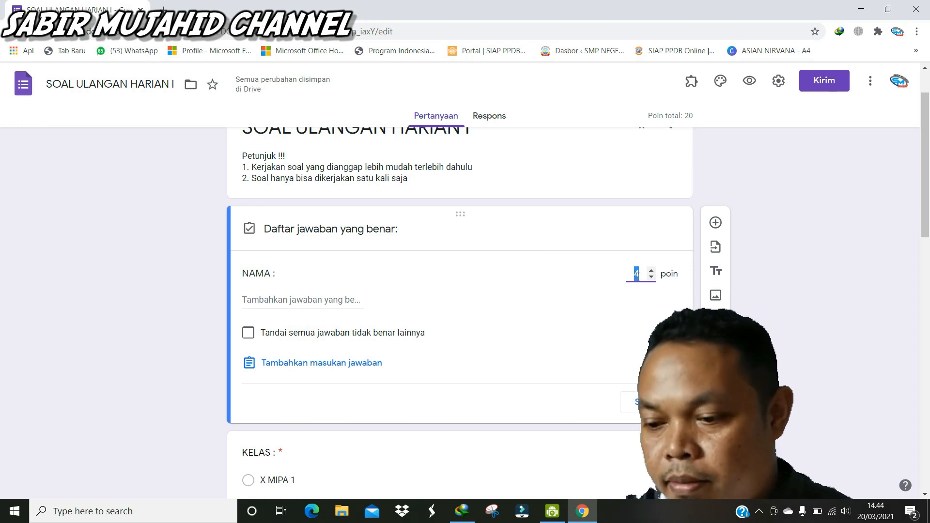
pyautogui.scroll(-4, 465, 374)
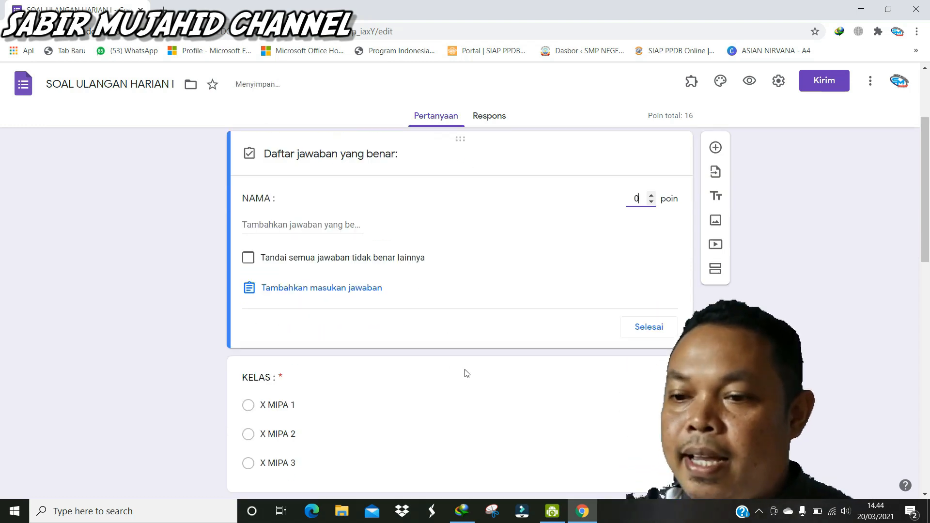
# - Set the point values of the KELAS and NIS questions to 0 in their answer keys
pyautogui.click(499, 327)
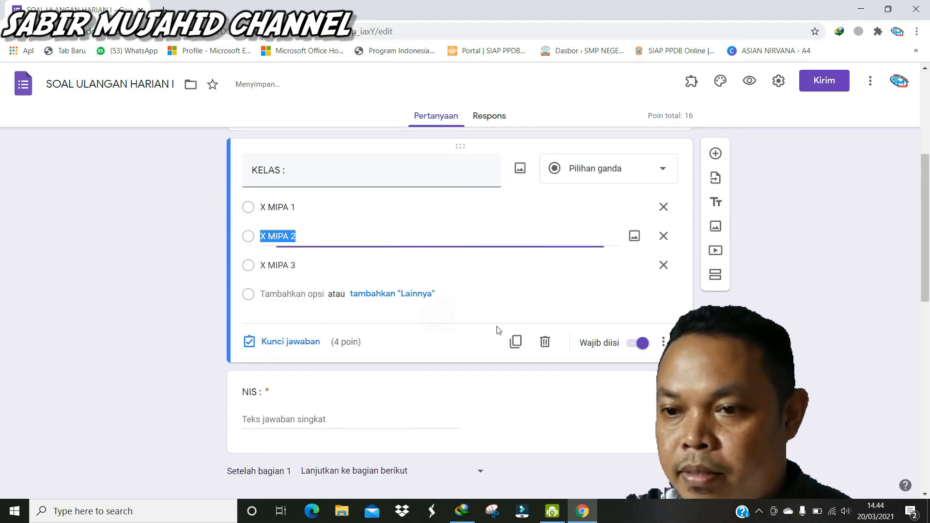
pyautogui.click(315, 342)
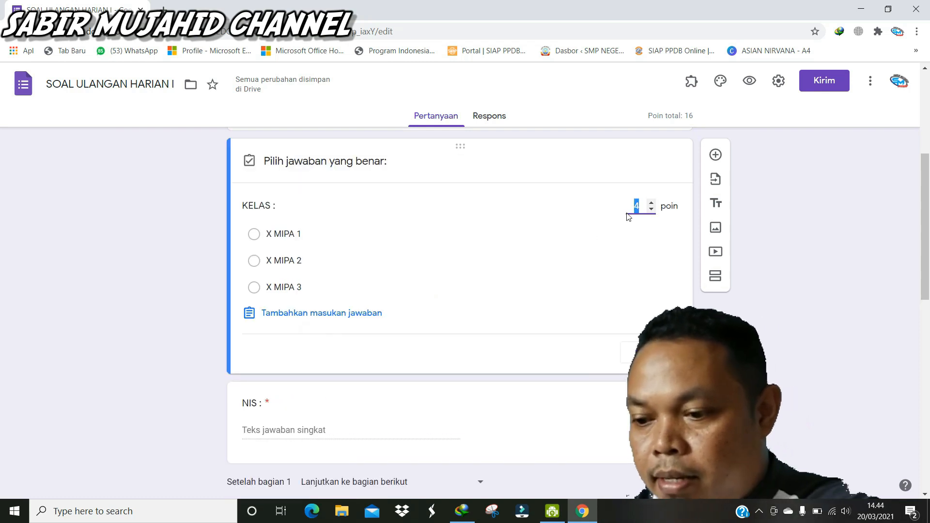
pyautogui.scroll(-3, 484, 300)
pyautogui.click(385, 271)
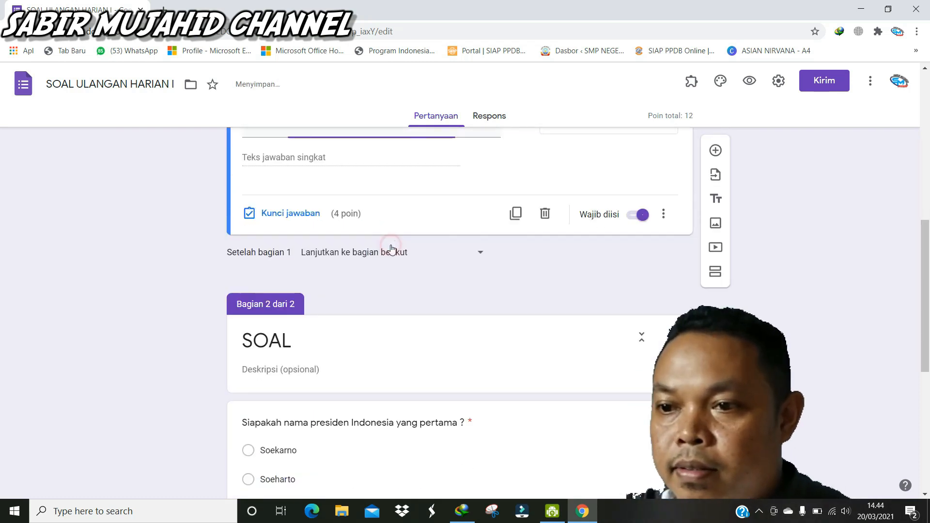
pyautogui.click(285, 218)
pyautogui.write('0')
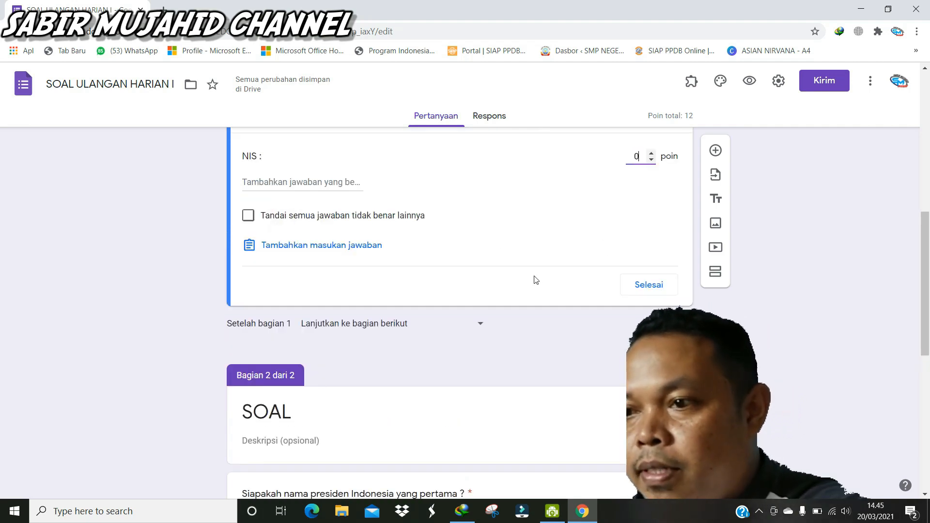
# - In the answer key of "Siapakah nama presiden Indonesia yang pertama ?", mark Soekarno as the correct answer and set the value to 50 points
pyautogui.scroll(-7, 620, 249)
pyautogui.click(435, 349)
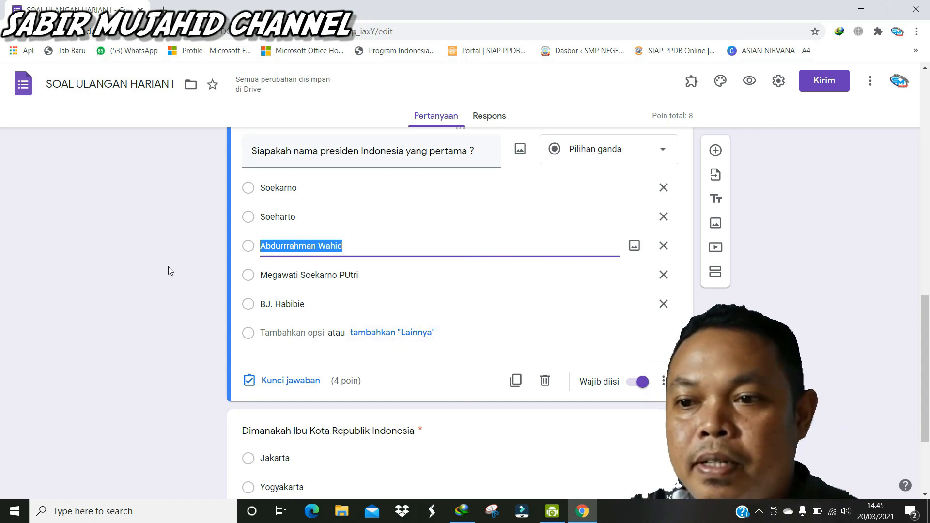
pyautogui.scroll(1, 178, 296)
pyautogui.click(178, 306)
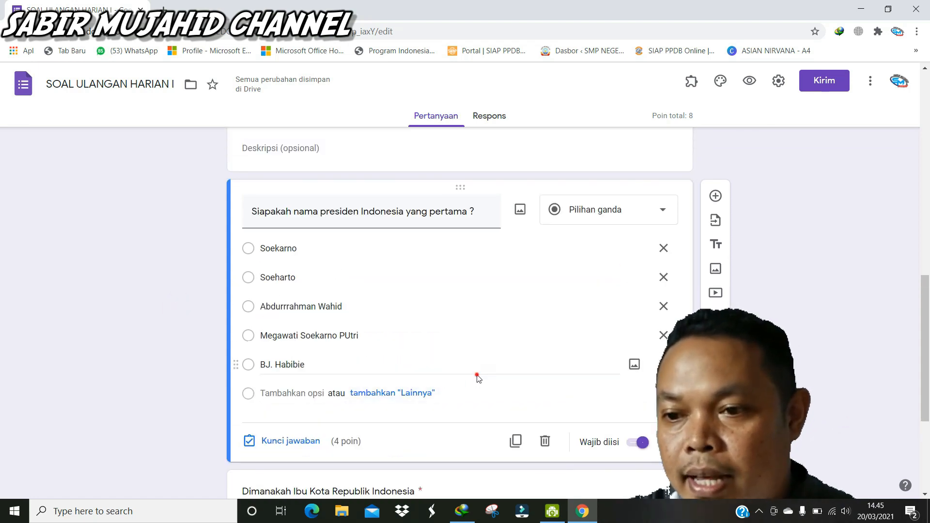
pyautogui.click(476, 374)
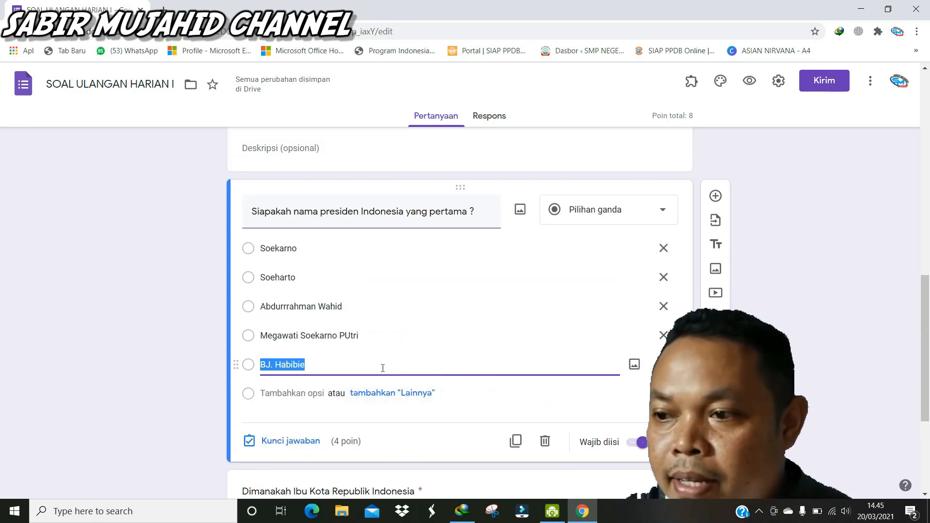
pyautogui.scroll(-1, 409, 358)
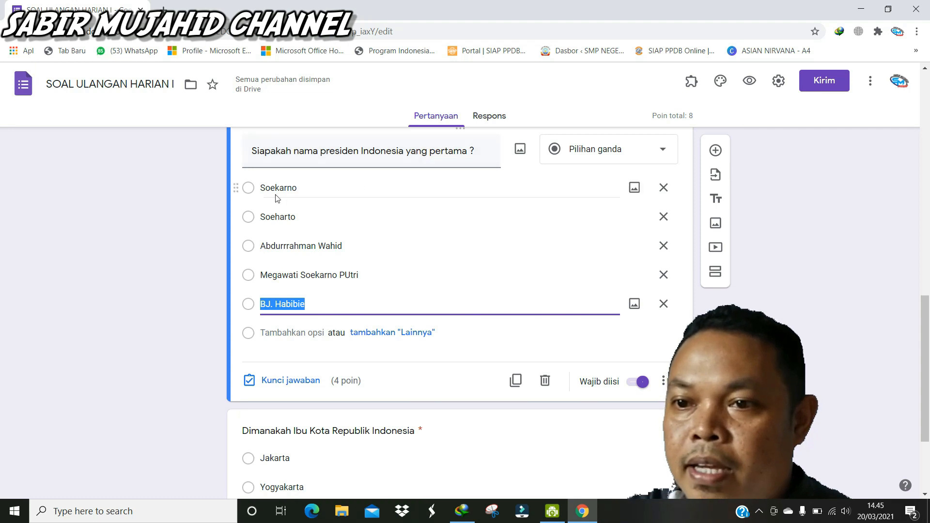
pyautogui.click(249, 192)
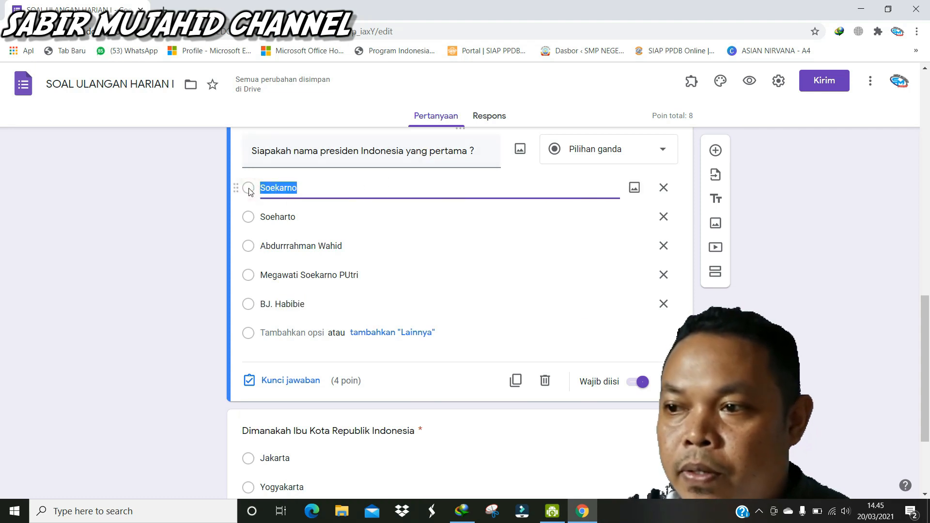
pyautogui.click(287, 379)
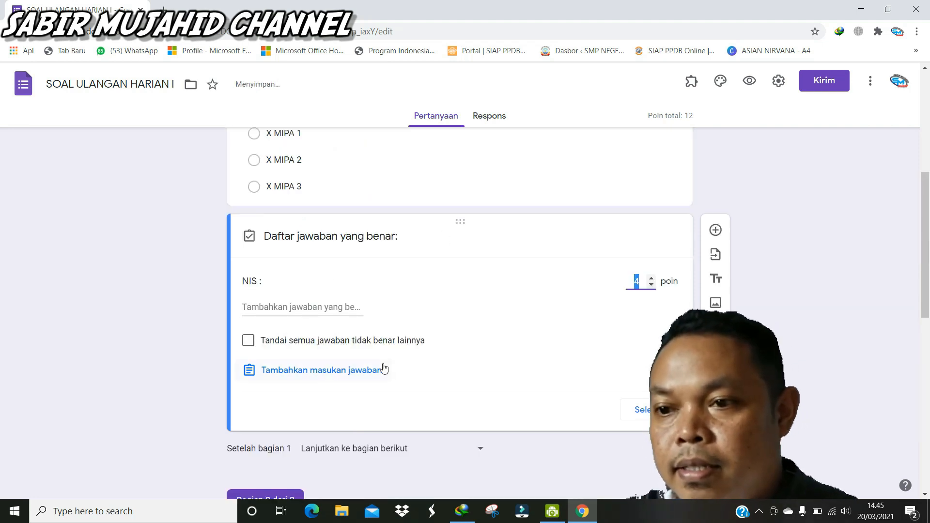
pyautogui.scroll(-8, 349, 380)
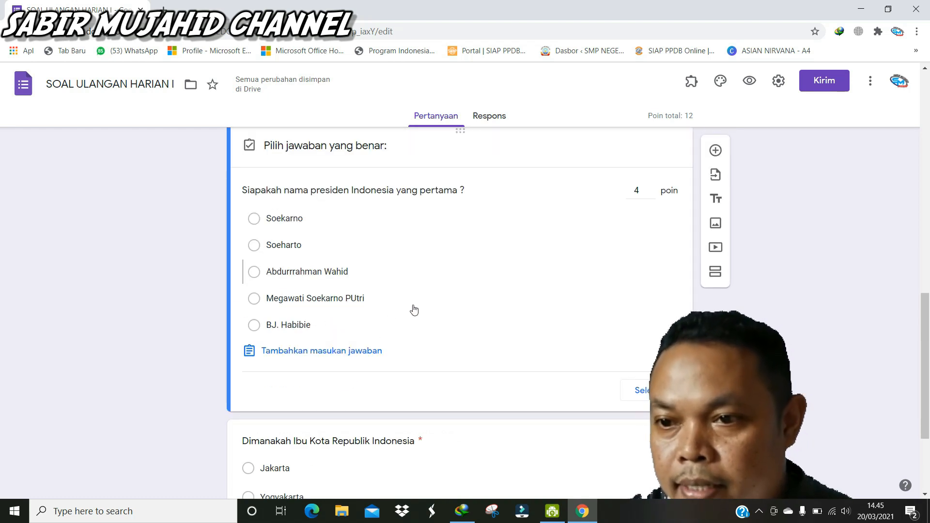
pyautogui.scroll(-1, 387, 300)
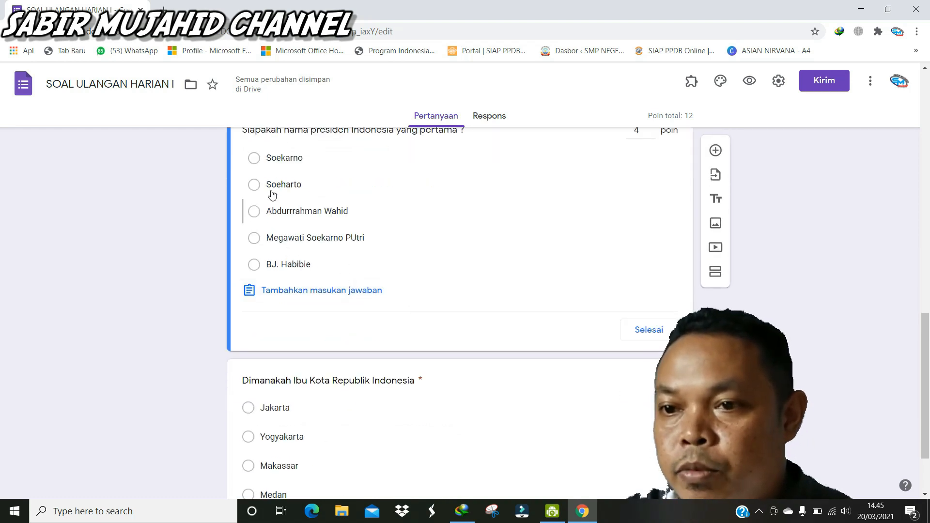
pyautogui.scroll(1, 355, 293)
pyautogui.scroll(1, 355, 293)
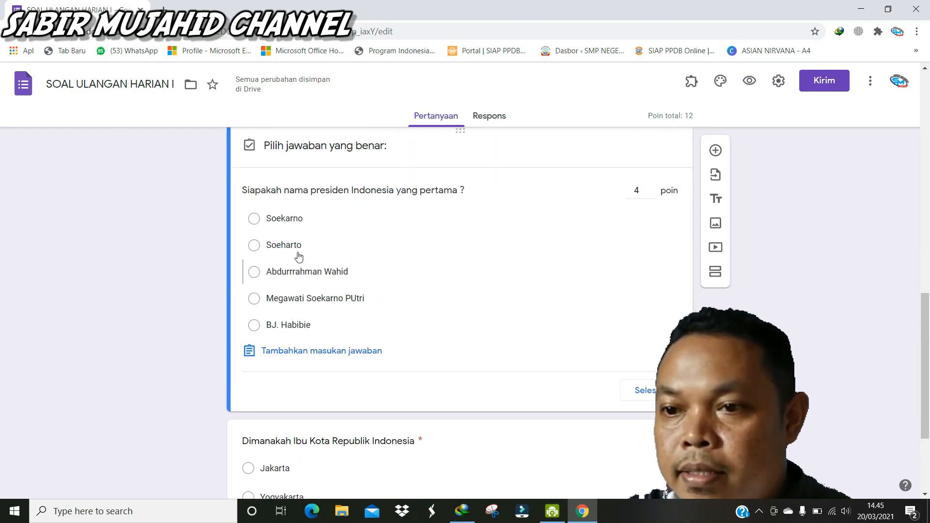
pyautogui.click(254, 219)
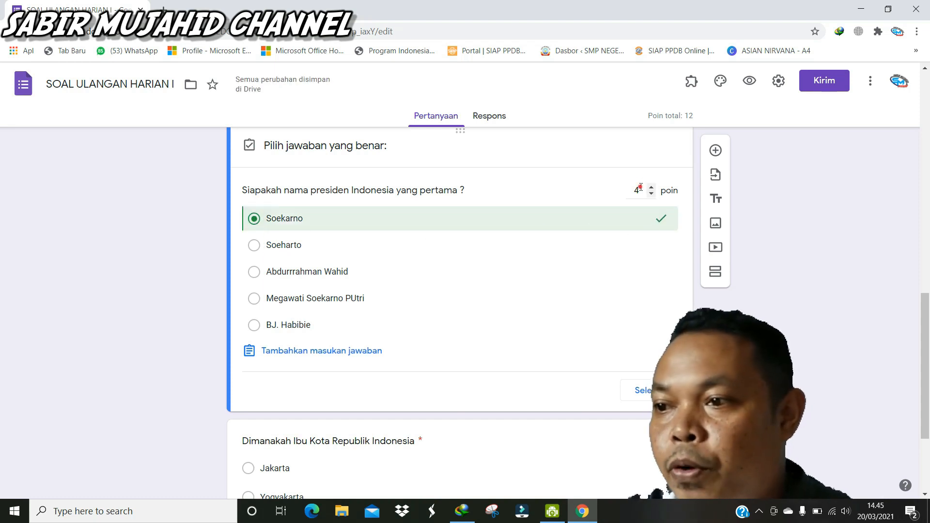
pyautogui.moveTo(640, 187); pyautogui.dragTo(621, 183)
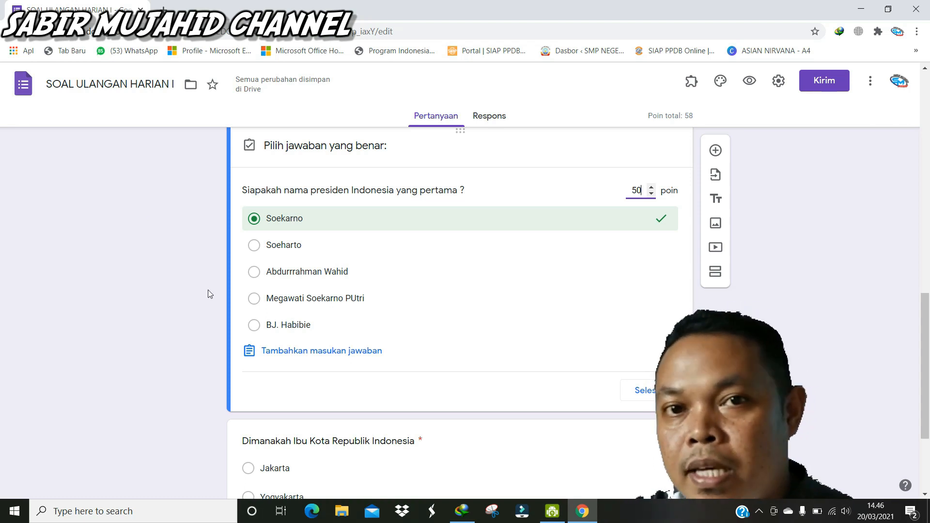
# - In the answer key of "Dimanakah Ibu Kota Republik Indonesia", mark Jakarta as the correct answer and set the value to 50 points
pyautogui.scroll(-3, 368, 295)
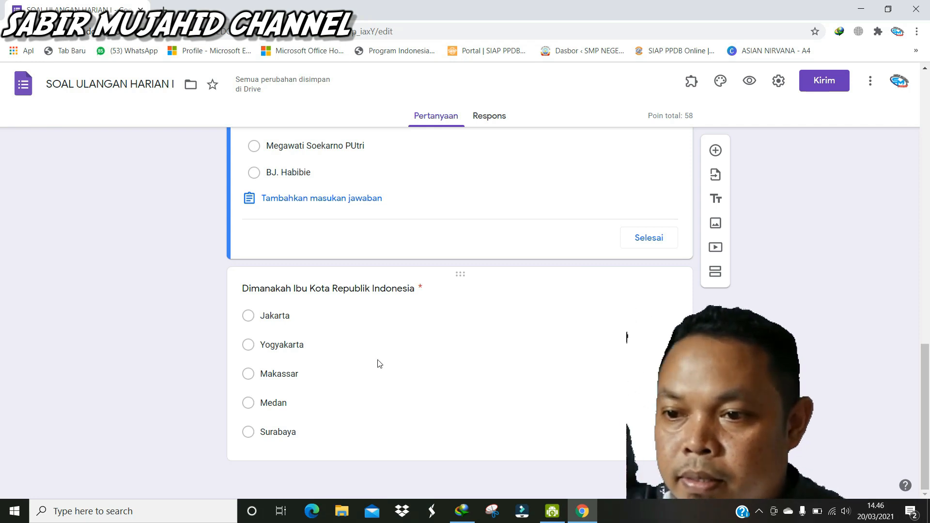
pyautogui.click(378, 364)
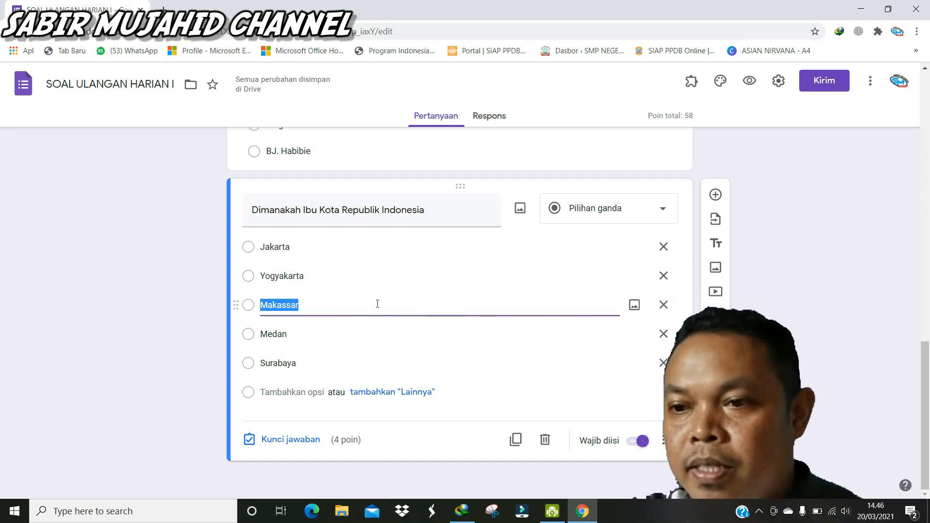
pyautogui.click(164, 249)
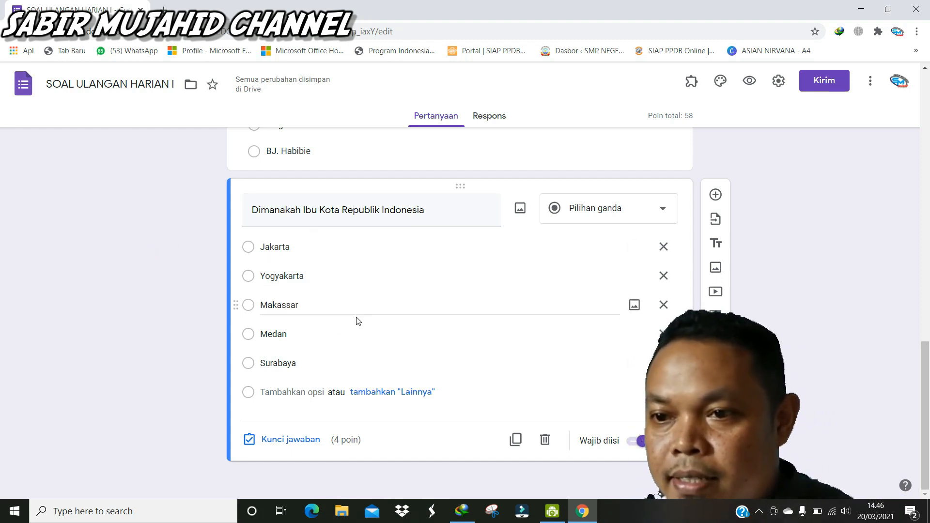
pyautogui.click(297, 444)
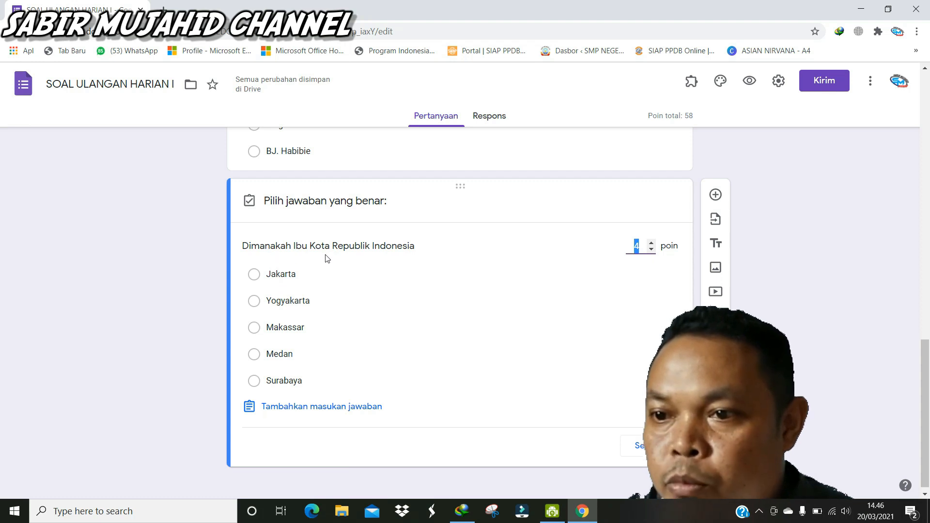
pyautogui.click(282, 274)
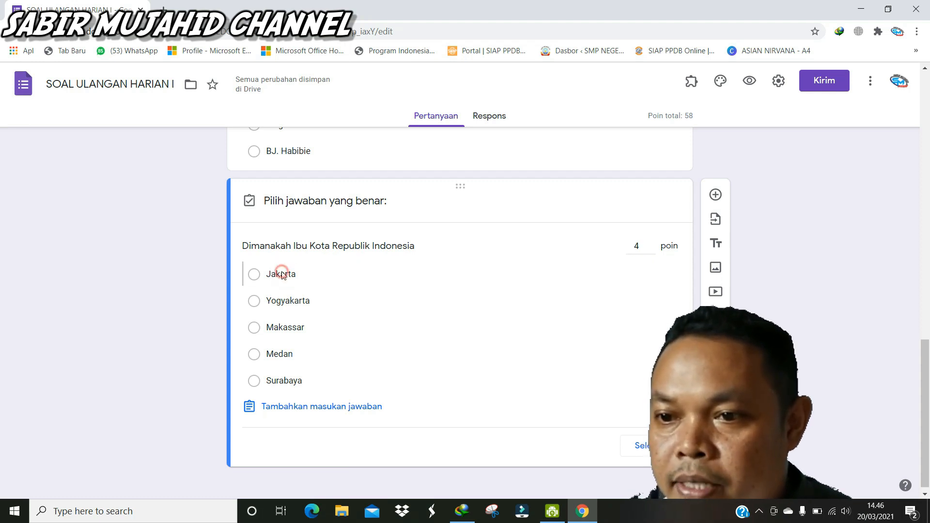
pyautogui.click(624, 251)
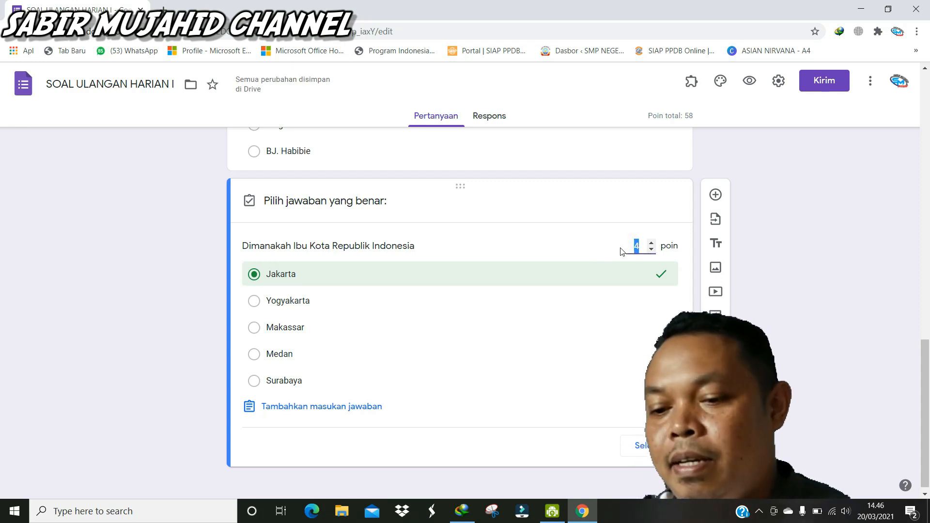
pyautogui.write('50')
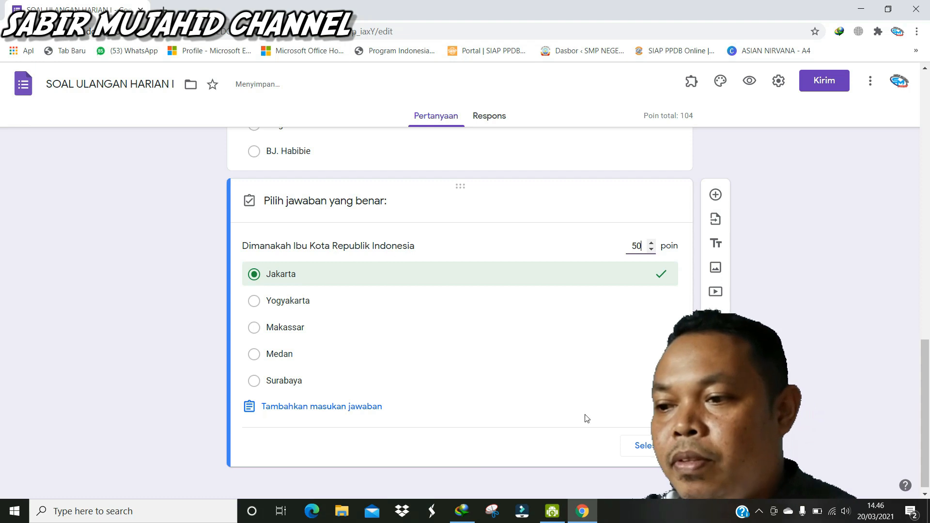
pyautogui.click(637, 445)
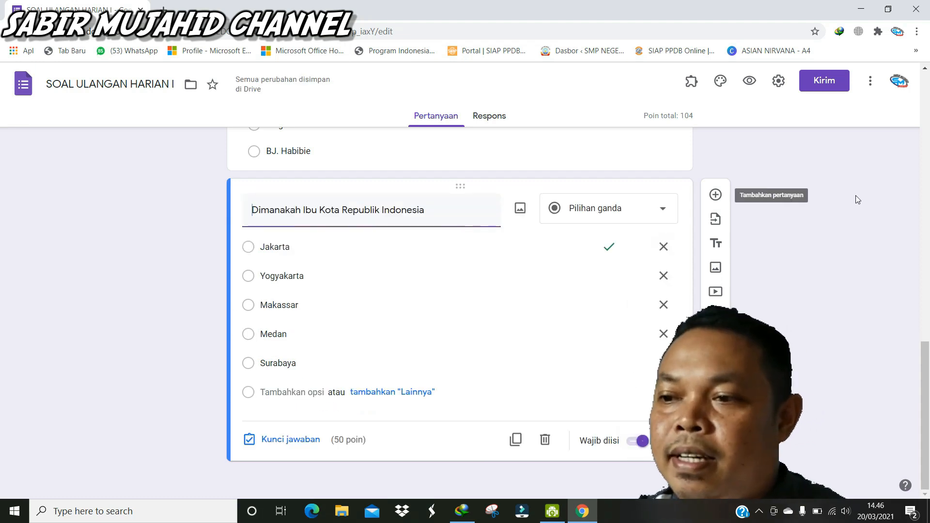
# - Review the form's default settings for required questions and quiz point value, leaving them as they are
pyautogui.scroll(3, 797, 249)
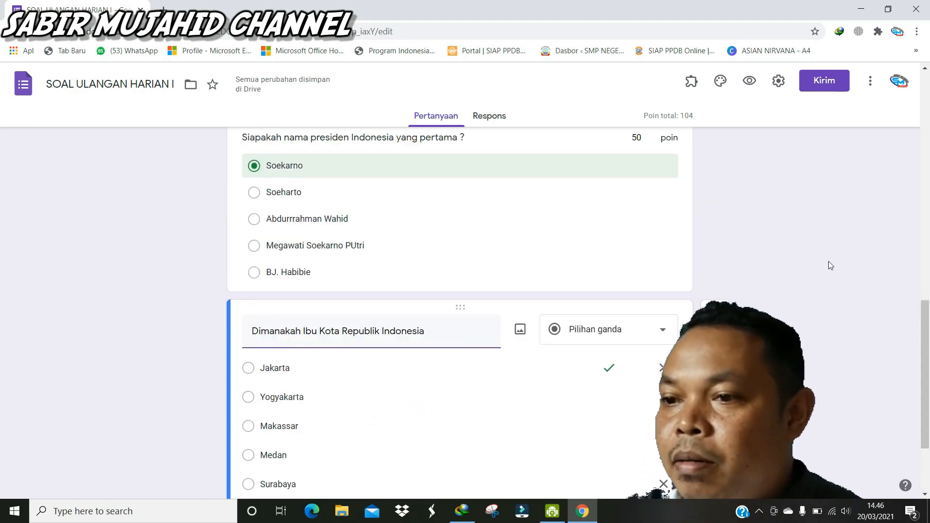
pyautogui.scroll(1, 830, 264)
pyautogui.scroll(-4, 832, 270)
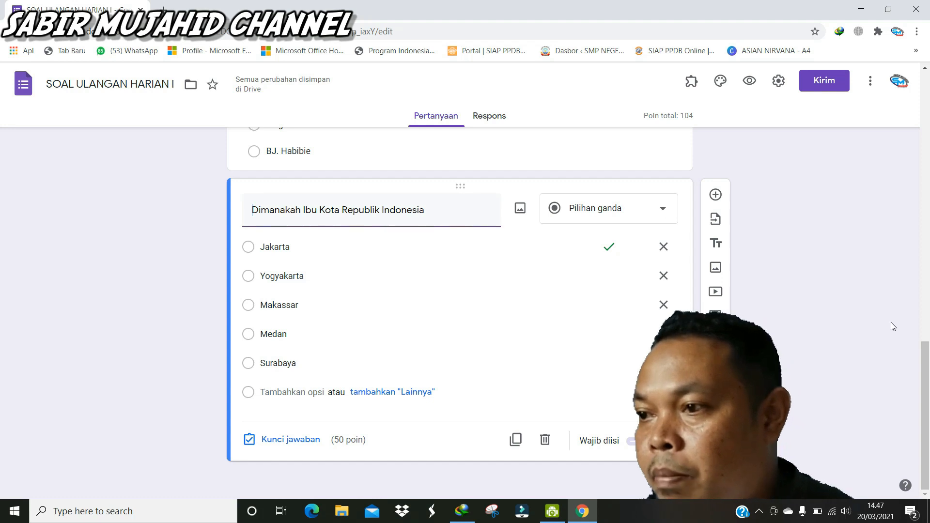
pyautogui.click(867, 85)
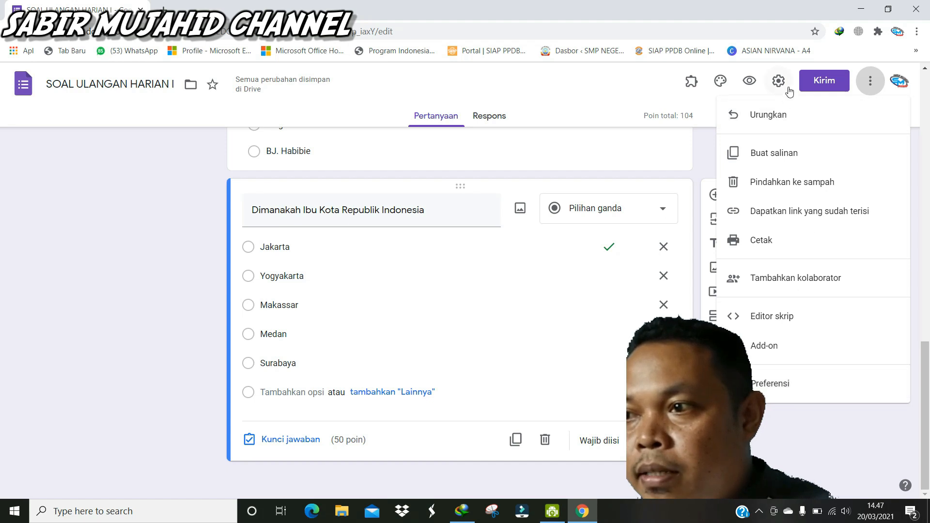
pyautogui.click(870, 84)
pyautogui.click(874, 86)
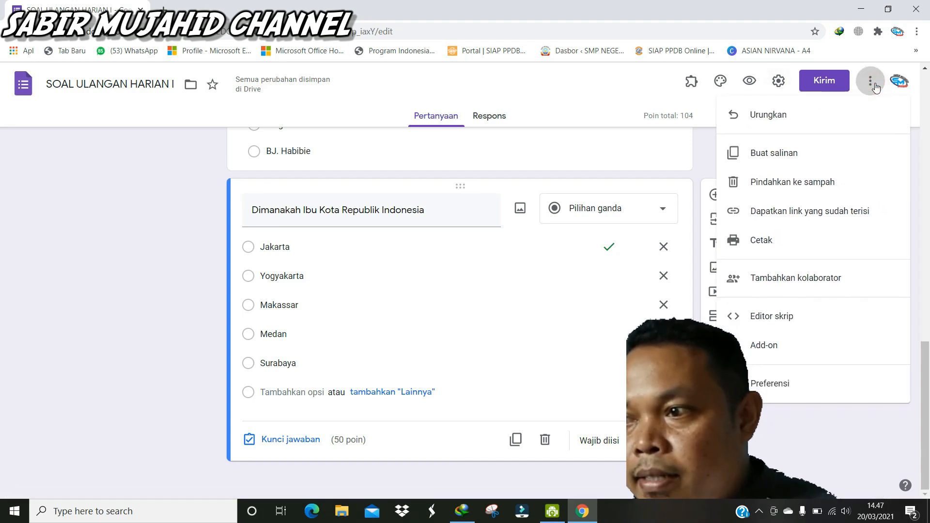
pyautogui.click(800, 390)
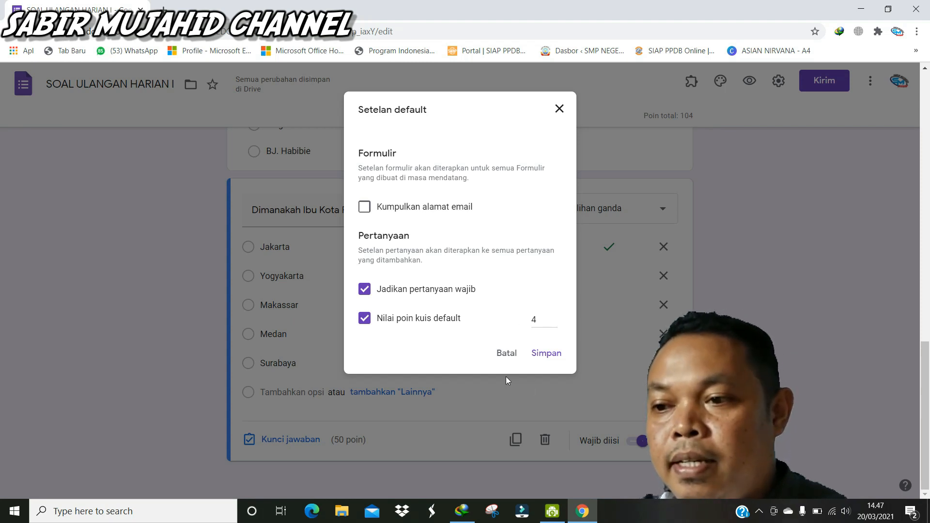
pyautogui.click(560, 109)
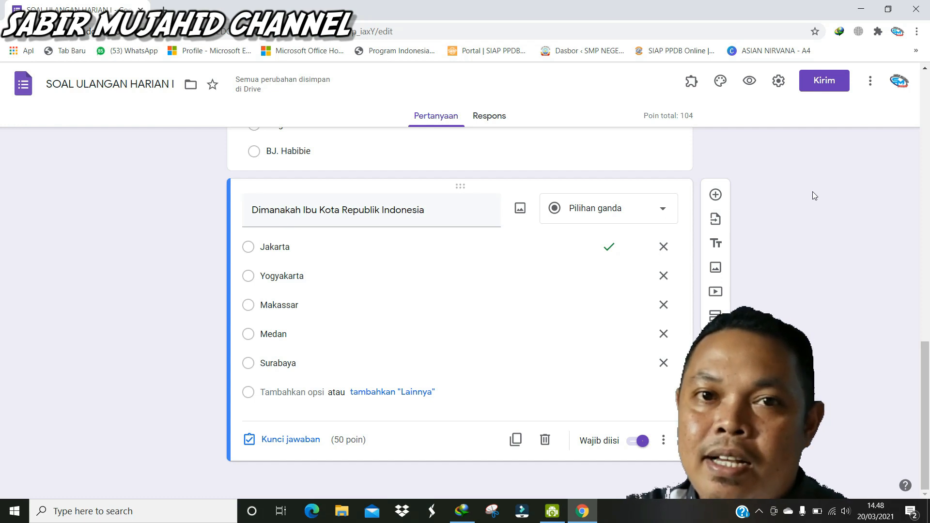
# - Get the form's sharing link with "Perpendek URL" enabled and copy the shortened link
pyautogui.click(823, 82)
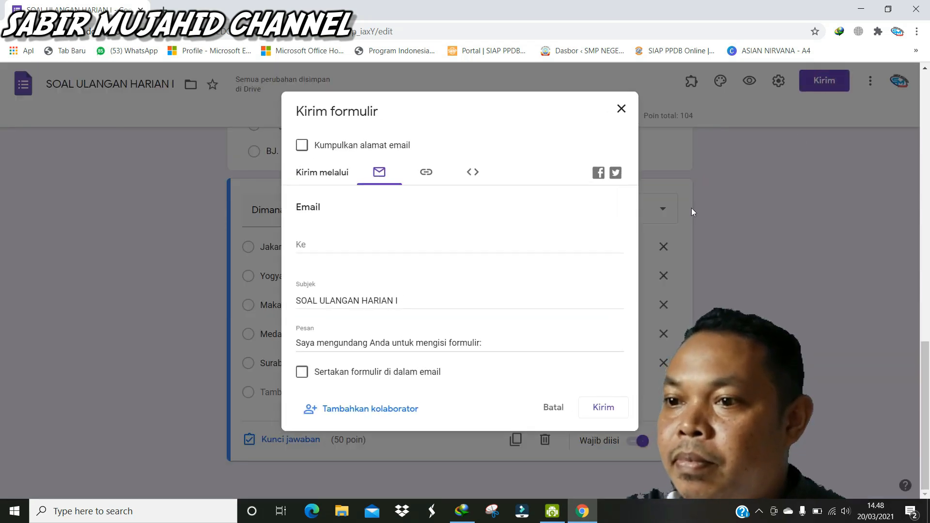
pyautogui.click(426, 173)
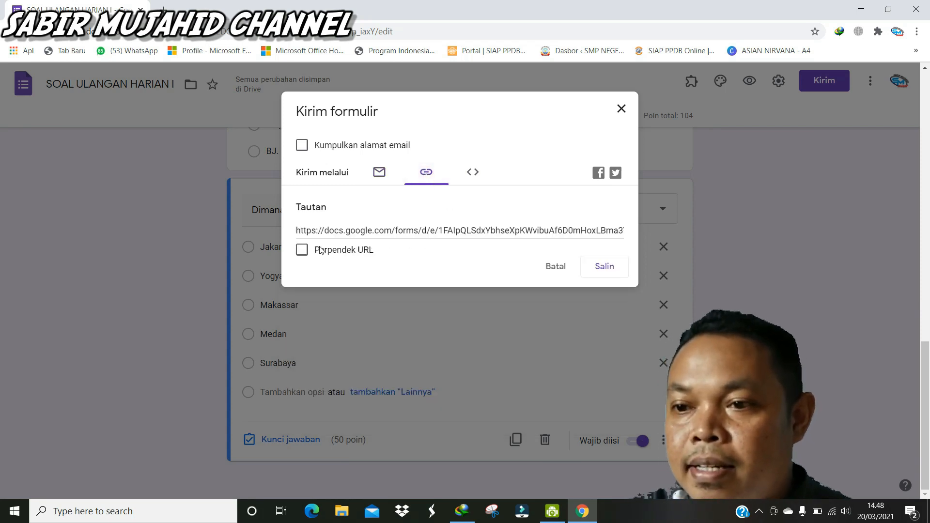
pyautogui.click(302, 250)
pyautogui.hotkey('ctrl', 'c')
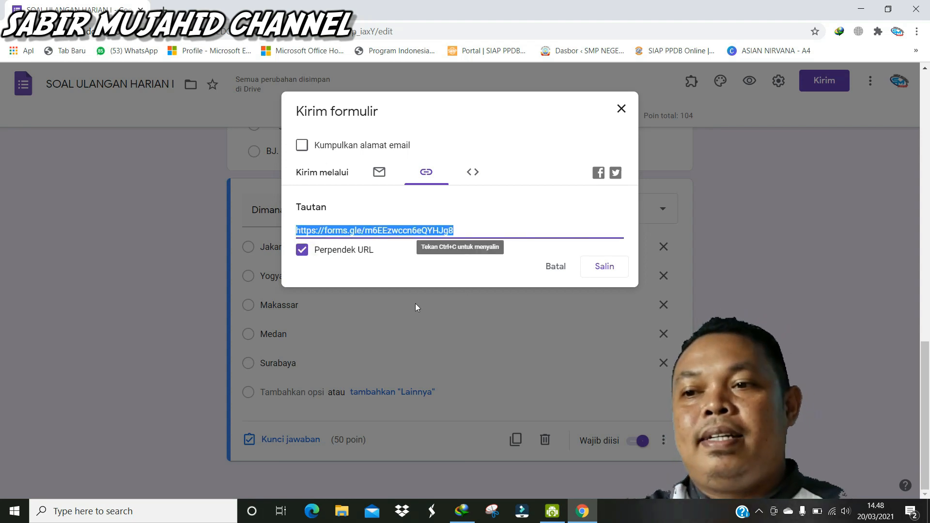
pyautogui.click(604, 268)
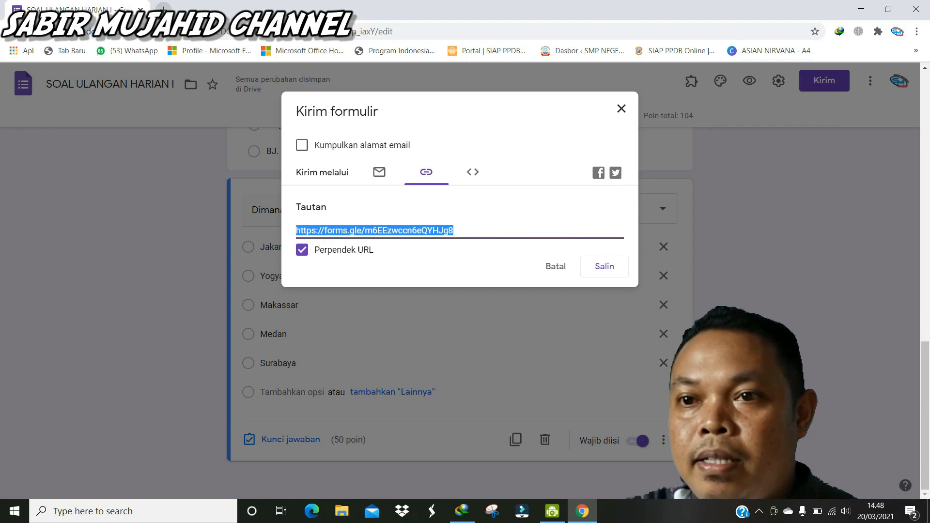
# - In WhatsApp's "DATA PENTING" chat, send "Anak-anak silahkan mengikuti ulangan hari ini dengan mengklik tautan berikut" followed by the copied form link
pyautogui.click(163, 9)
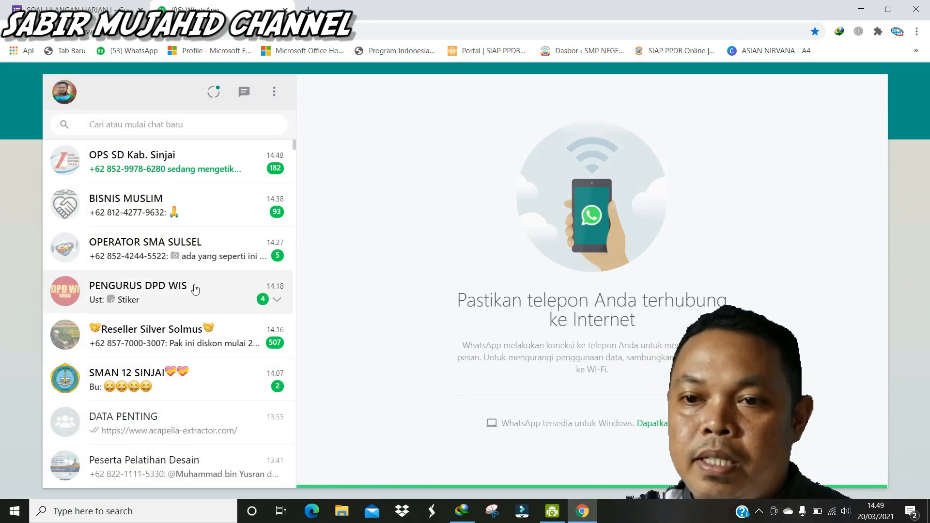
pyautogui.click(164, 427)
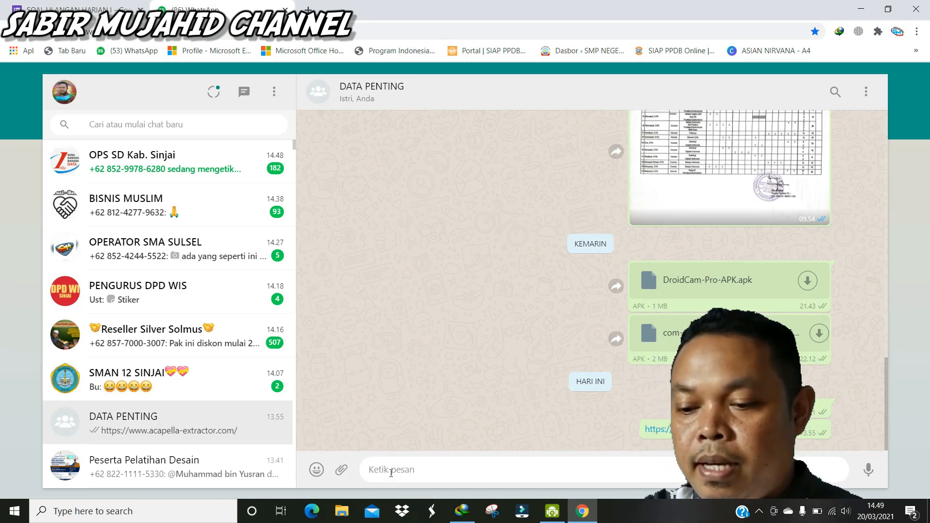
pyautogui.write('A')
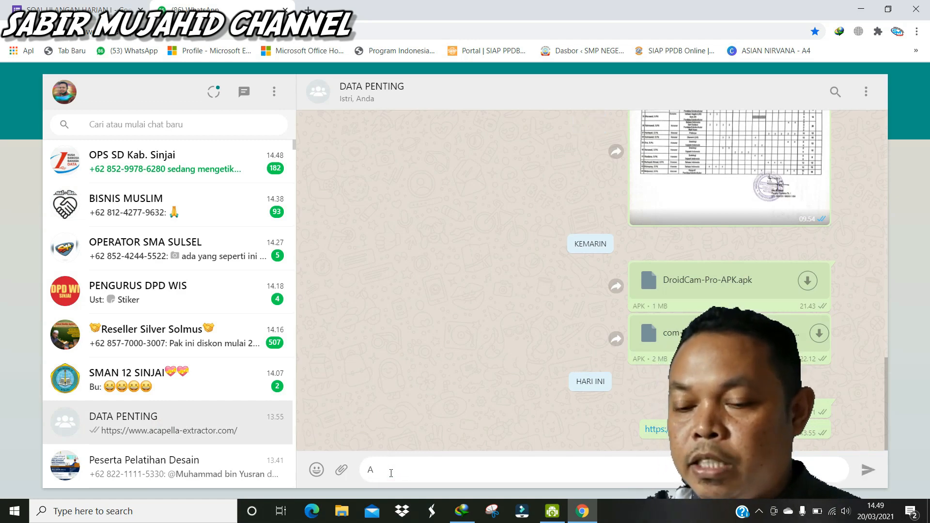
pyautogui.write('n')
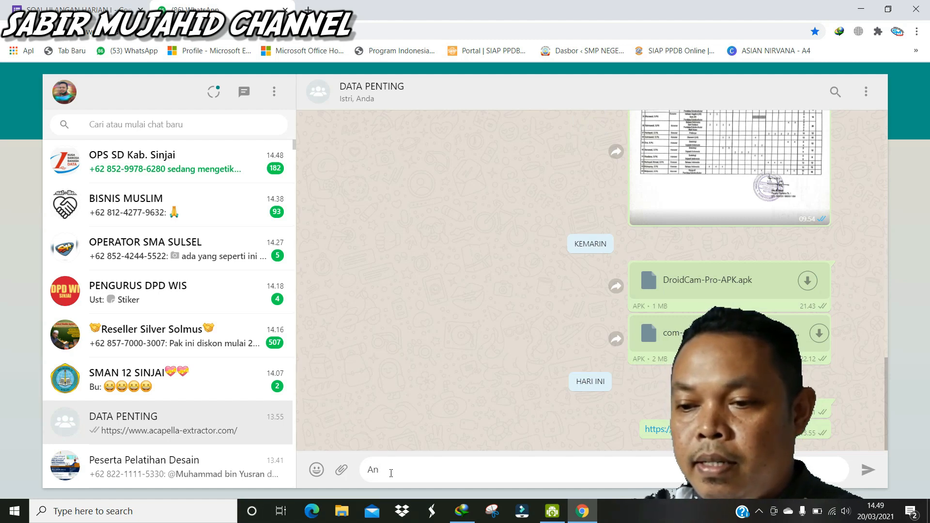
pyautogui.write('ak')
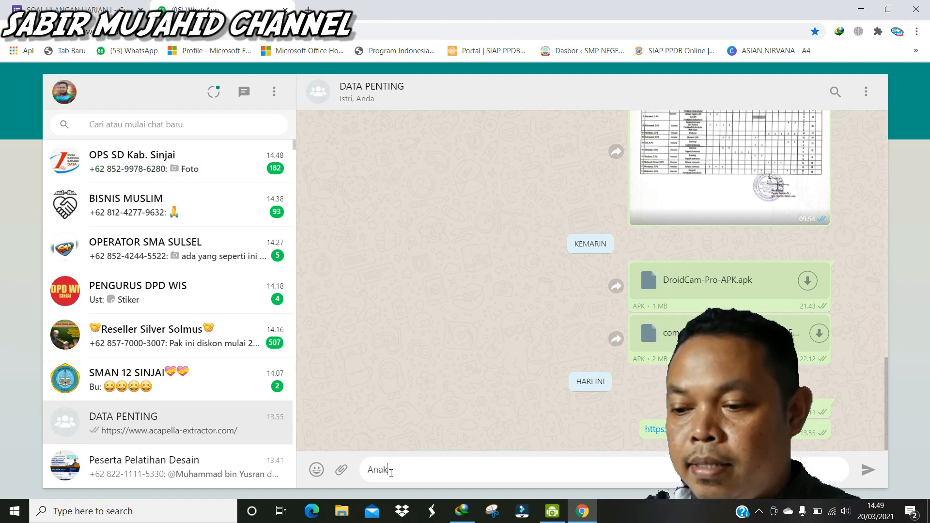
pyautogui.write('-anak silah')
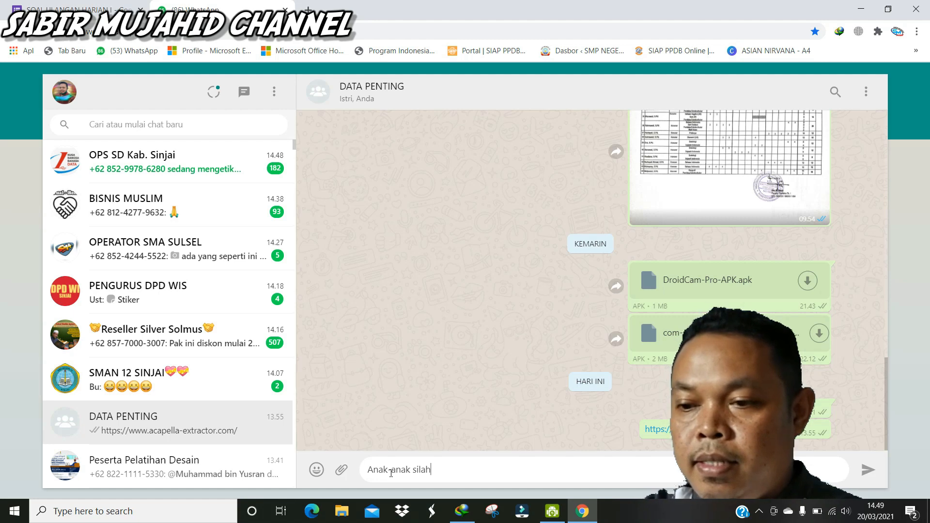
pyautogui.write('kan meng')
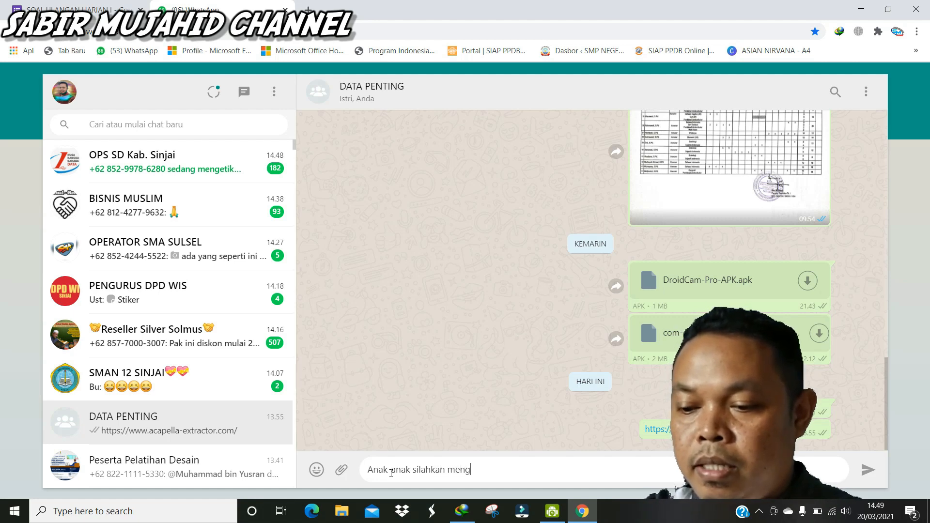
pyautogui.write('ikuti ulan')
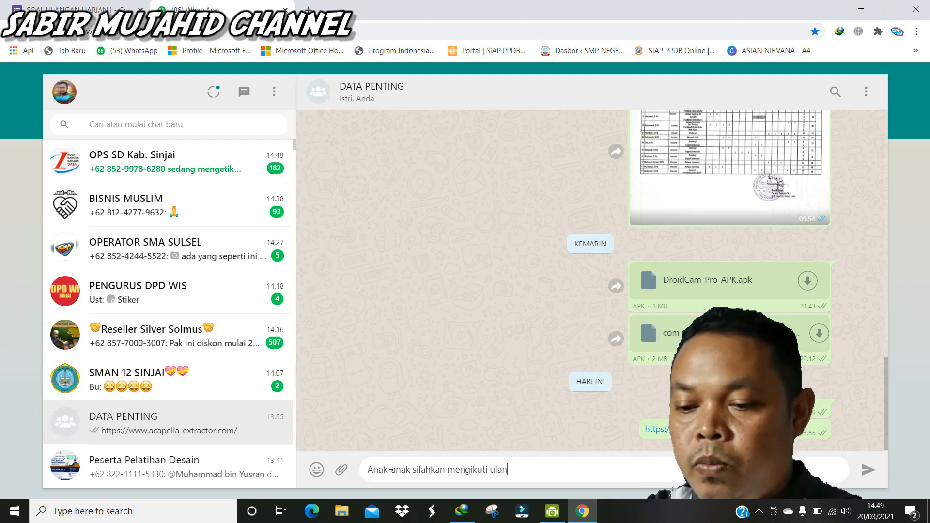
pyautogui.write('gan hari ini d')
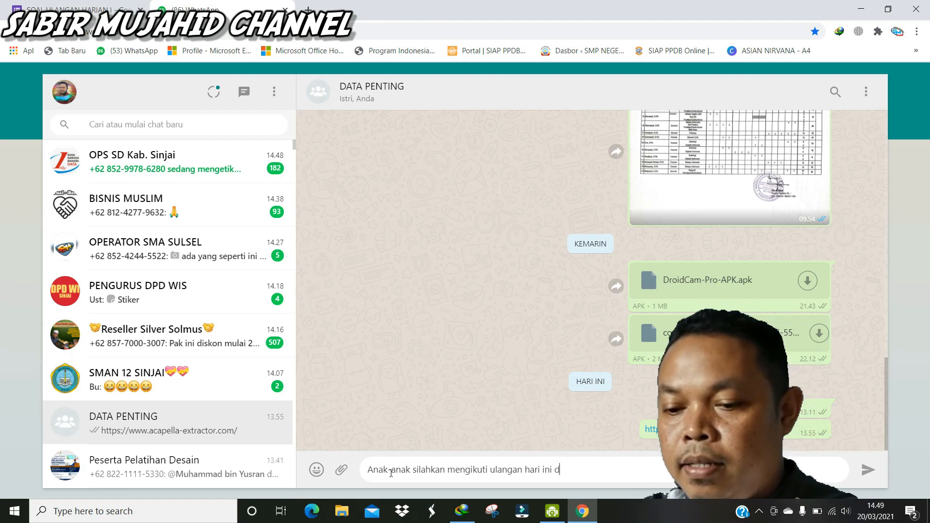
pyautogui.write('engan m')
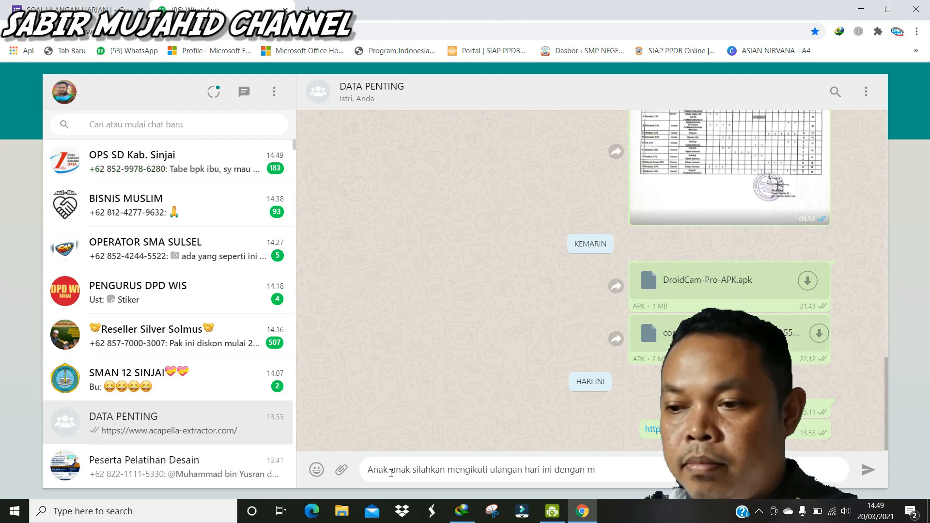
pyautogui.write('engklik ta')
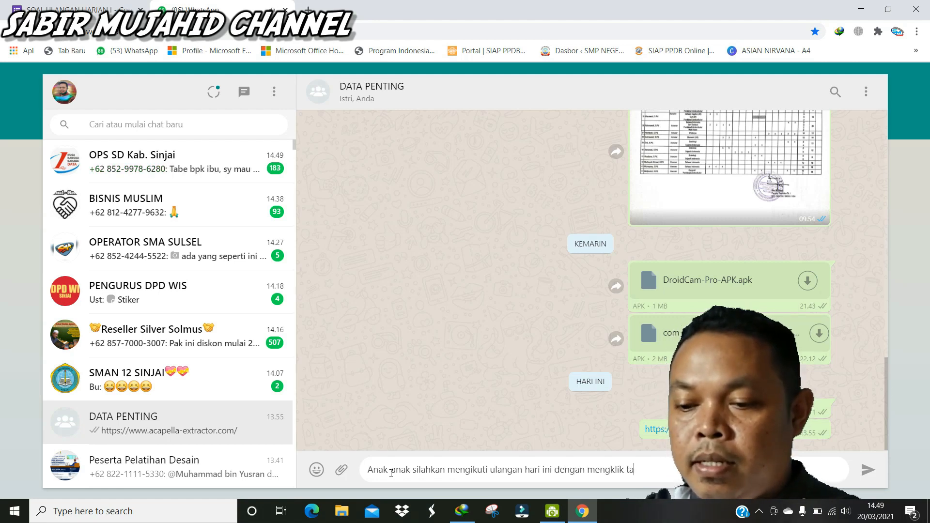
pyautogui.write('utan beriku')
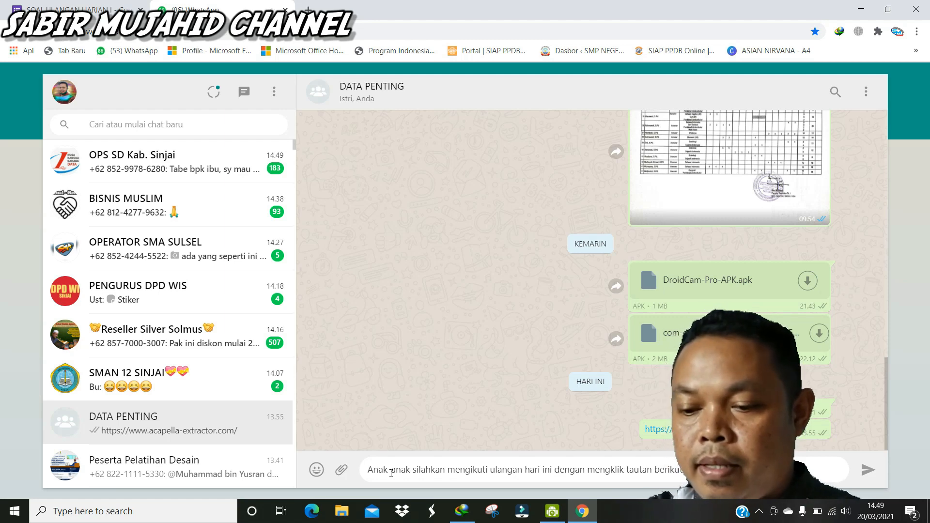
pyautogui.hotkey('ctrl', 'v')
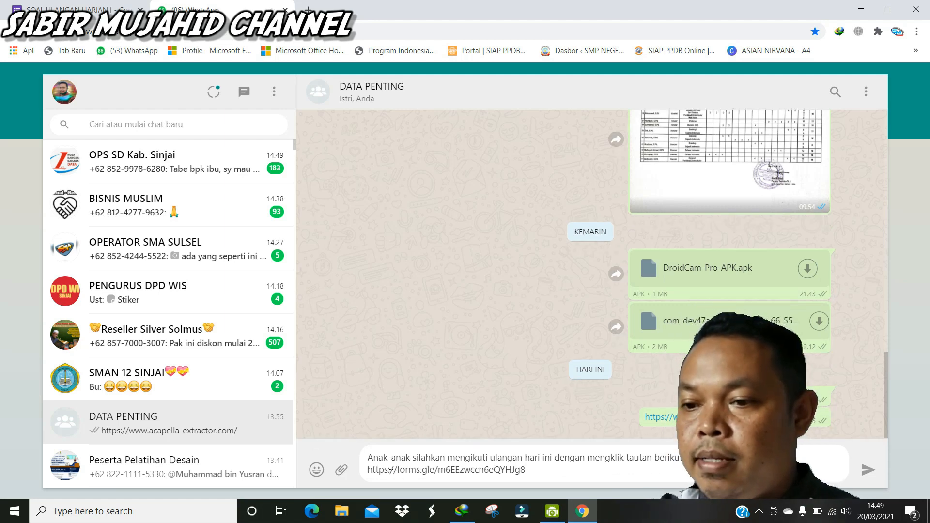
pyautogui.press('Return')
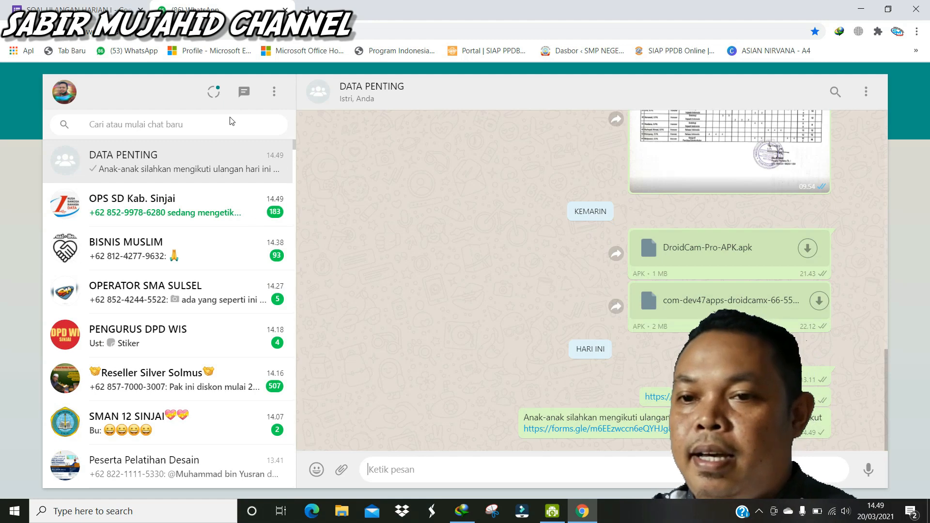
# - Open the form from the sent link, enter the student's NIS number and name, choose class X MIPA 1, and continue to the SOAL section
pyautogui.click(560, 431)
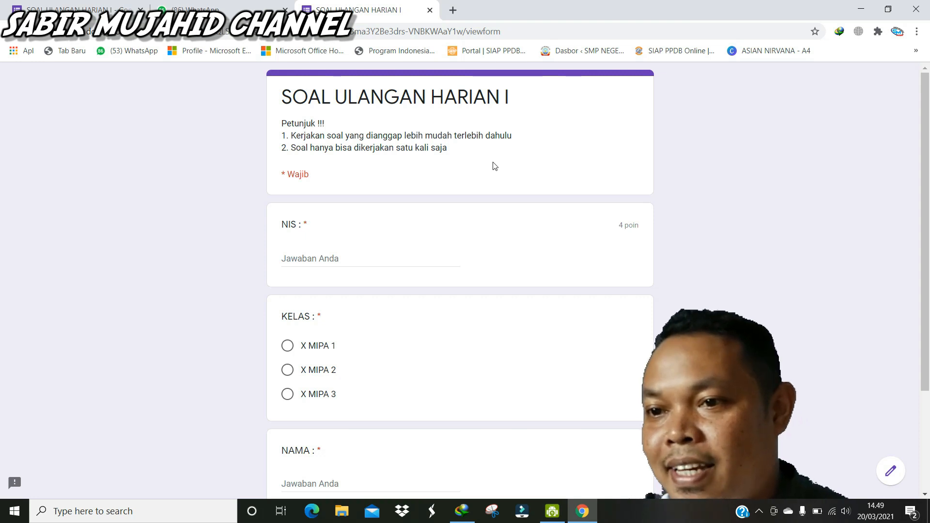
pyautogui.scroll(-1, 479, 216)
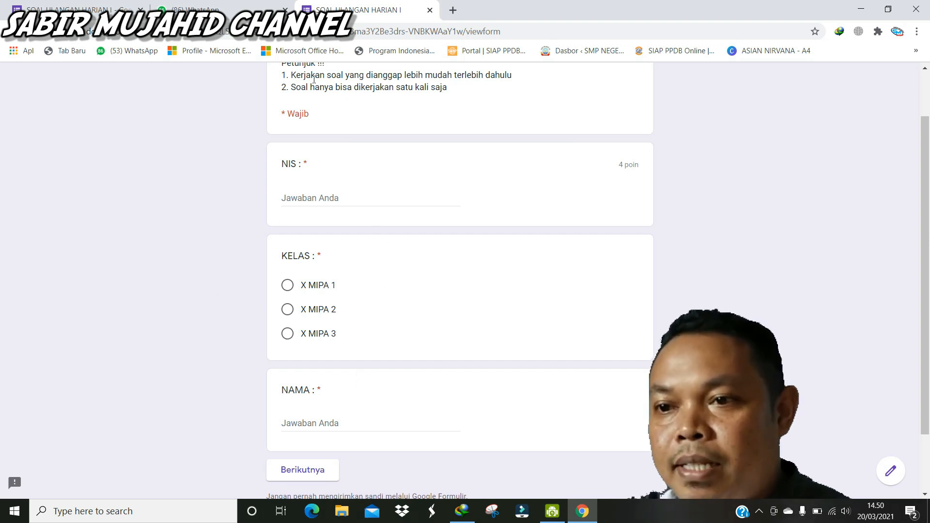
pyautogui.click(302, 192)
pyautogui.write('1234')
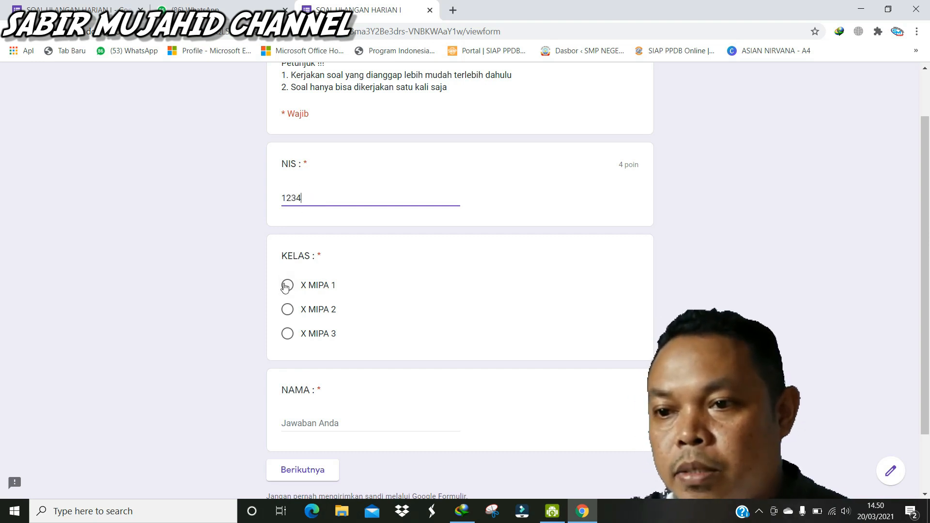
pyautogui.click(287, 285)
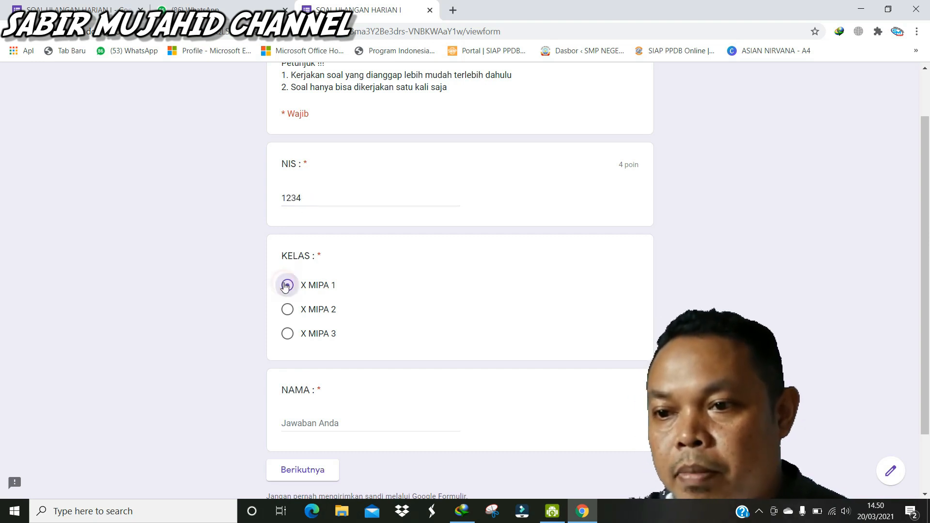
pyautogui.click(329, 421)
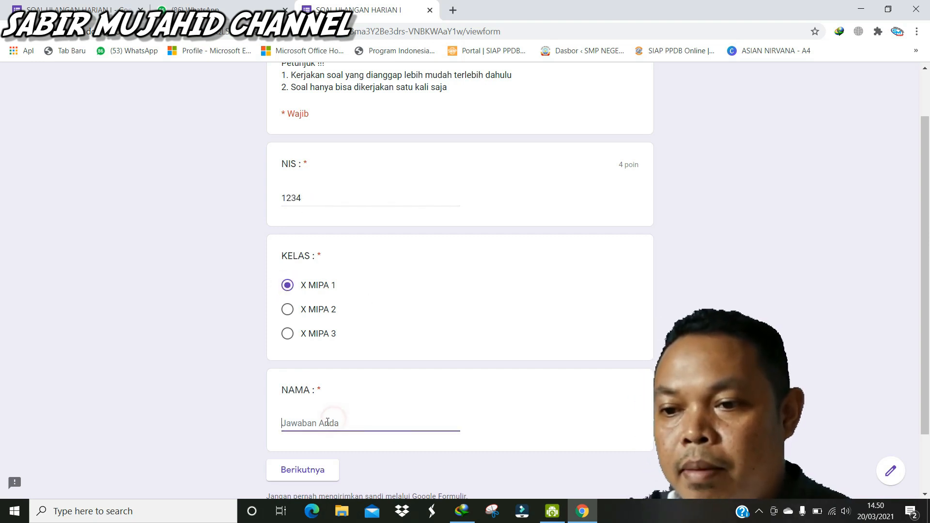
pyautogui.write('SABIR')
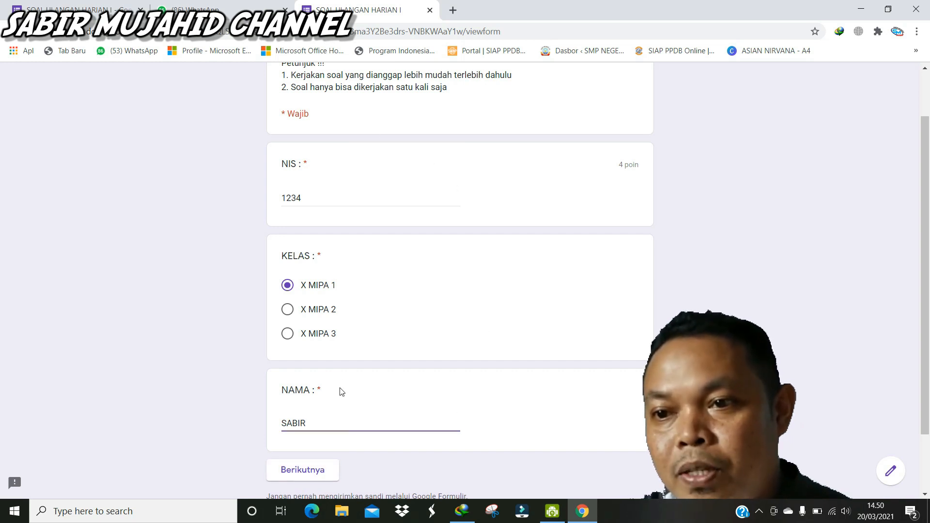
pyautogui.scroll(-2, 446, 388)
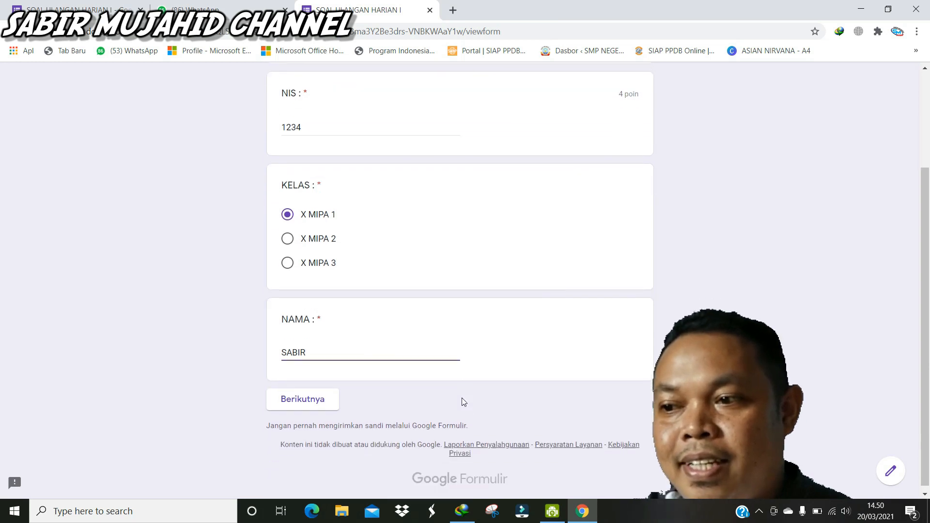
pyautogui.scroll(1, 461, 400)
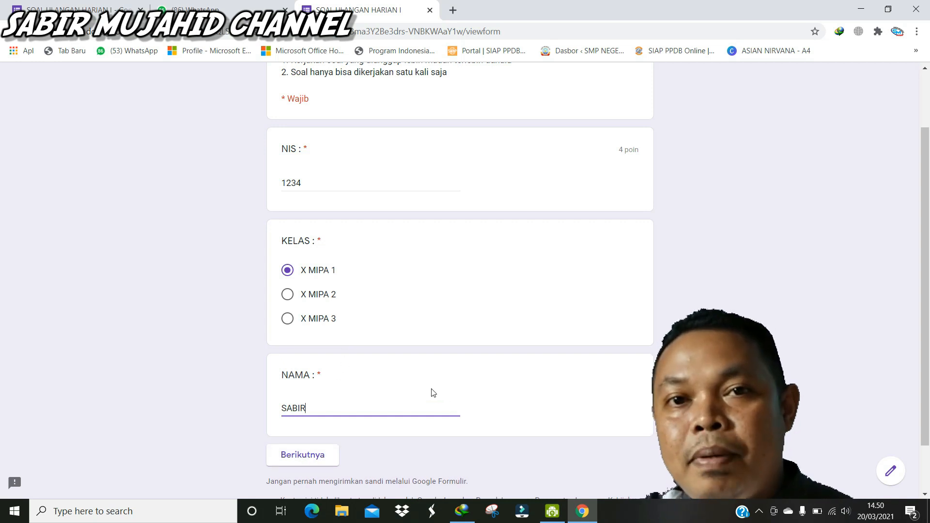
pyautogui.click(306, 460)
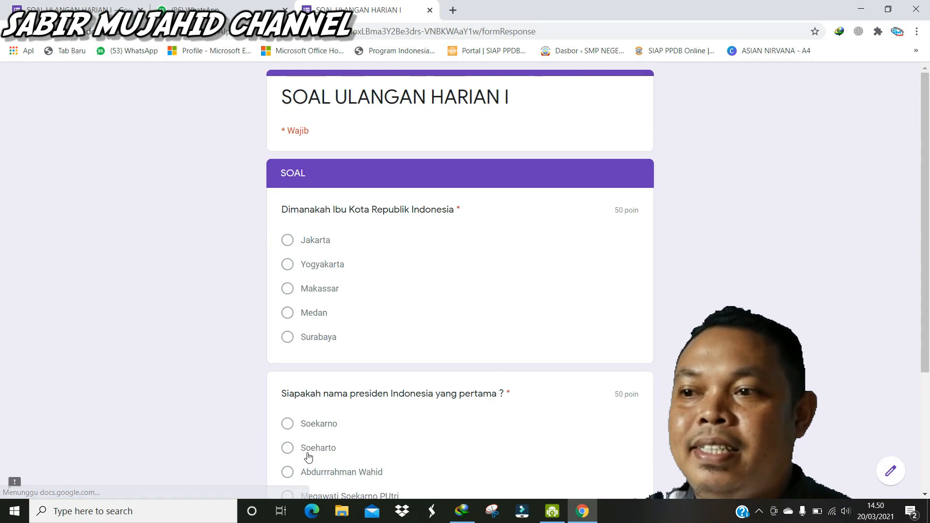
pyautogui.scroll(-2, 411, 278)
pyautogui.scroll(-1, 412, 279)
pyautogui.scroll(1, 412, 281)
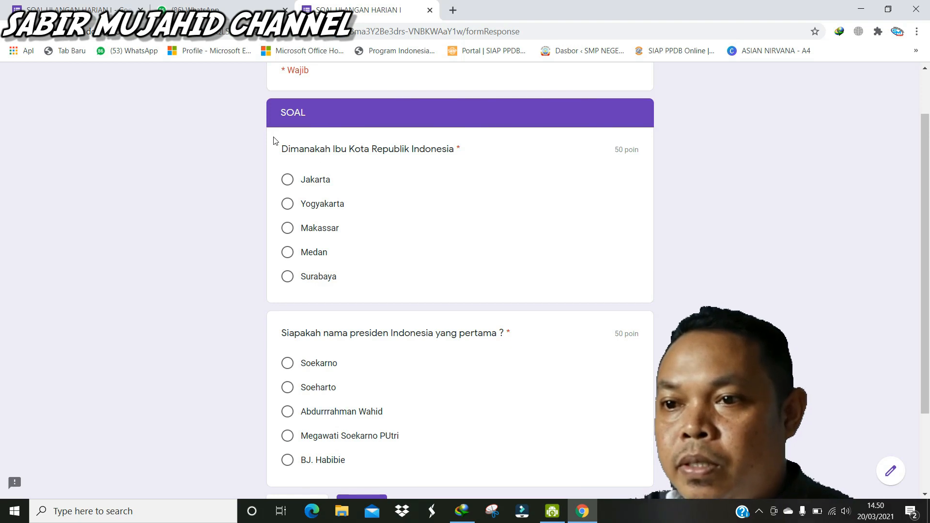
# - Back in the form editor, close the sending dialog and set the NIS question's value to 0 points
pyautogui.click(78, 10)
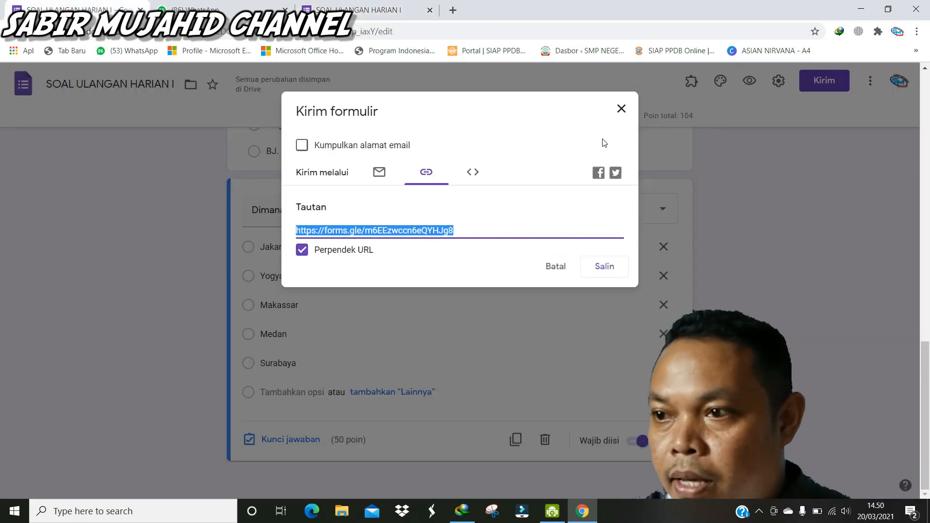
pyautogui.click(621, 108)
pyautogui.scroll(6, 450, 355)
pyautogui.scroll(10, 450, 355)
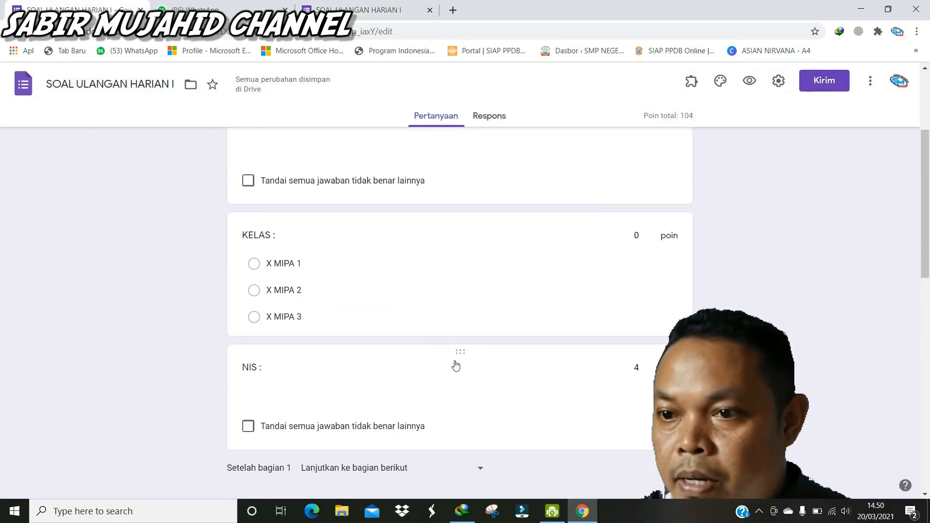
pyautogui.scroll(-2, 455, 359)
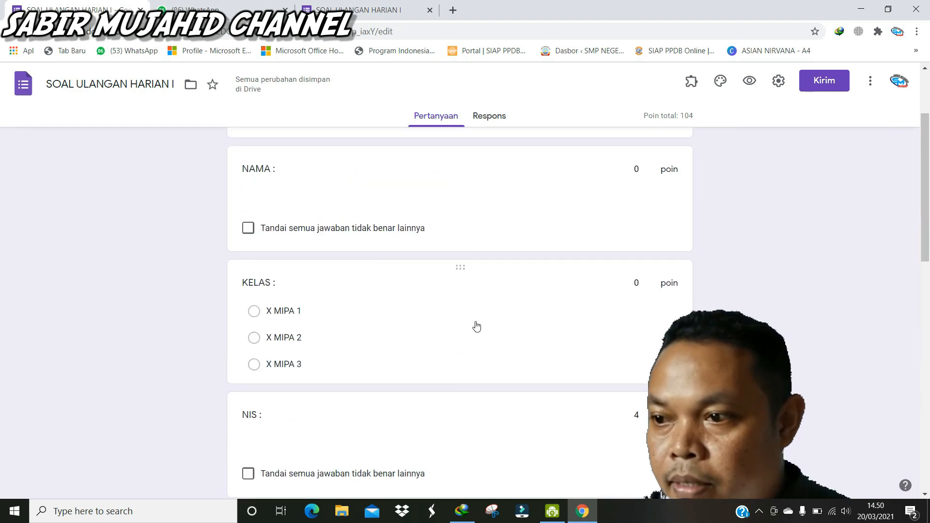
pyautogui.scroll(-1, 484, 324)
pyautogui.scroll(-2, 532, 339)
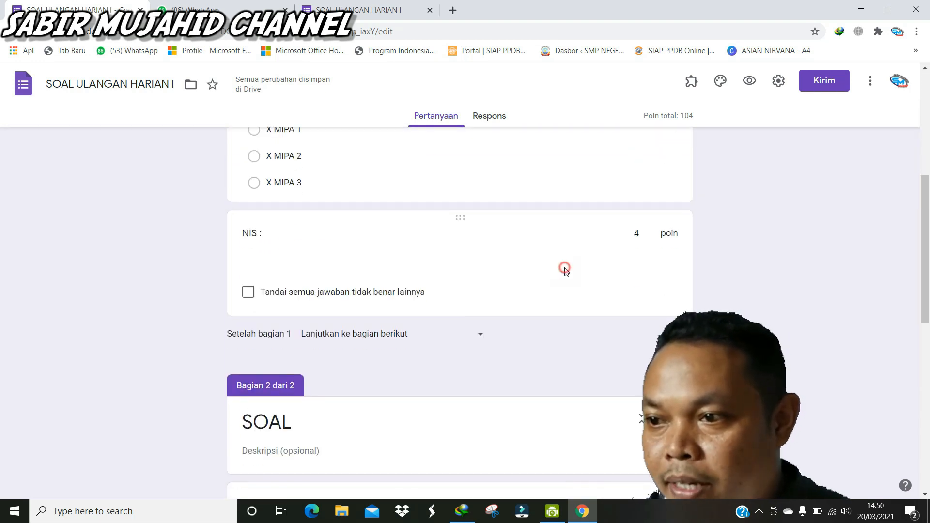
pyautogui.click(562, 267)
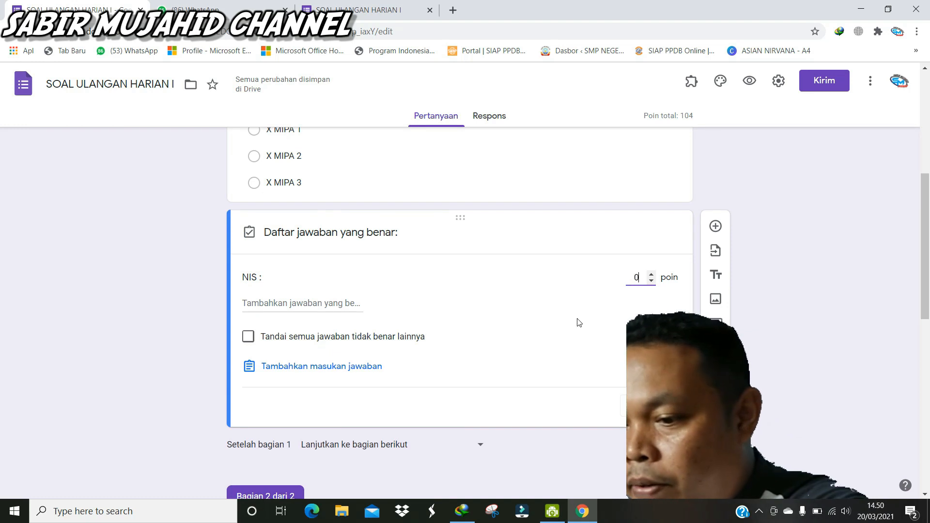
pyautogui.click(812, 250)
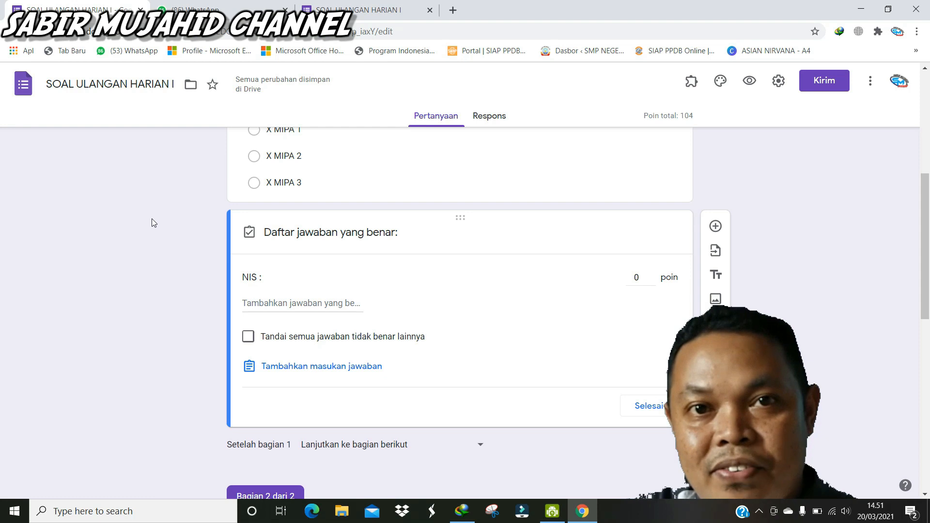
# - In the opened student form, answer Jakarta for the capital city question and Soekarno for the first president question
pyautogui.click(379, 4)
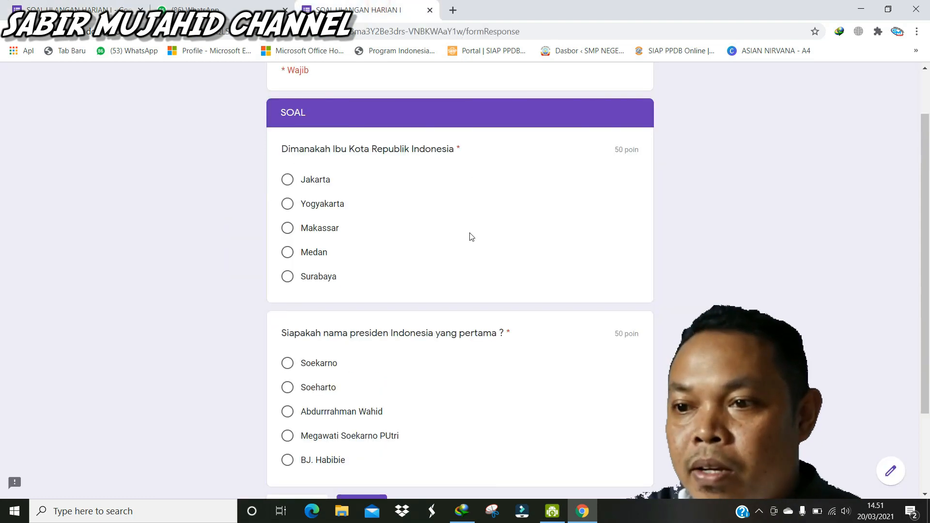
pyautogui.scroll(-2, 629, 261)
pyautogui.scroll(1, 594, 249)
pyautogui.scroll(1, 418, 241)
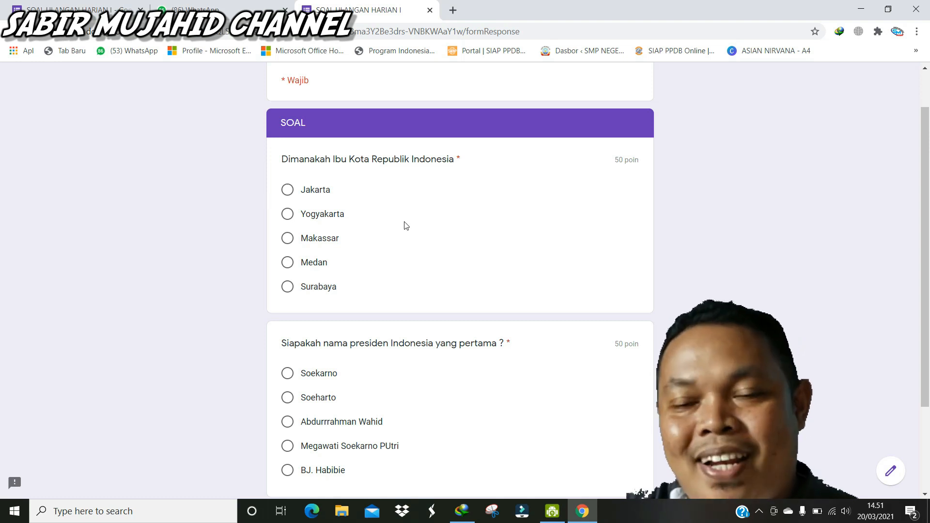
pyautogui.click(301, 193)
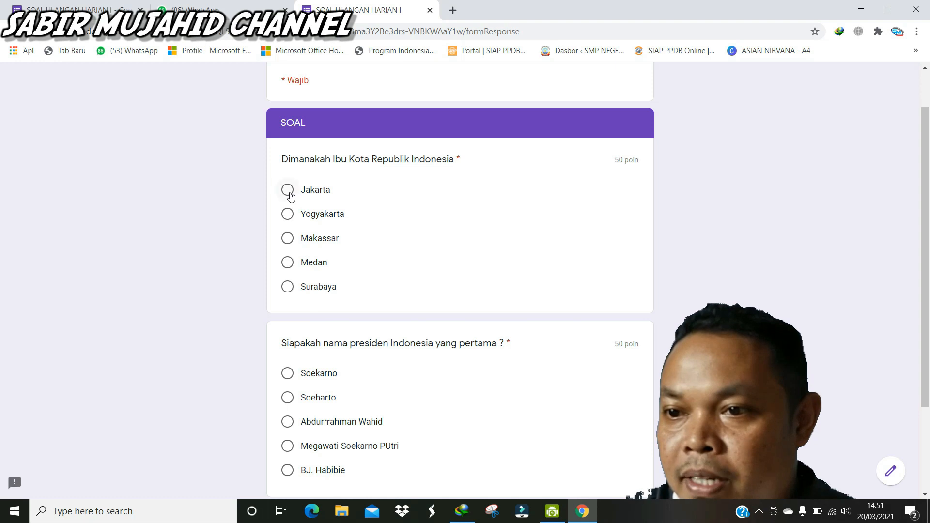
pyautogui.scroll(-1, 417, 233)
pyautogui.scroll(-3, 417, 233)
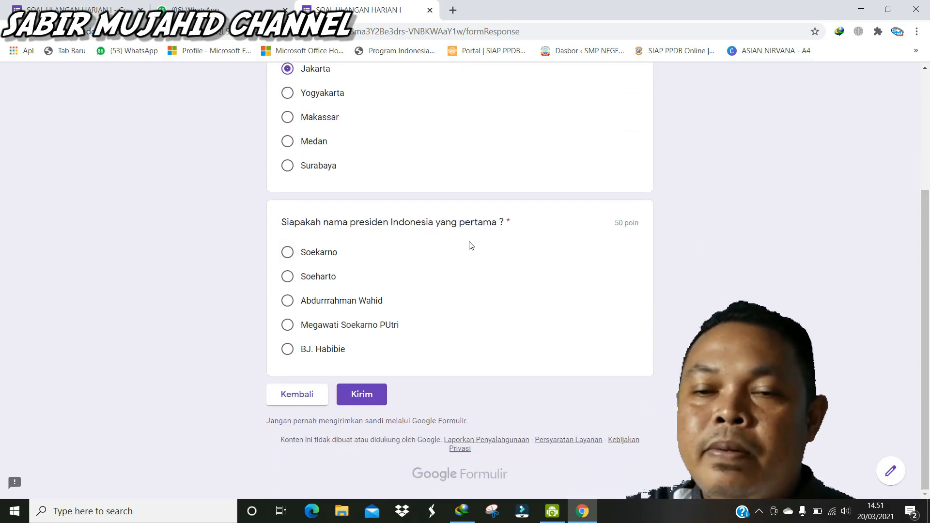
pyautogui.click(287, 254)
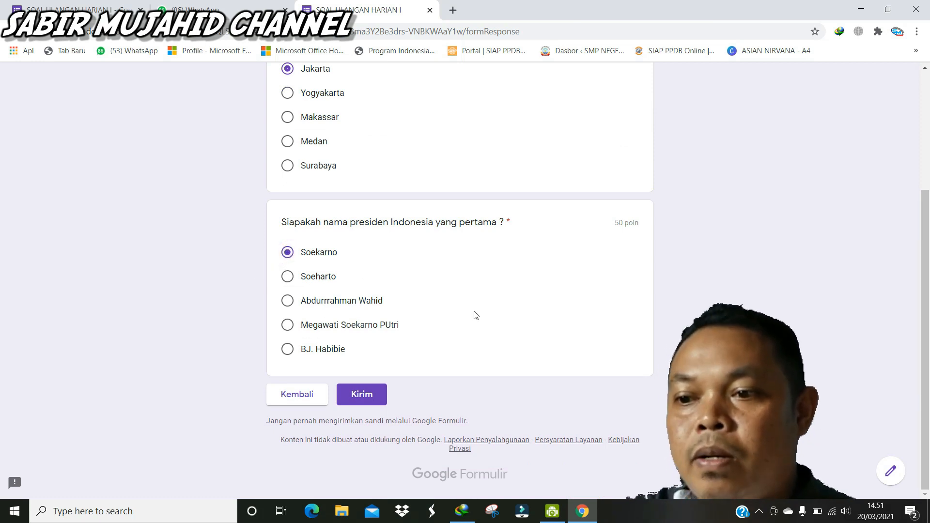
# - Submit the student's quiz answers, view the resulting score, and return to the submission confirmation page
pyautogui.click(355, 394)
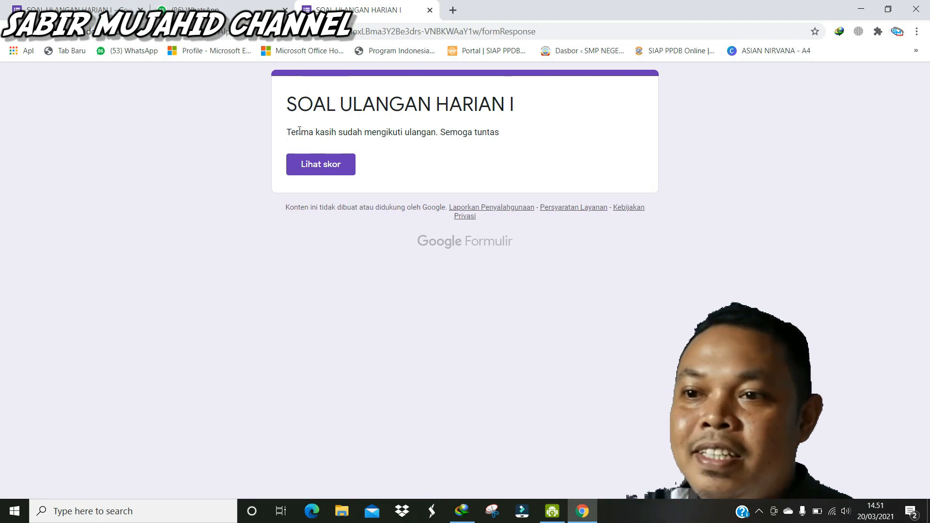
pyautogui.click(334, 167)
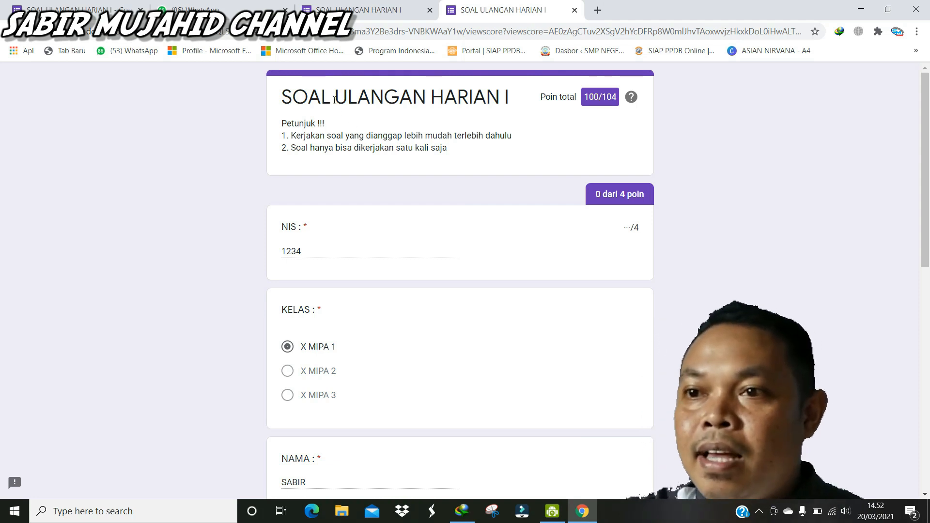
pyautogui.click(361, 10)
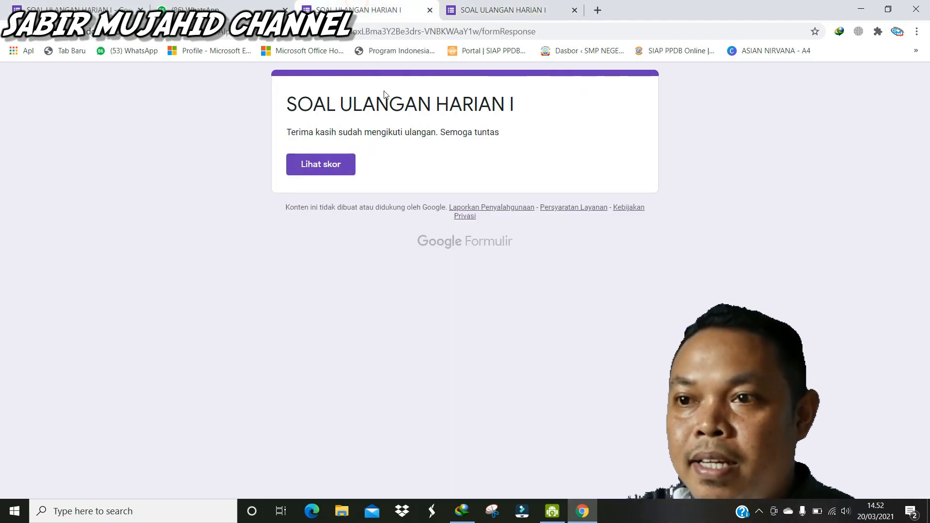
# - Back in the form editor, open the responses and create a new linked spreadsheet for them under the suggested name
pyautogui.click(73, 10)
pyautogui.scroll(6, 464, 269)
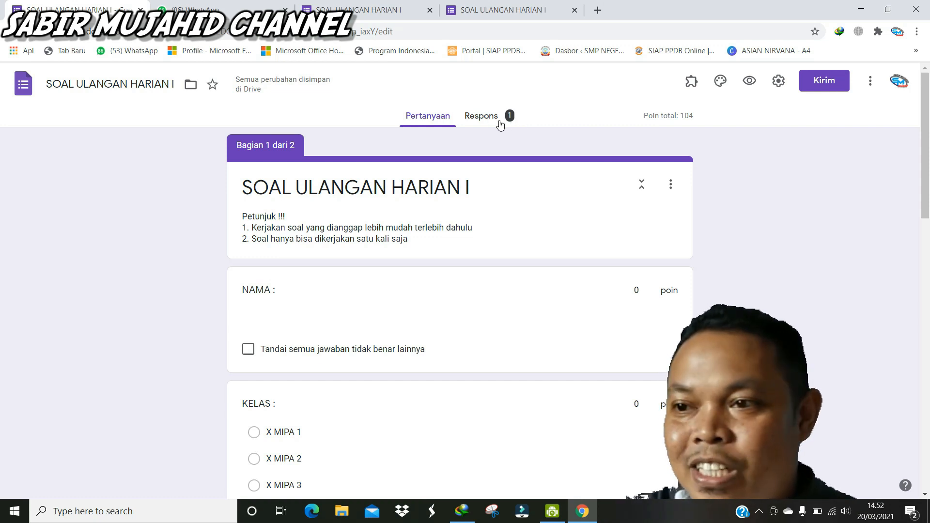
pyautogui.click(481, 119)
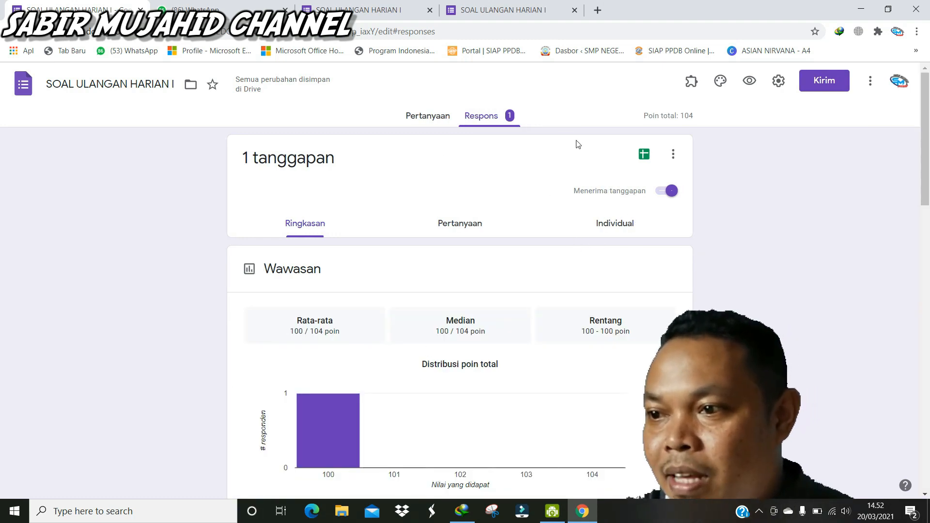
pyautogui.click(645, 155)
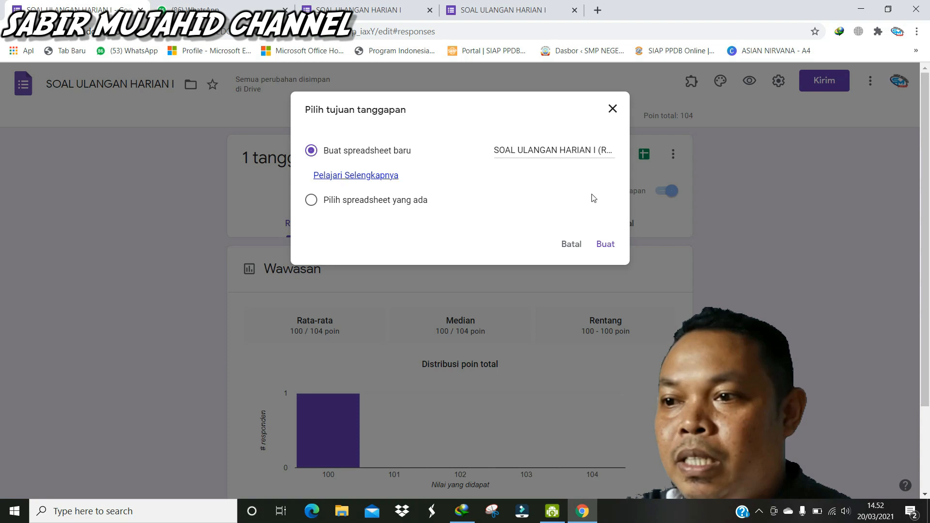
pyautogui.click(605, 245)
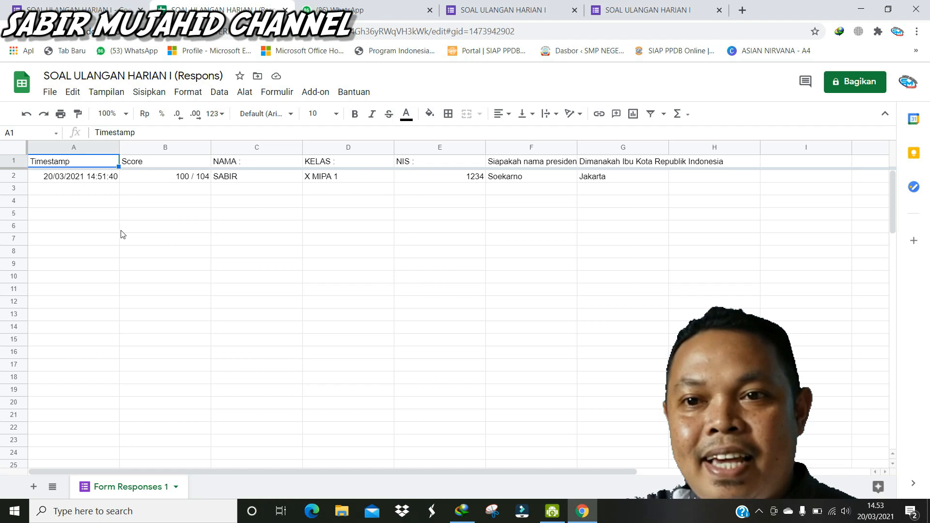
# - Download the response spreadsheet in Microsoft Excel (.xlsx) format
pyautogui.click(50, 93)
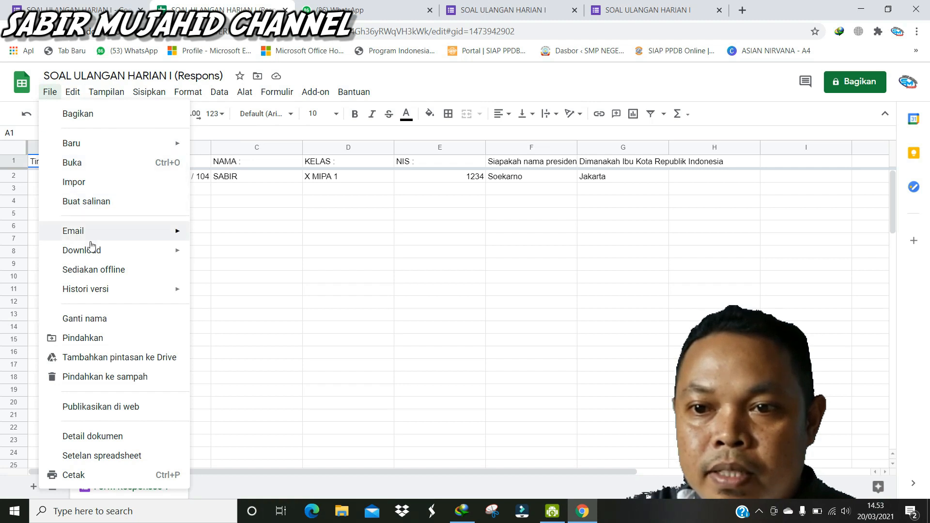
pyautogui.moveTo(87, 252)
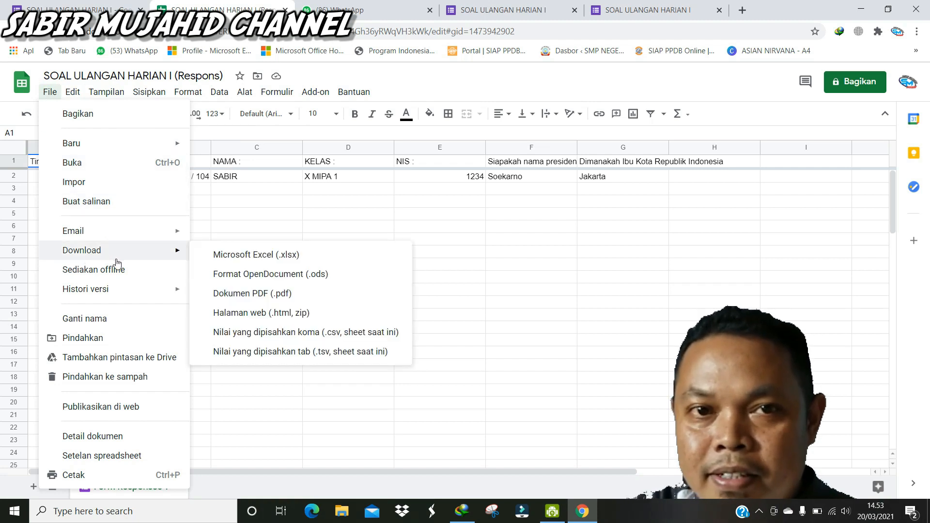
pyautogui.click(232, 258)
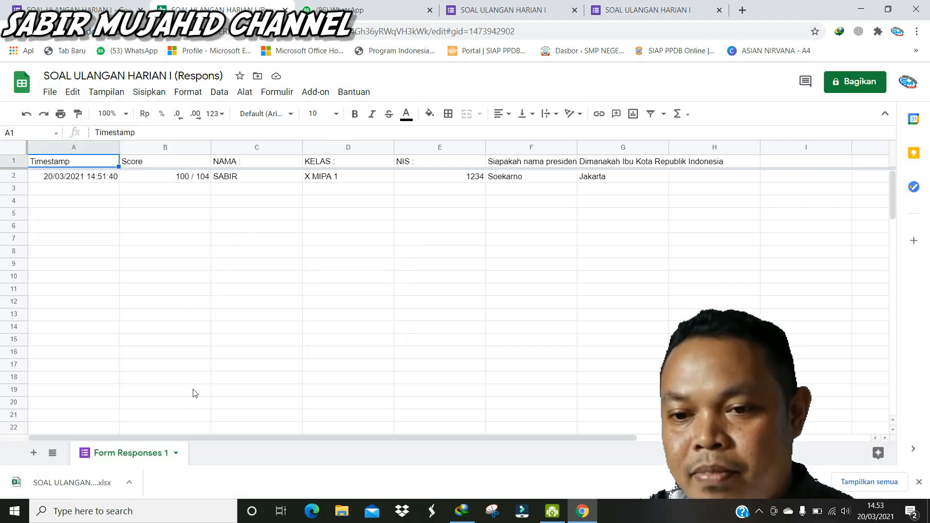
# - Open the downloaded response workbook in Excel, maximize its window, and enable editing
pyautogui.click(82, 489)
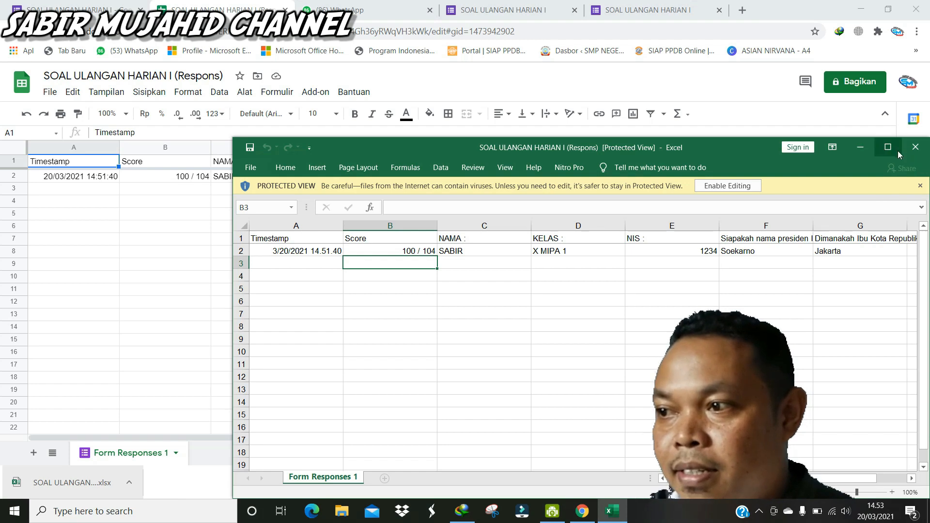
pyautogui.click(894, 148)
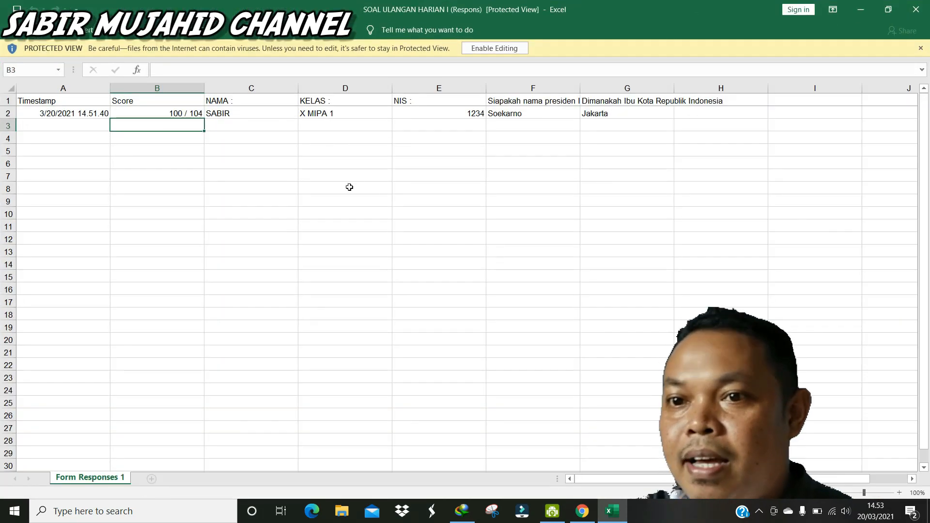
pyautogui.click(488, 49)
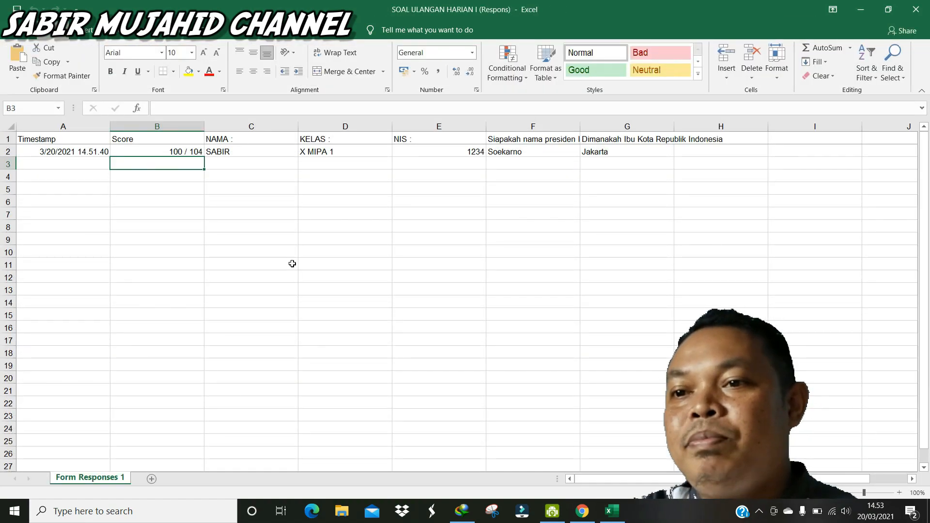